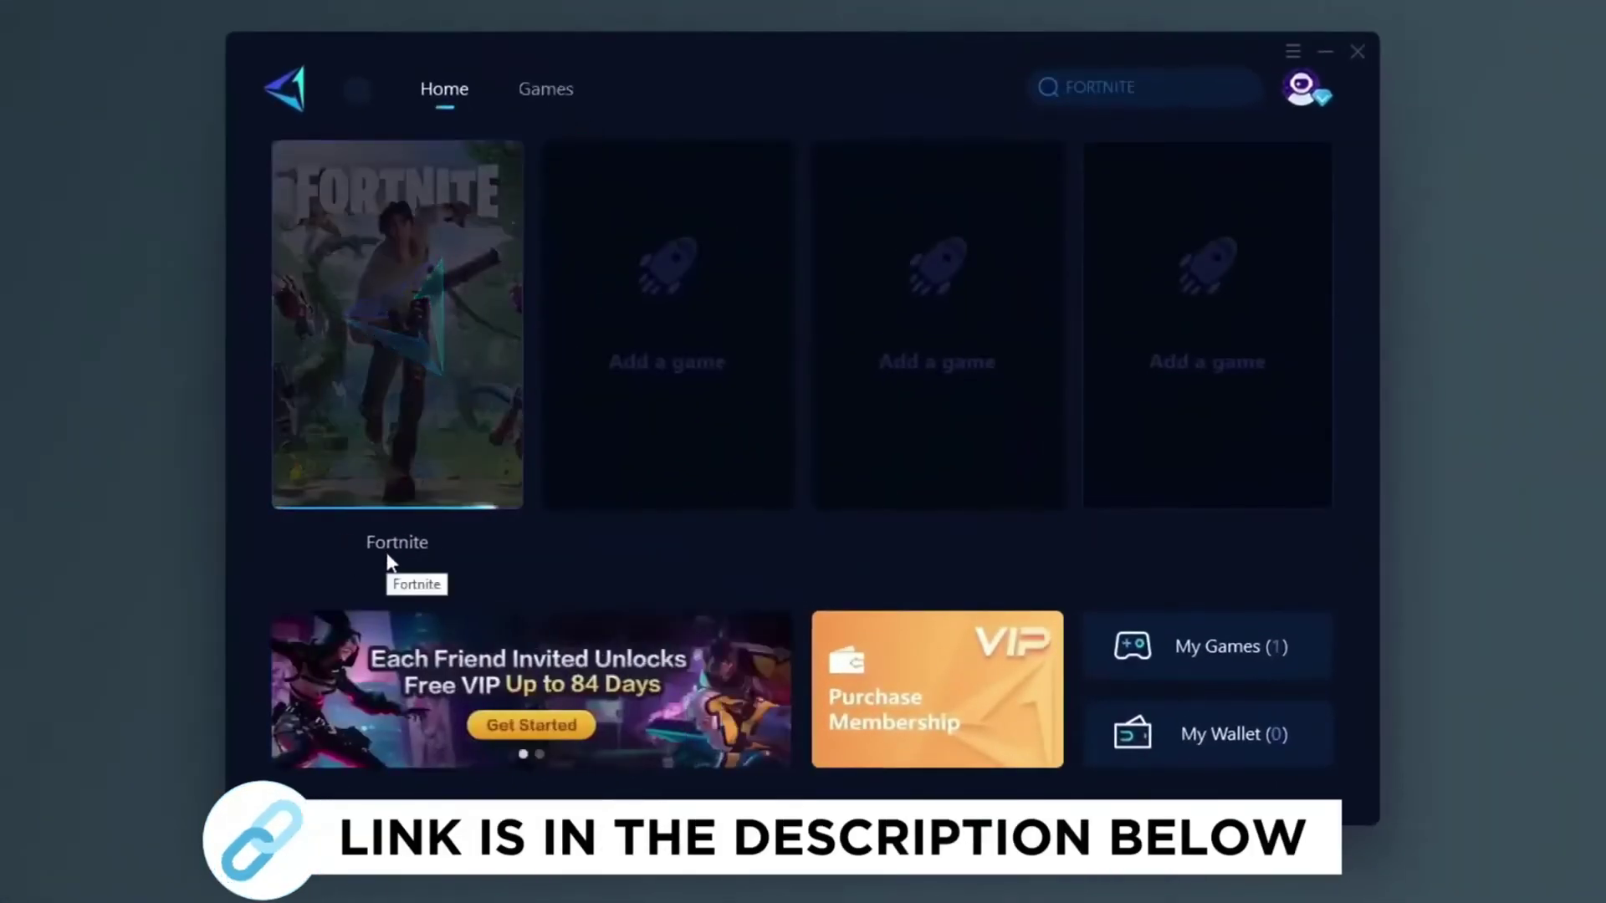
Boost Fortnite in GearUP Booster and browse the Games tab's grid of supported games
left_click(387, 562)
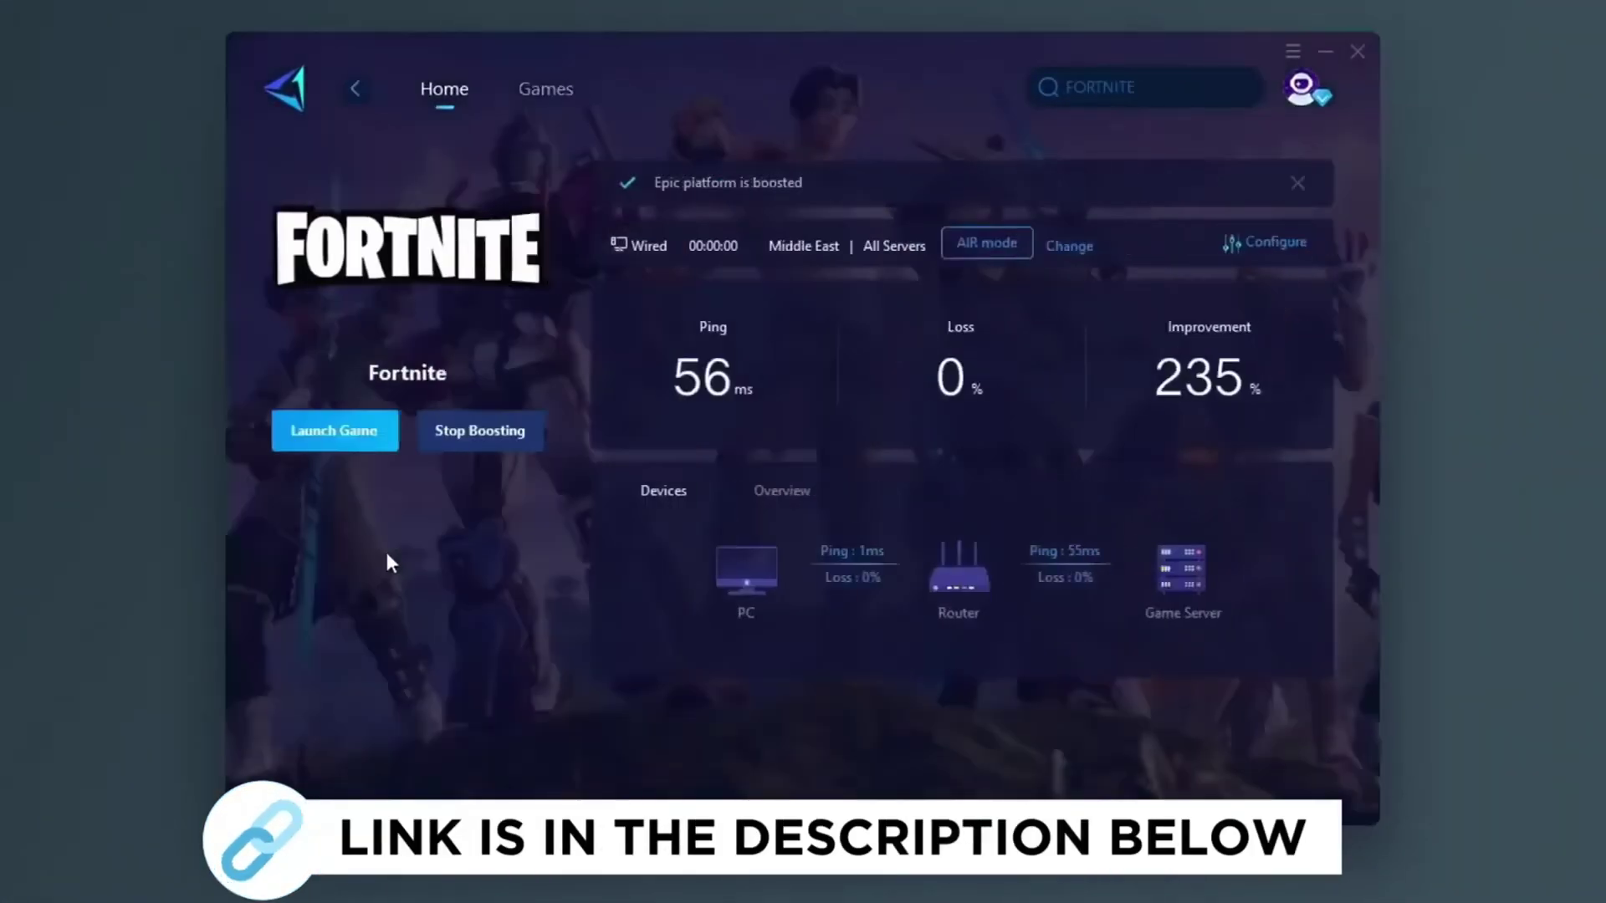
left_click(545, 88)
scroll(878, 272, "down", 2)
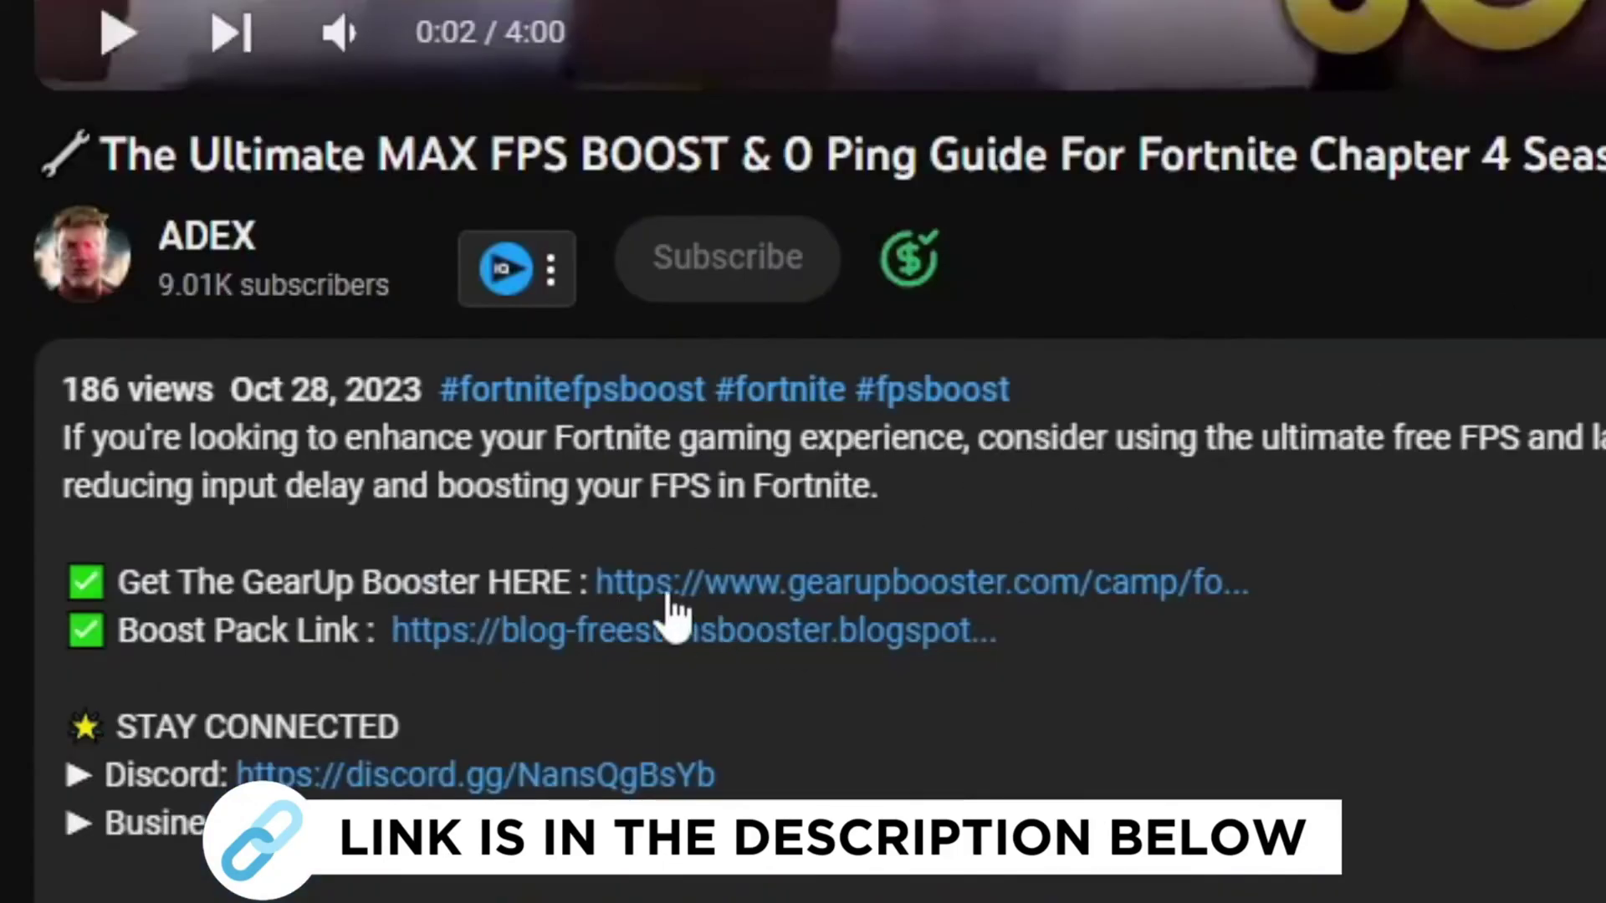
Follow the GearUp Booster link in the YouTube video description
left_click(871, 592)
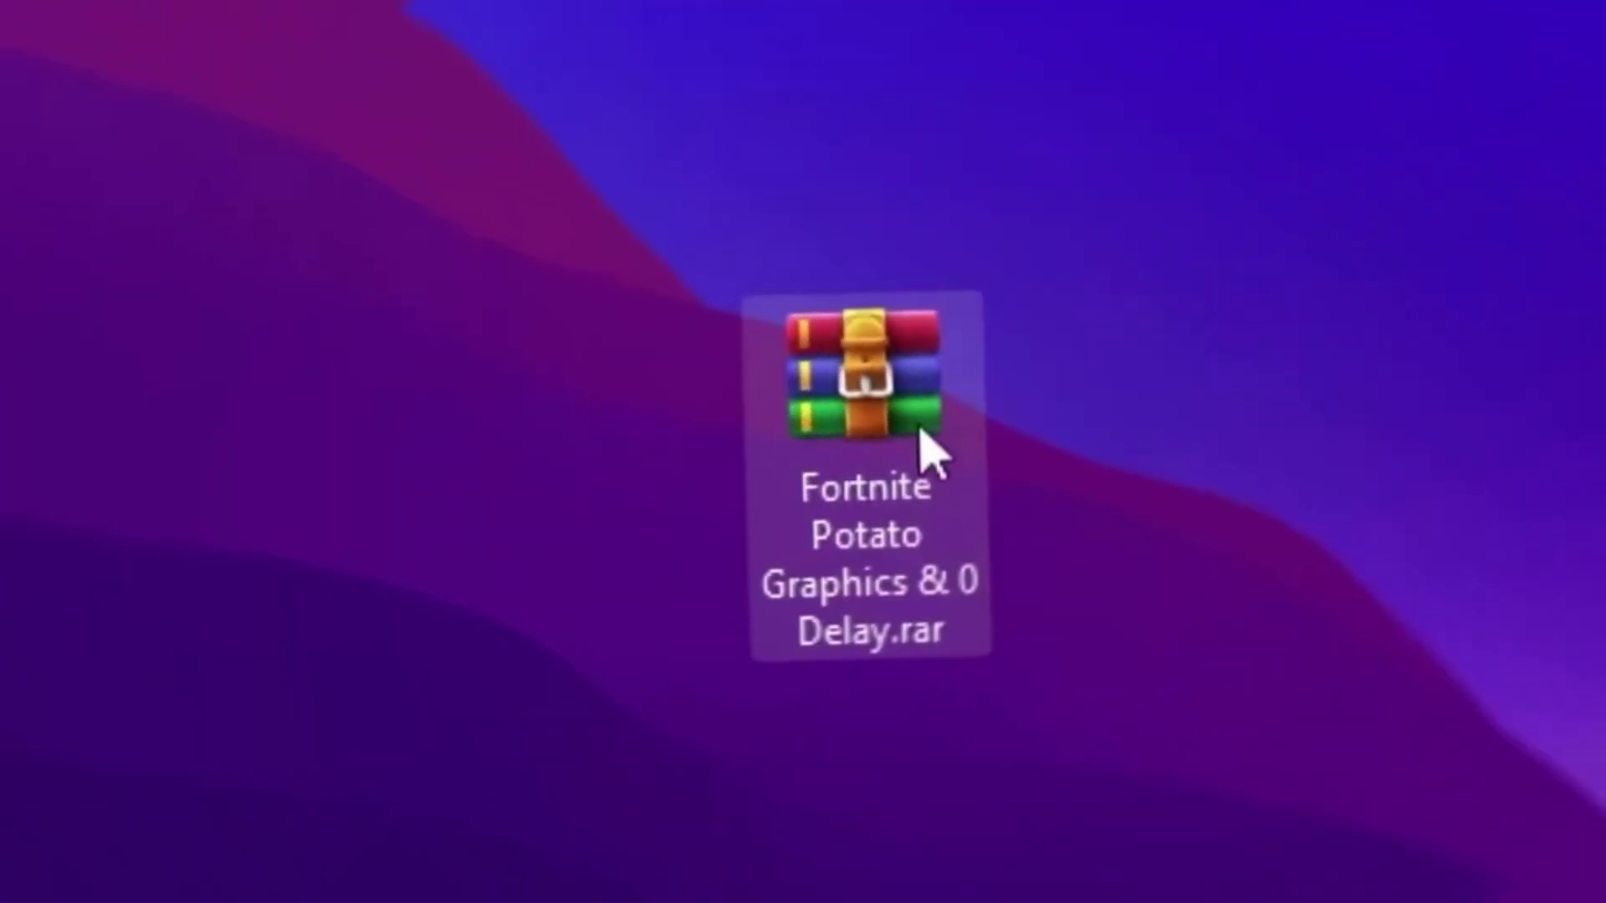
Extract the 'AMD and INTEL' and 'NVIDIA' folders from Fortnite Potato Graphics & 0 Delay.rar to the desktop, replacing existing copies
double_click(891, 410)
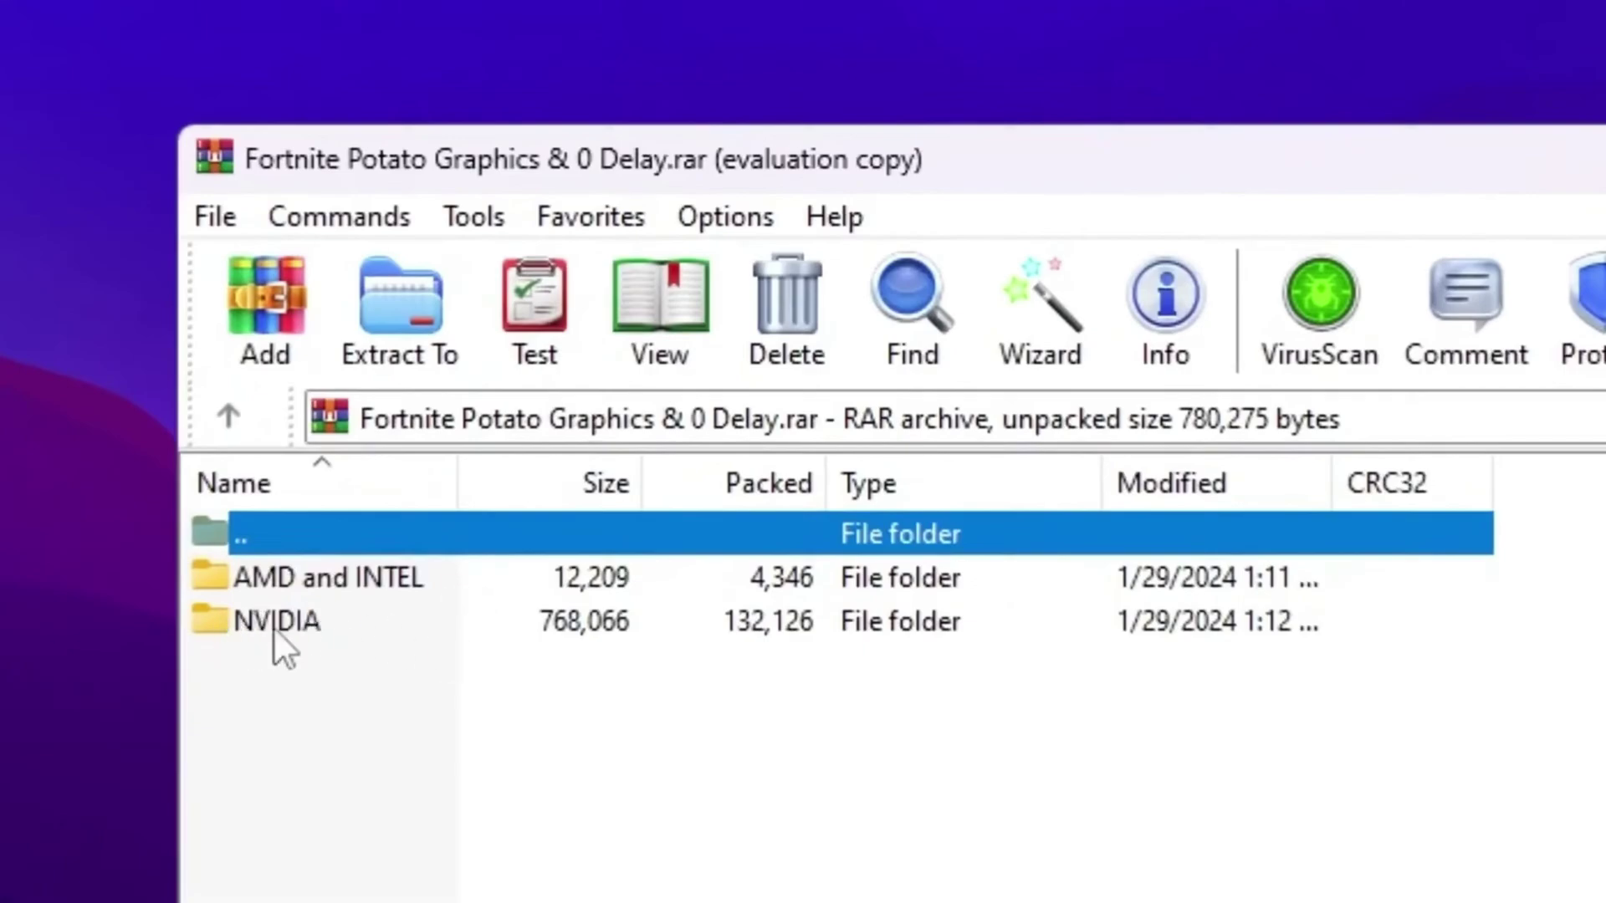
left_click_drag(390, 676, 288, 570)
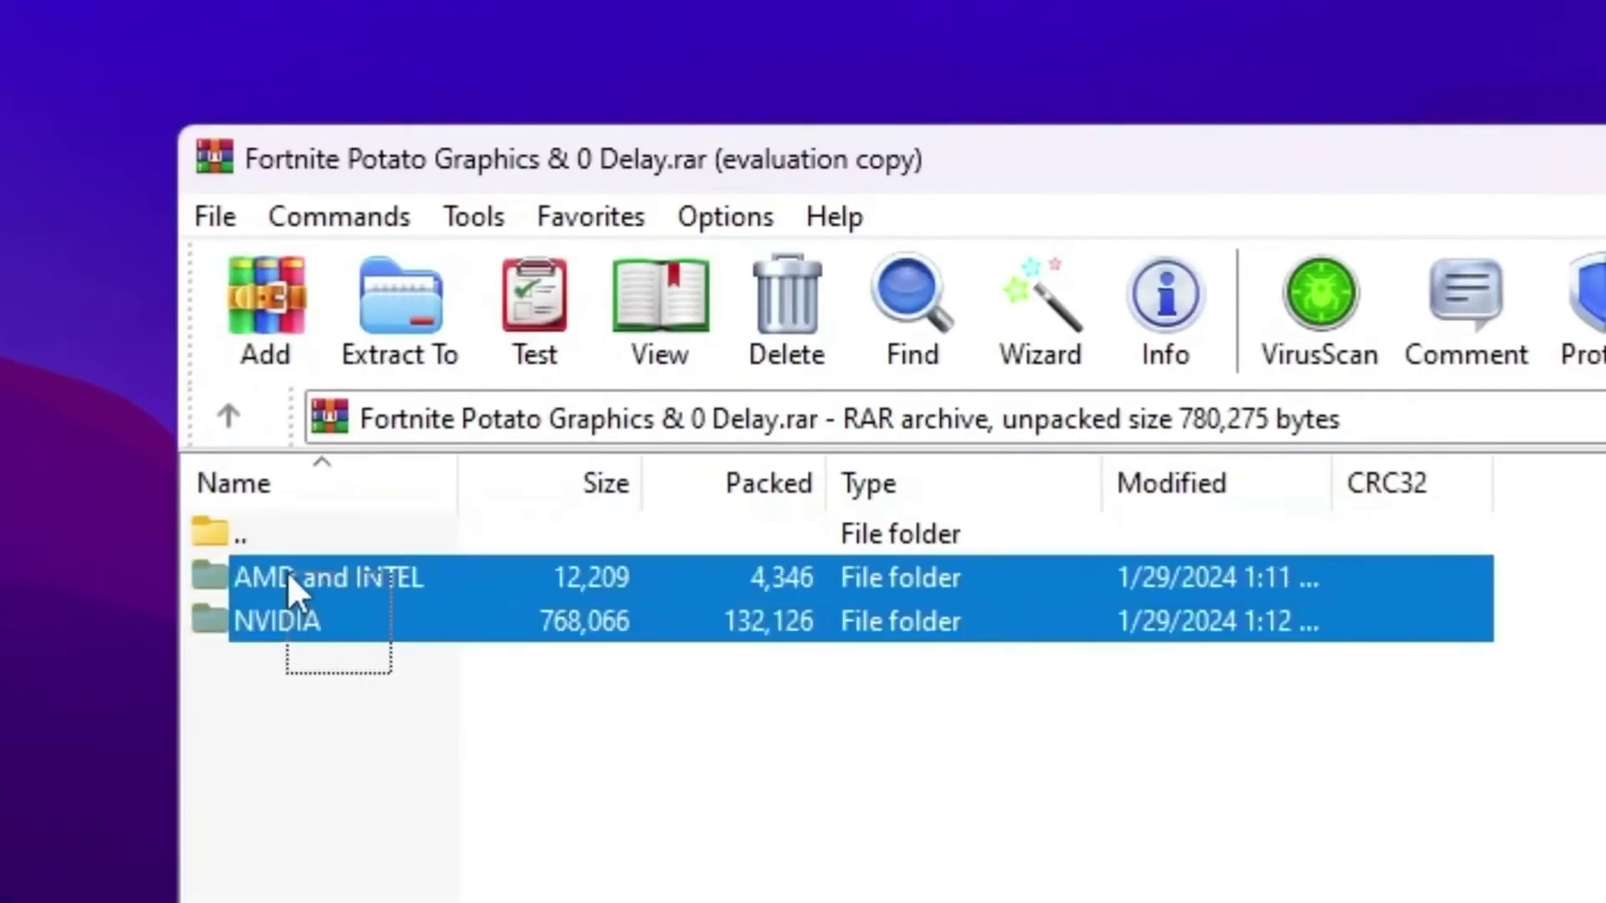
left_click_drag(398, 582, 0, 469)
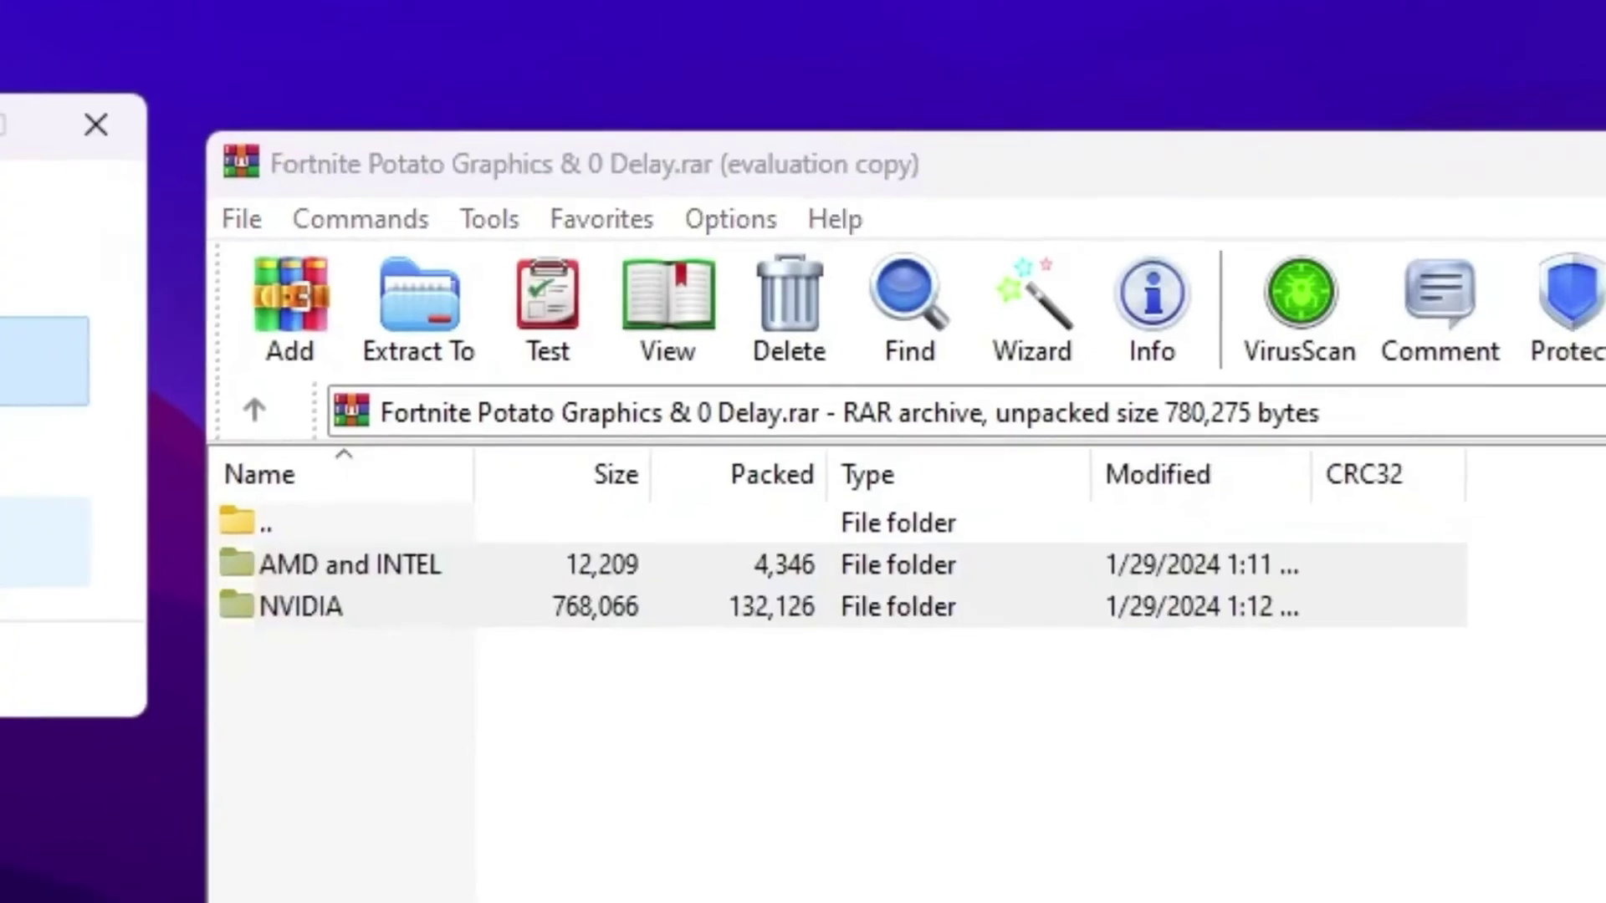
left_click(373, 311)
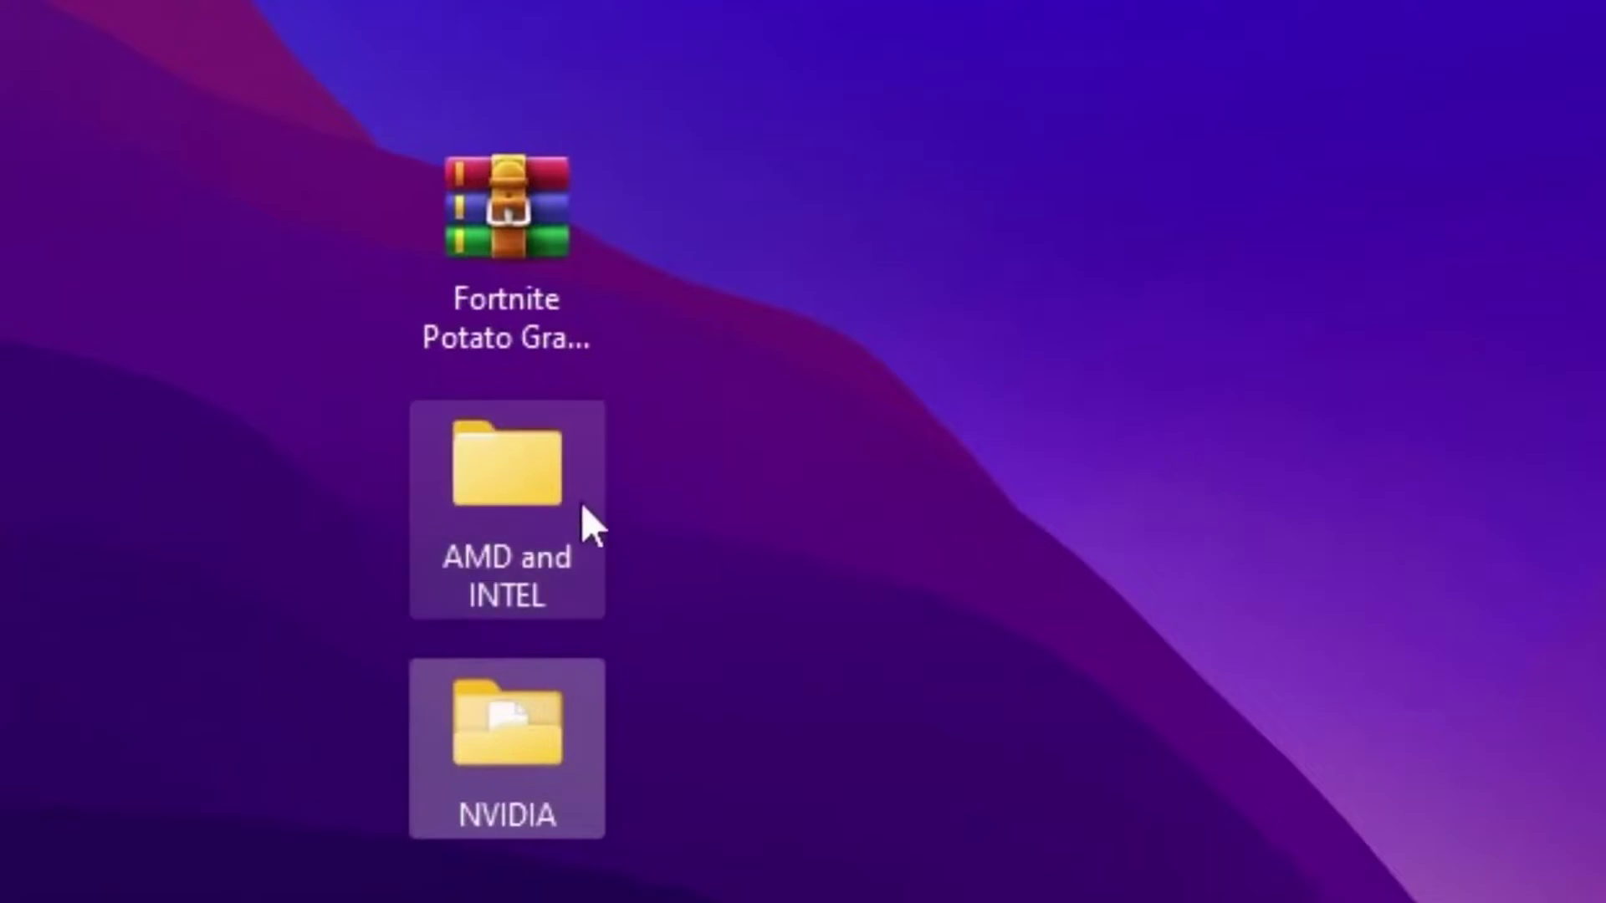
Browse from the desktop into NVIDIA\nvidiaProfileInspector to reveal nvidiaProfileInspector.exe
left_click(943, 530)
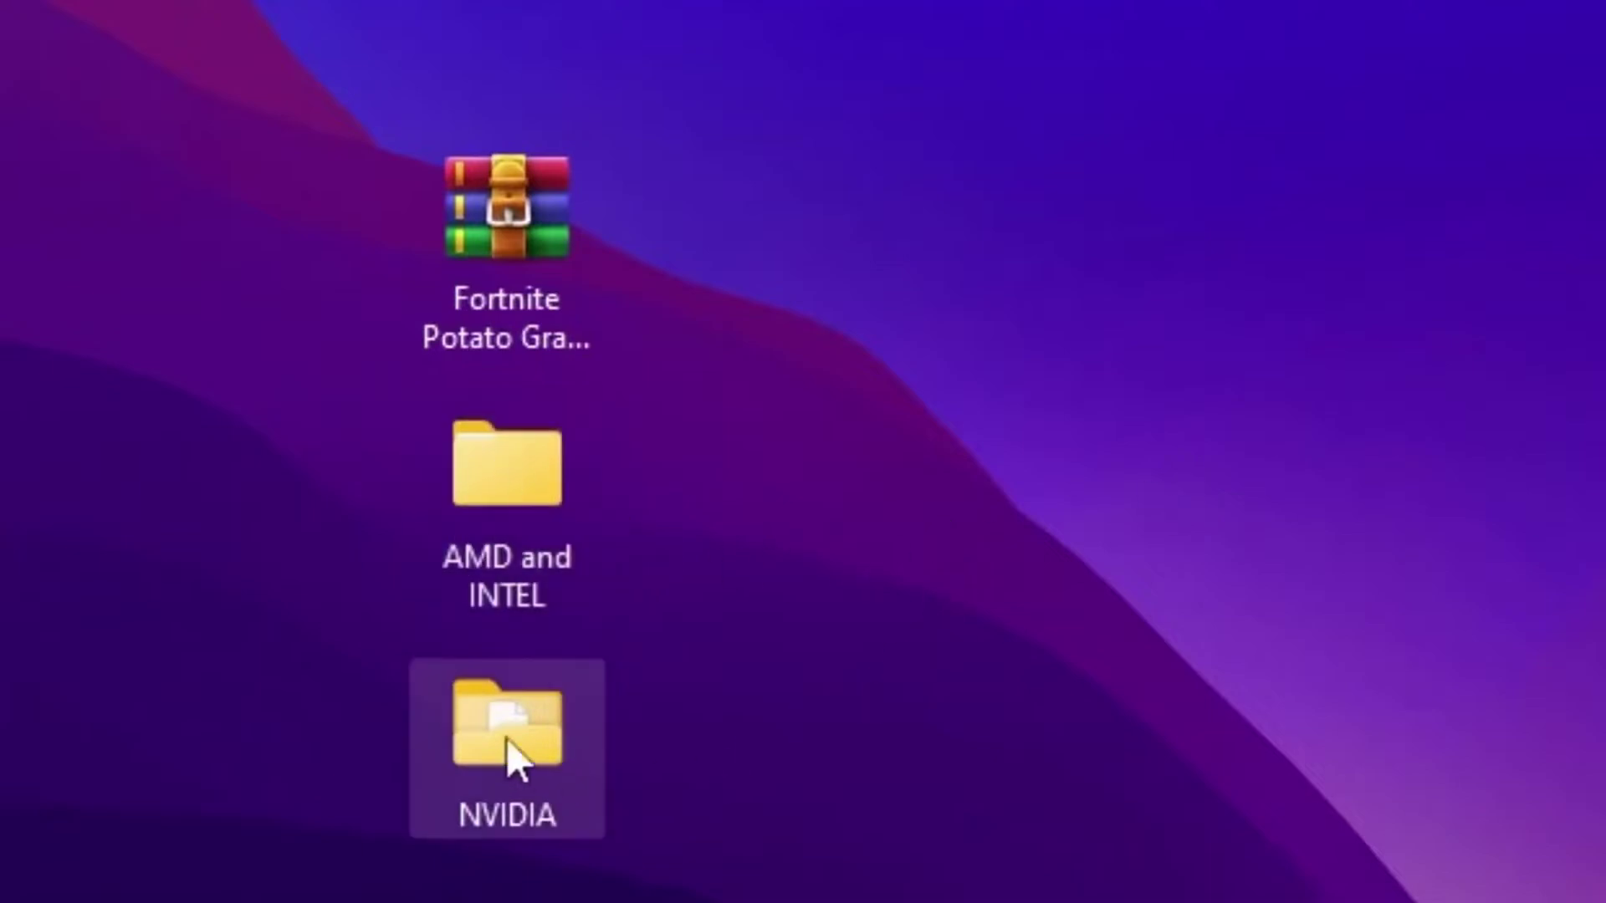
double_click(575, 726)
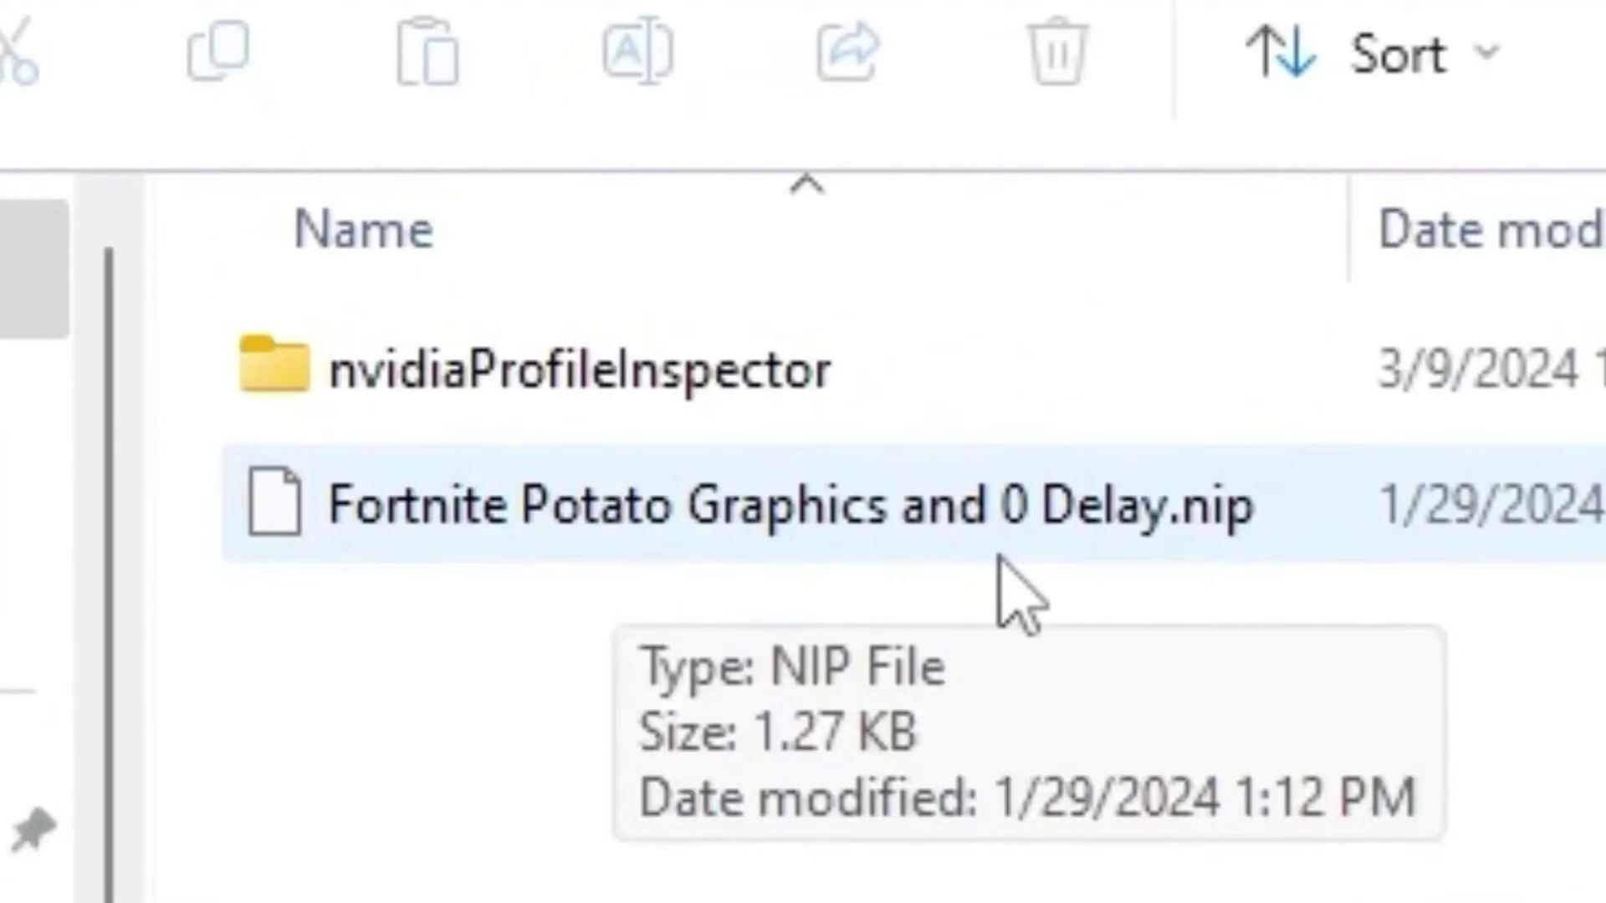
left_click(665, 378)
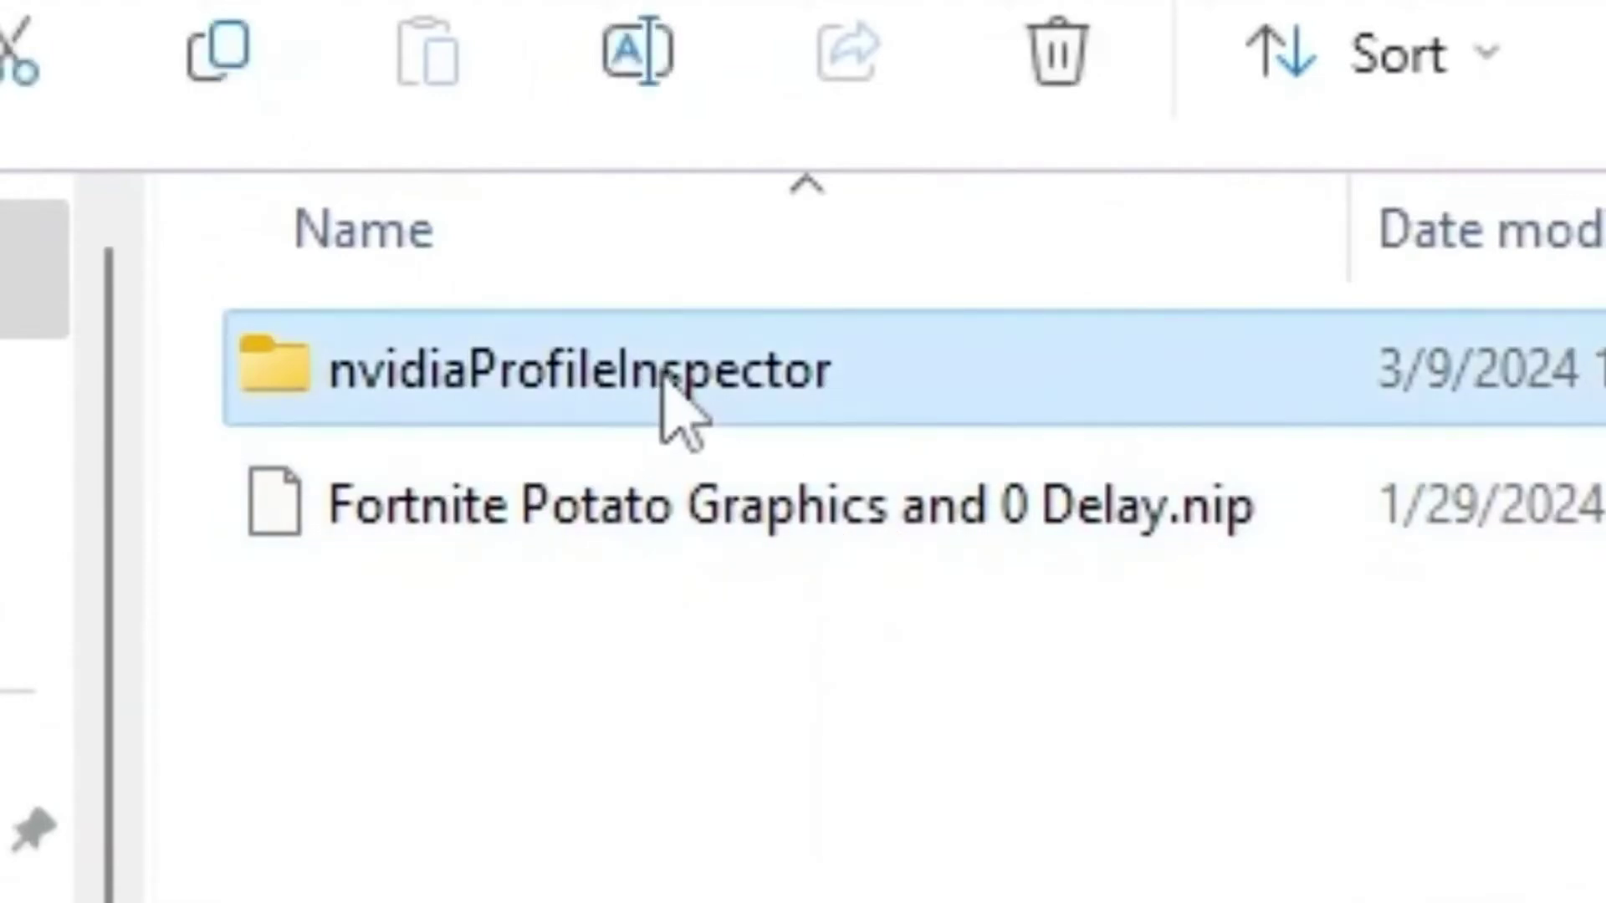
double_click(665, 378)
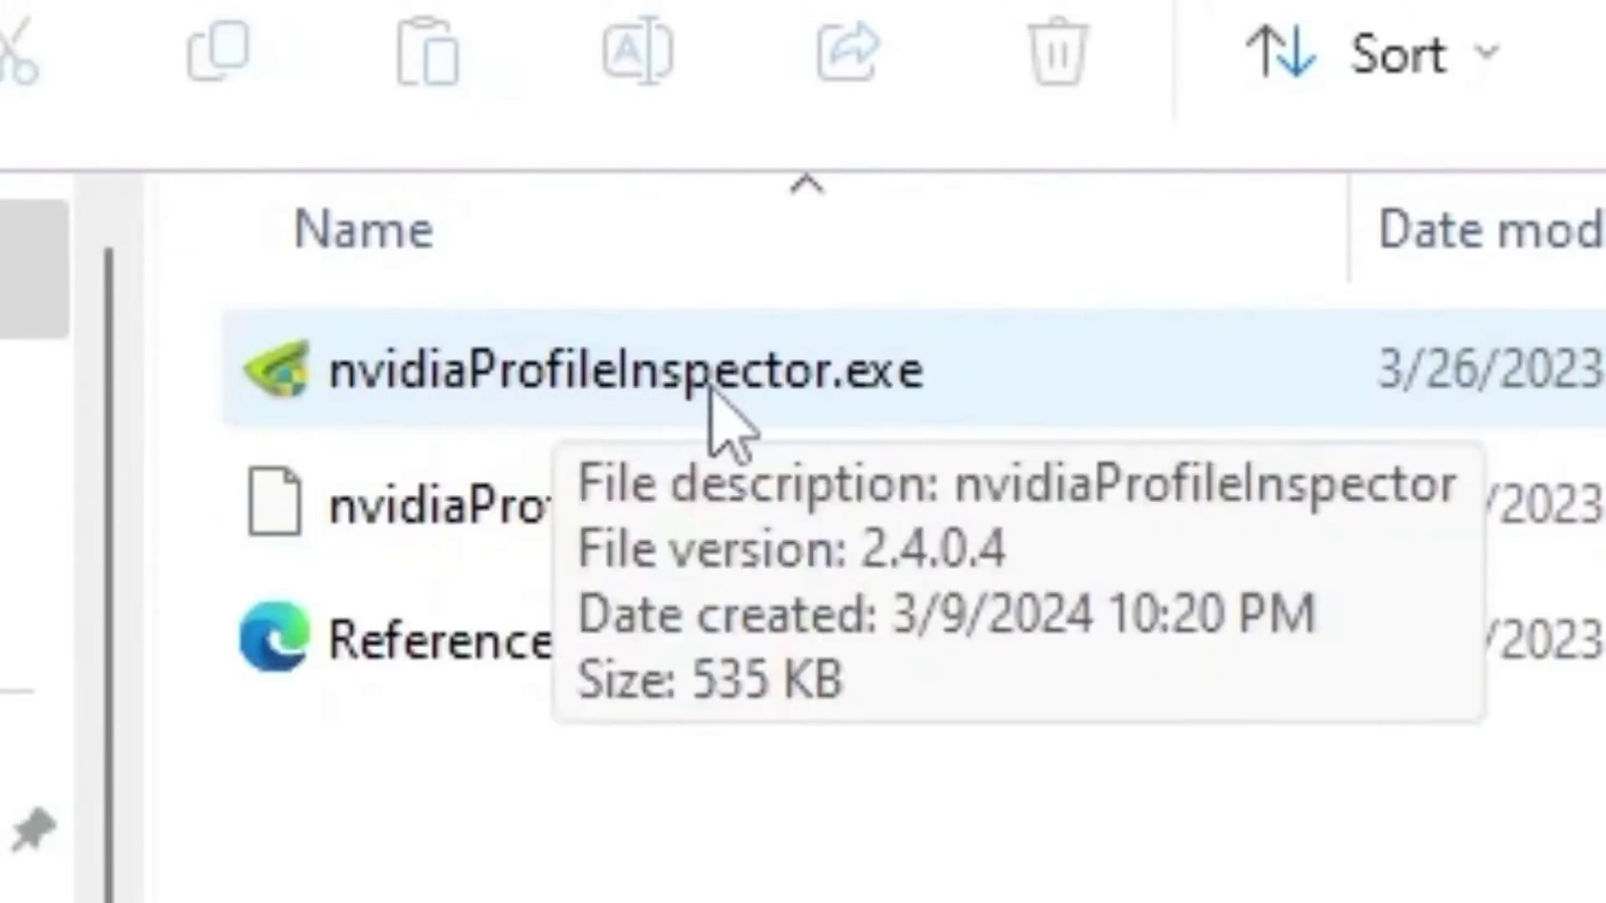
Run nvidiaProfileInspector.exe as administrator and load the Fortnite profile by searching 'fort'
double_click(562, 372)
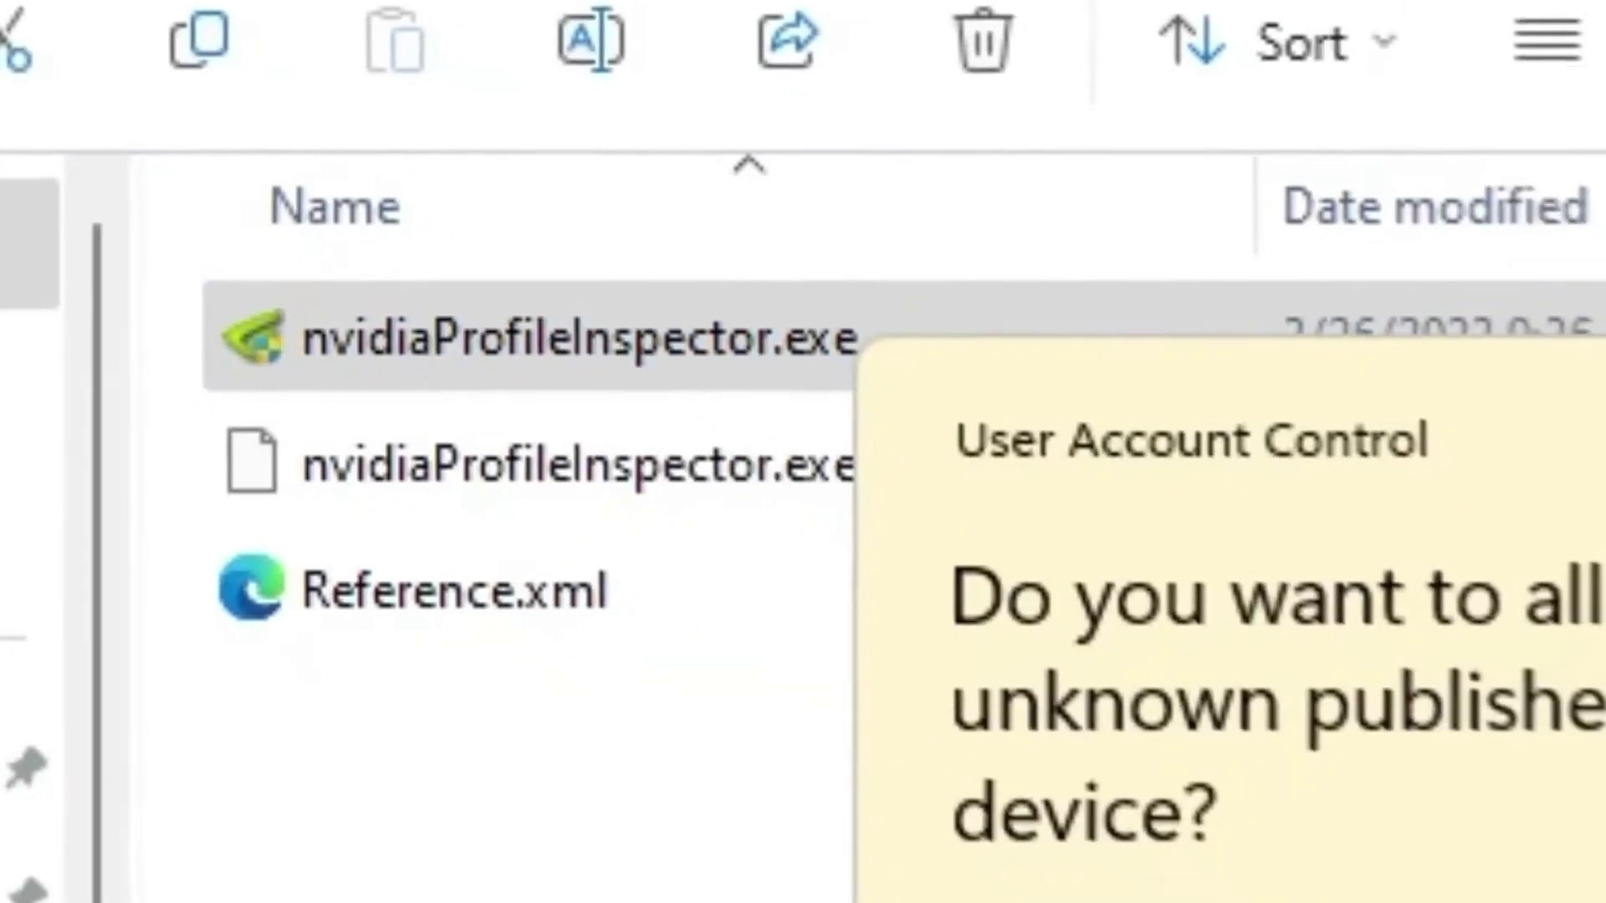
key("alt+y")
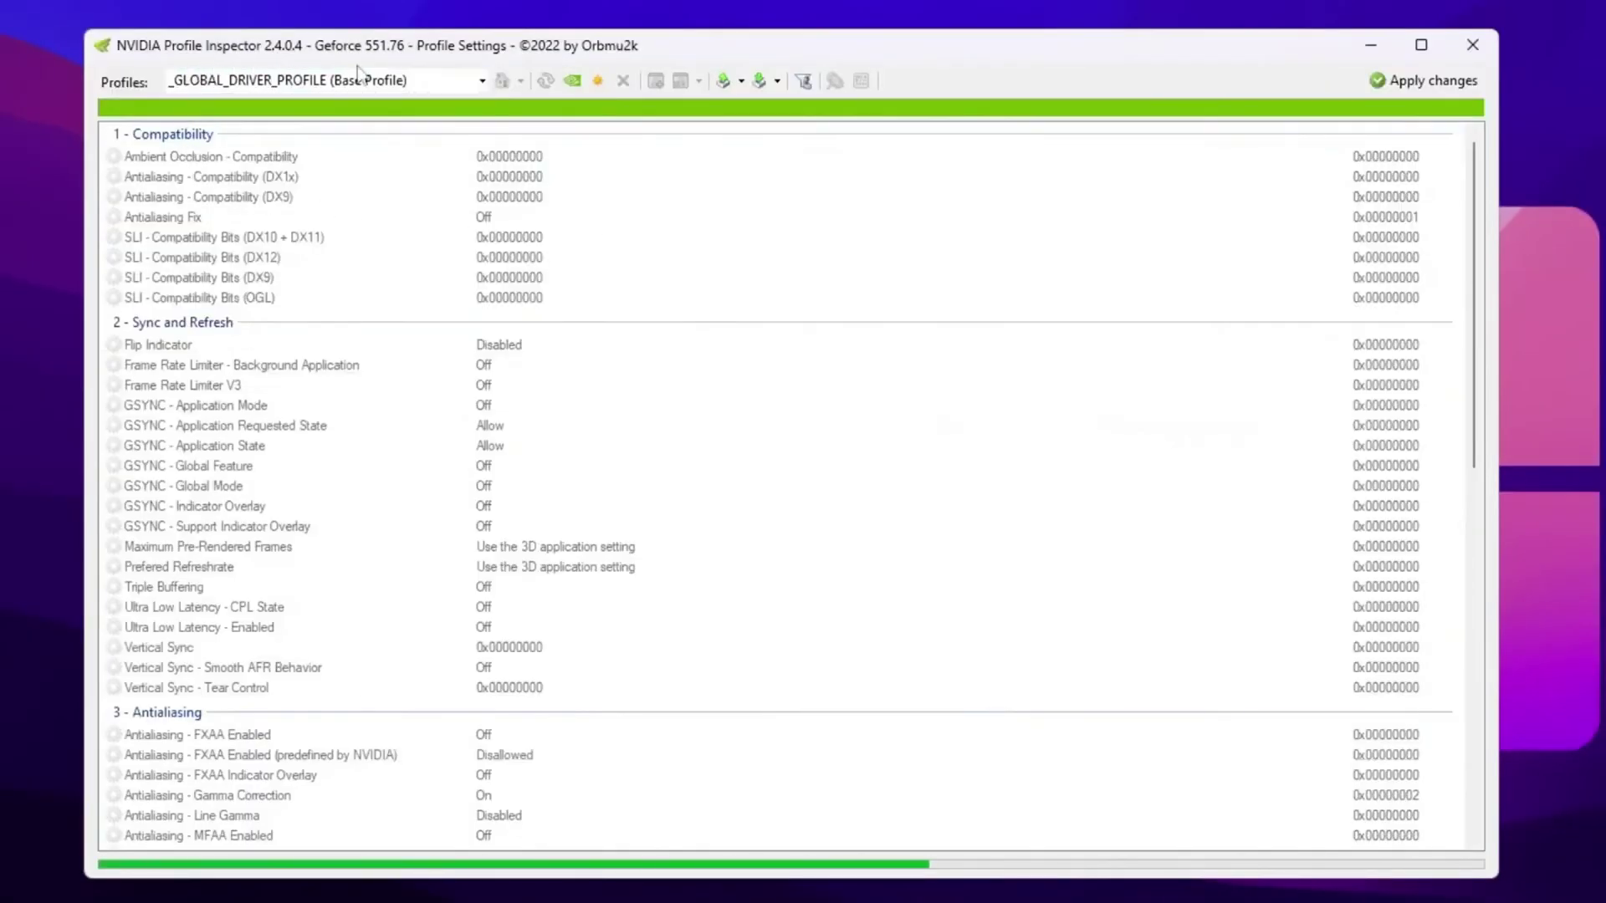
left_click(404, 84)
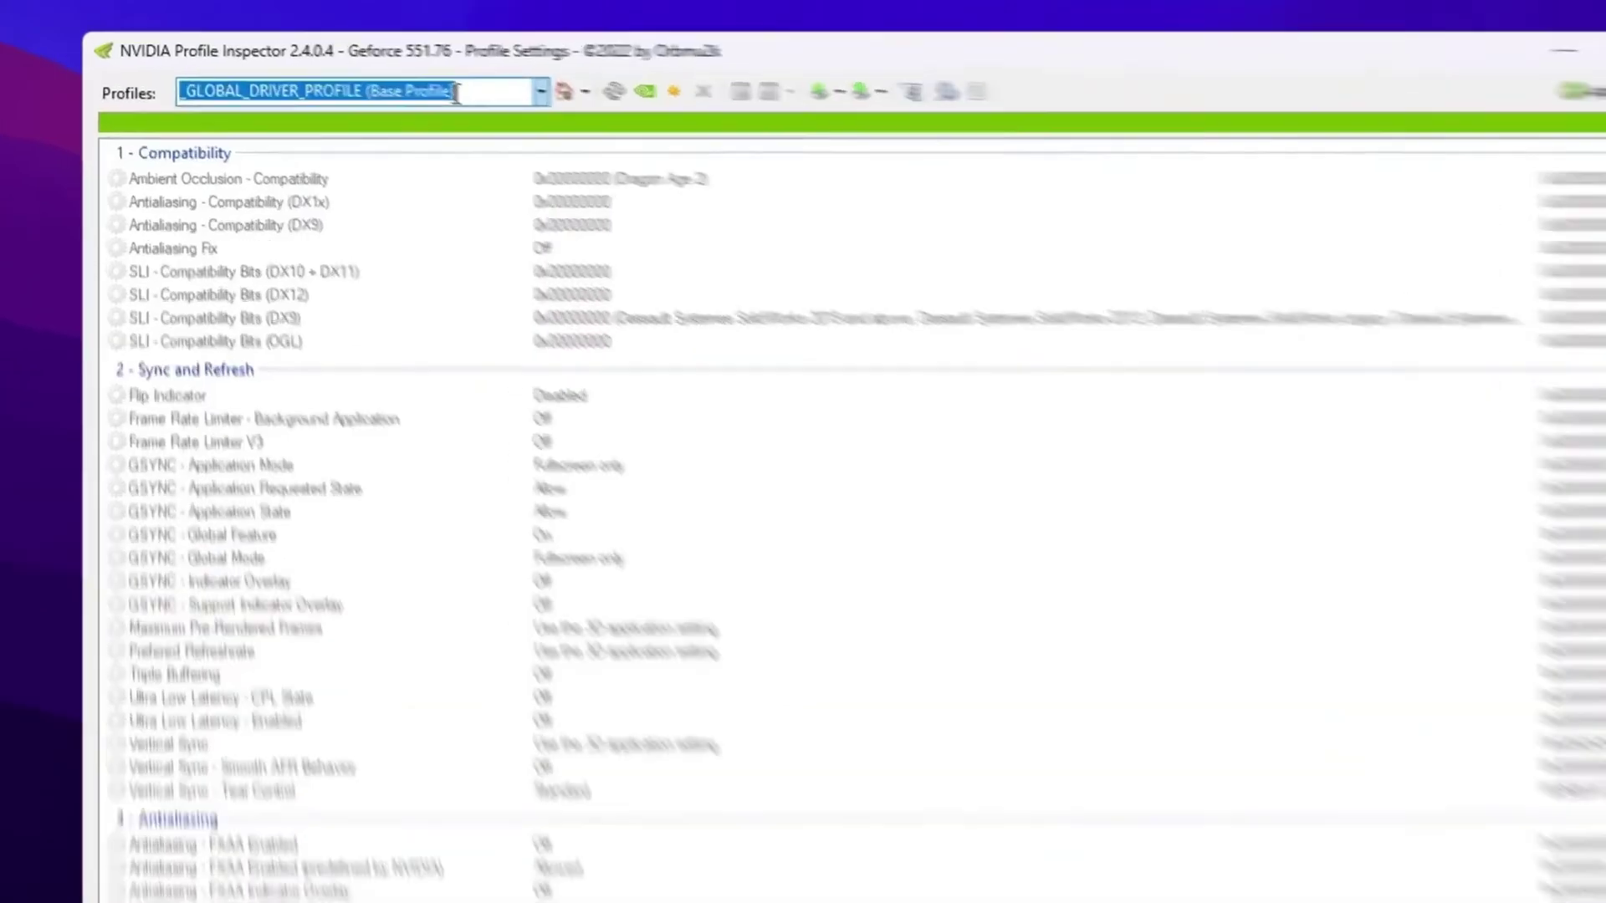
type("fpr")
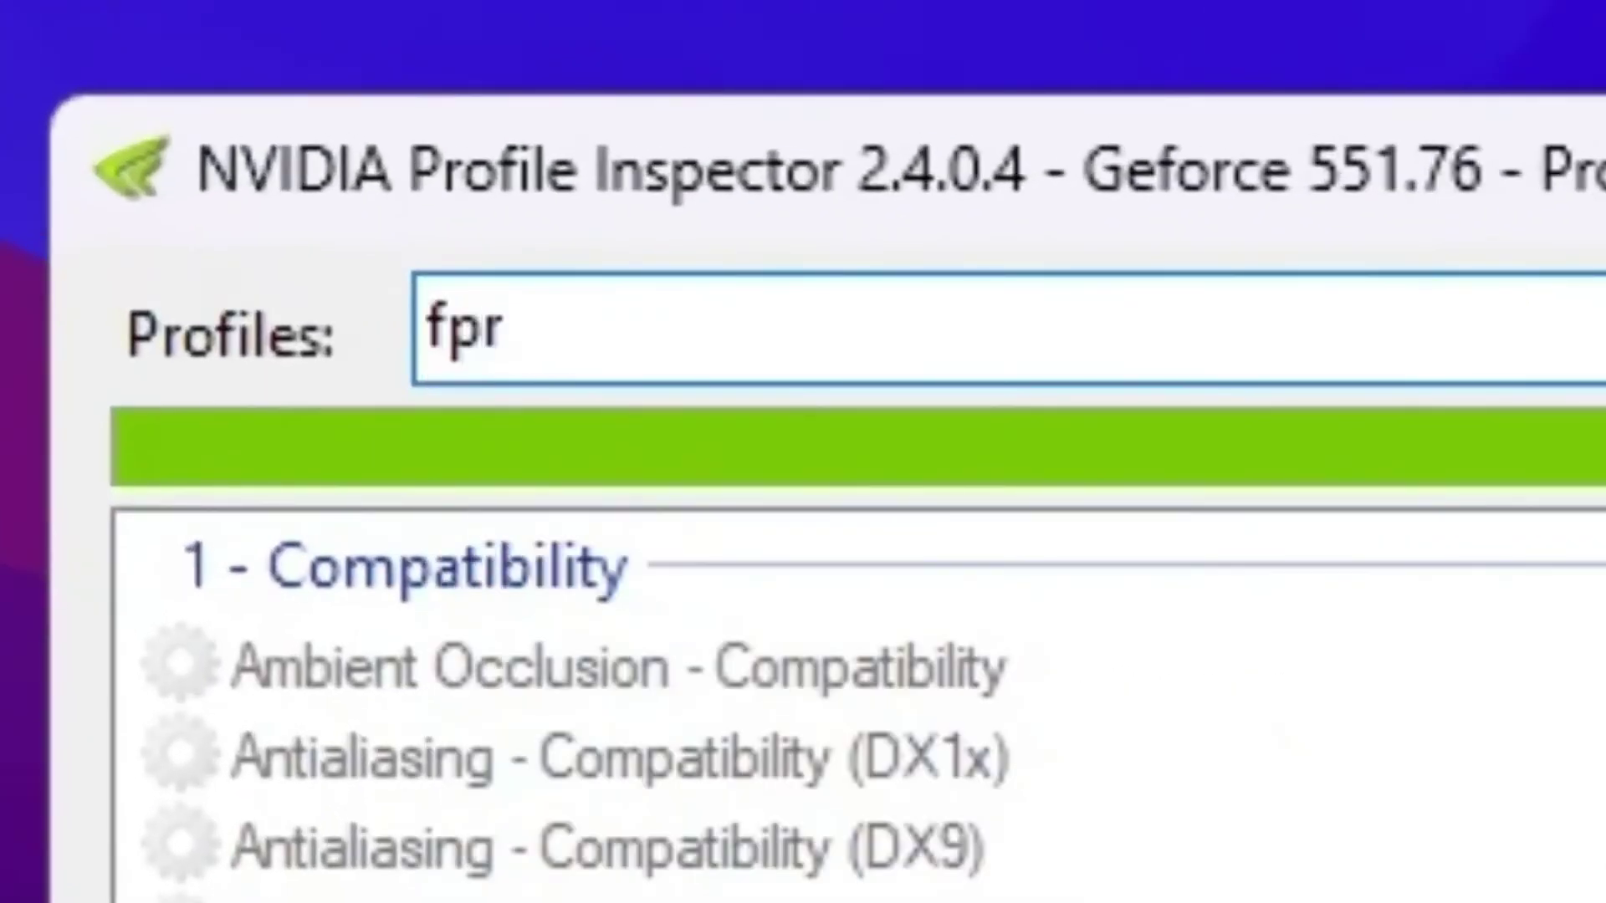
key("BackSpace")
key("BackSpace")
type("ort")
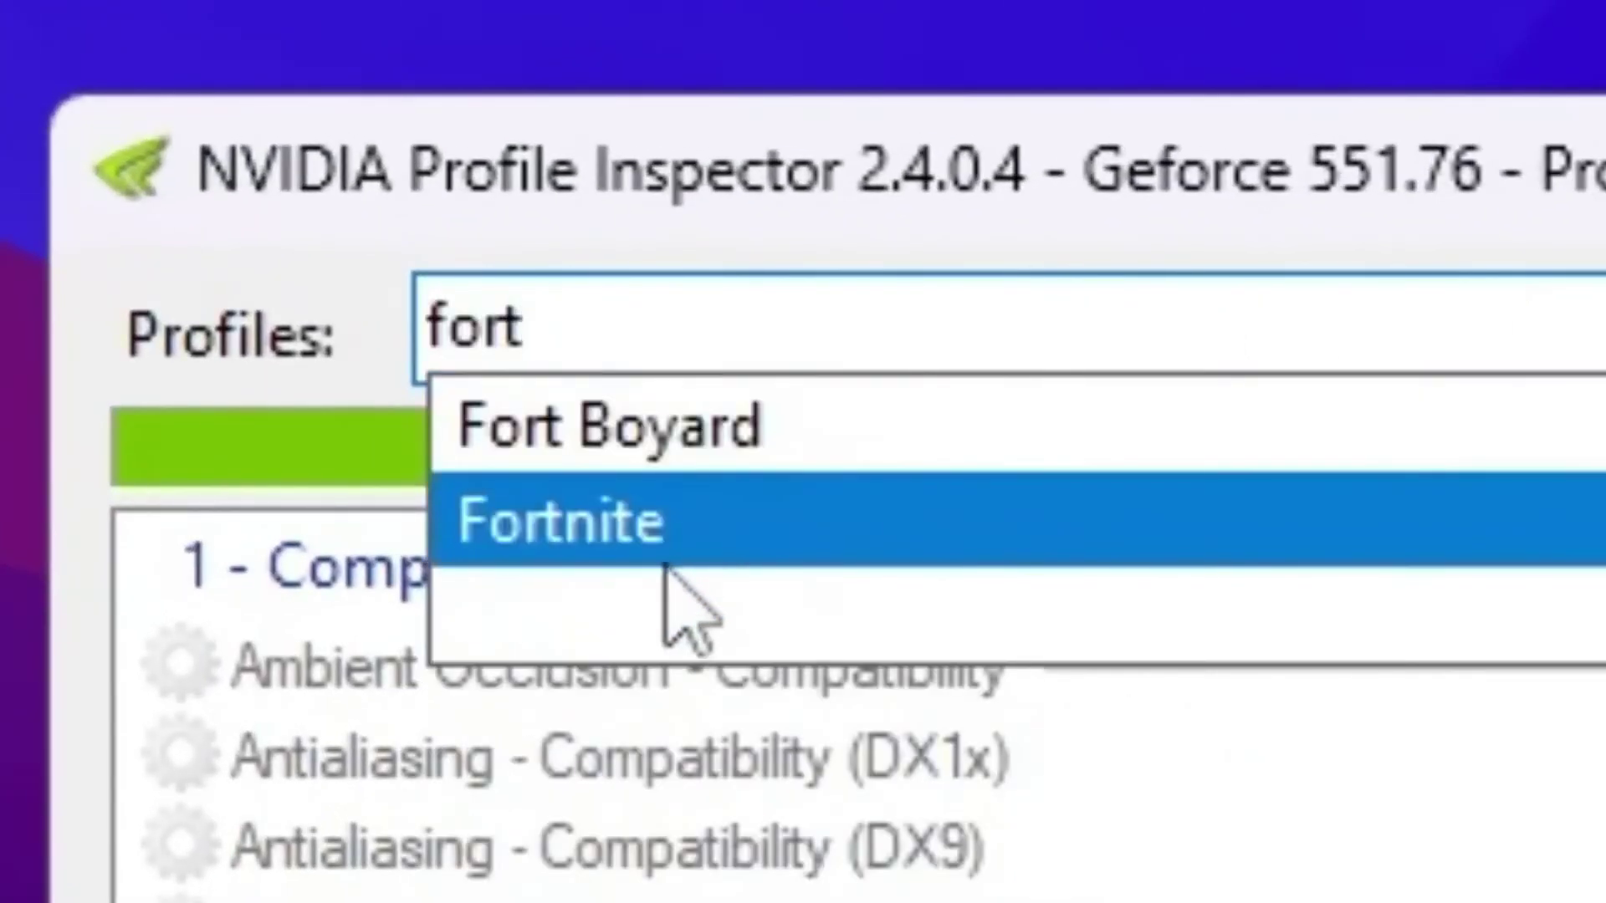
left_click(577, 540)
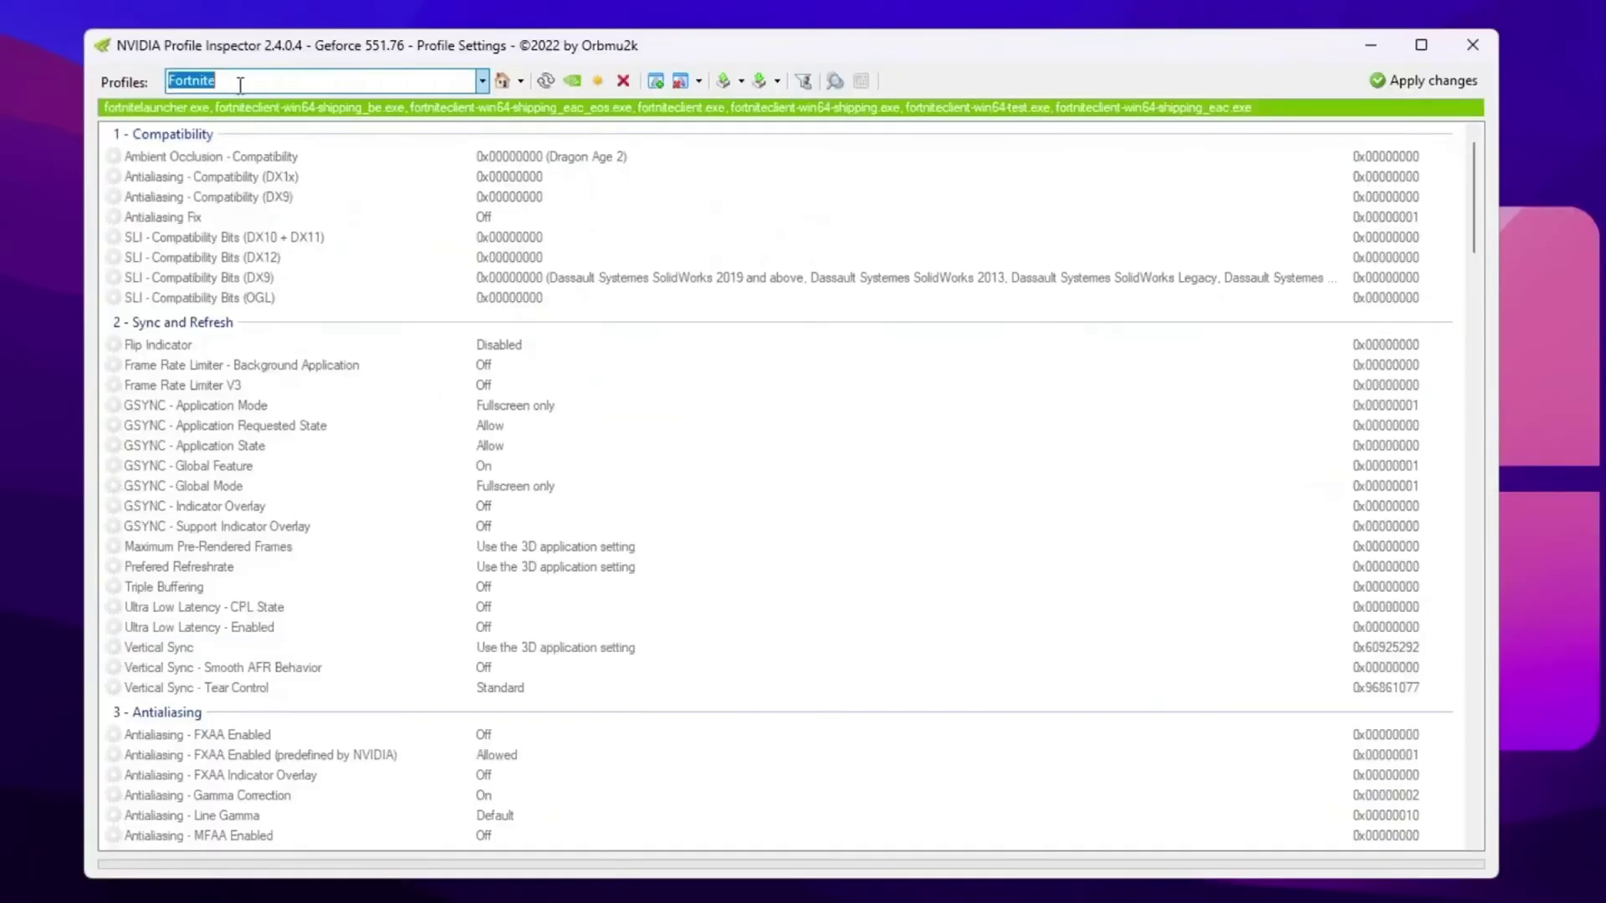
Change Fortnite's Transparency Supersampling value to AA_MODE_REPLAY_MODE_ALL (0x00000008)
scroll(599, 276, "down", 4)
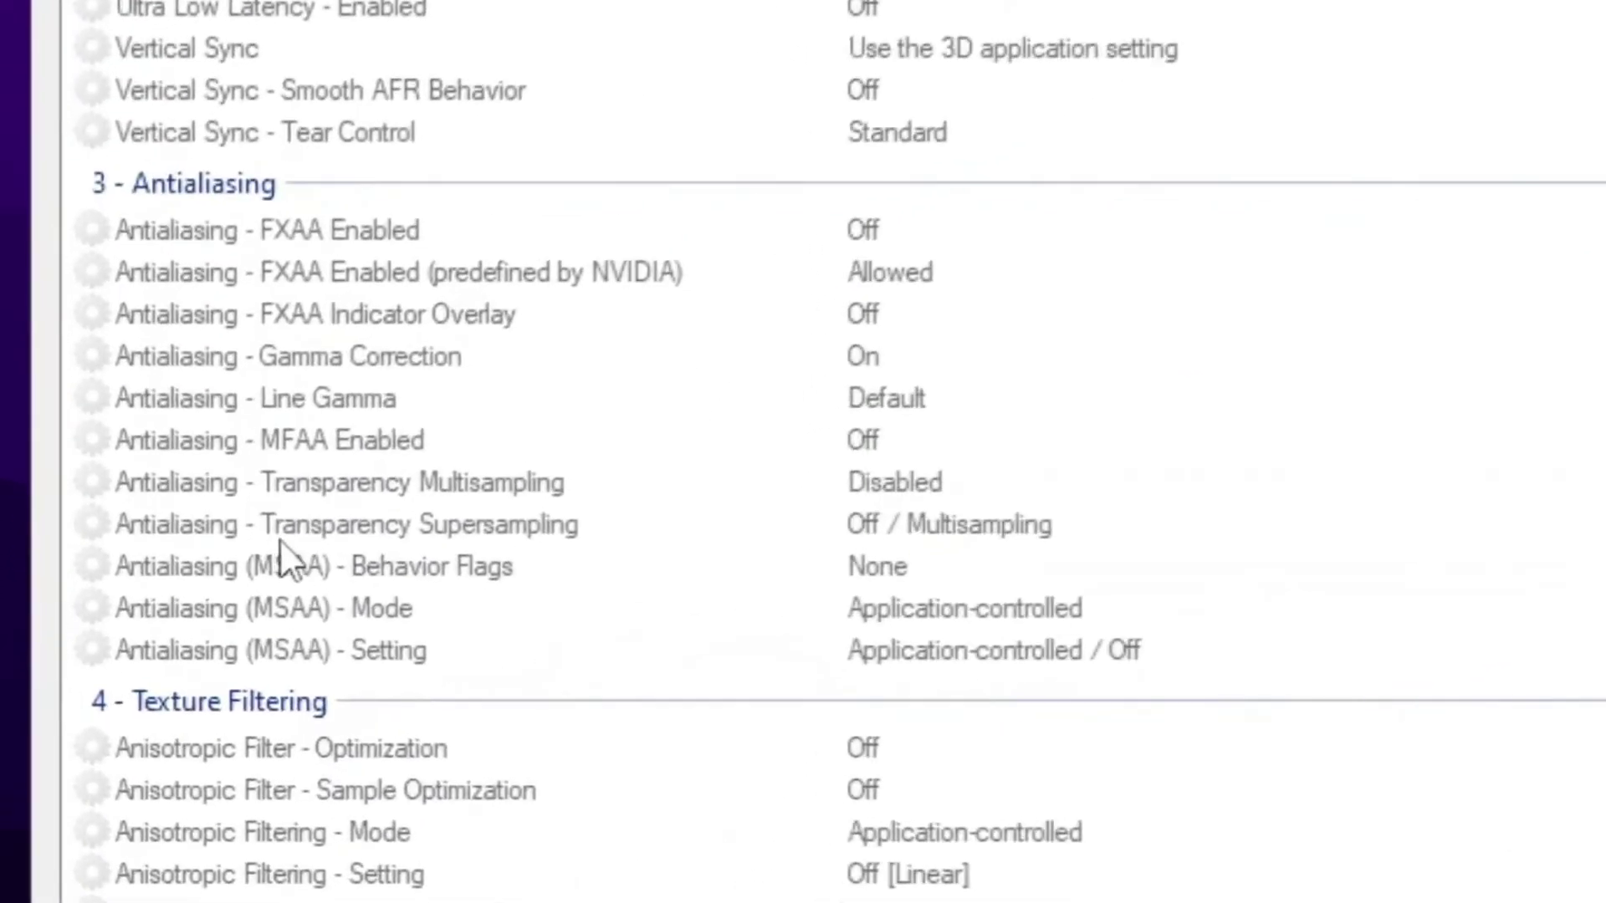
left_click(931, 525)
left_click(932, 524)
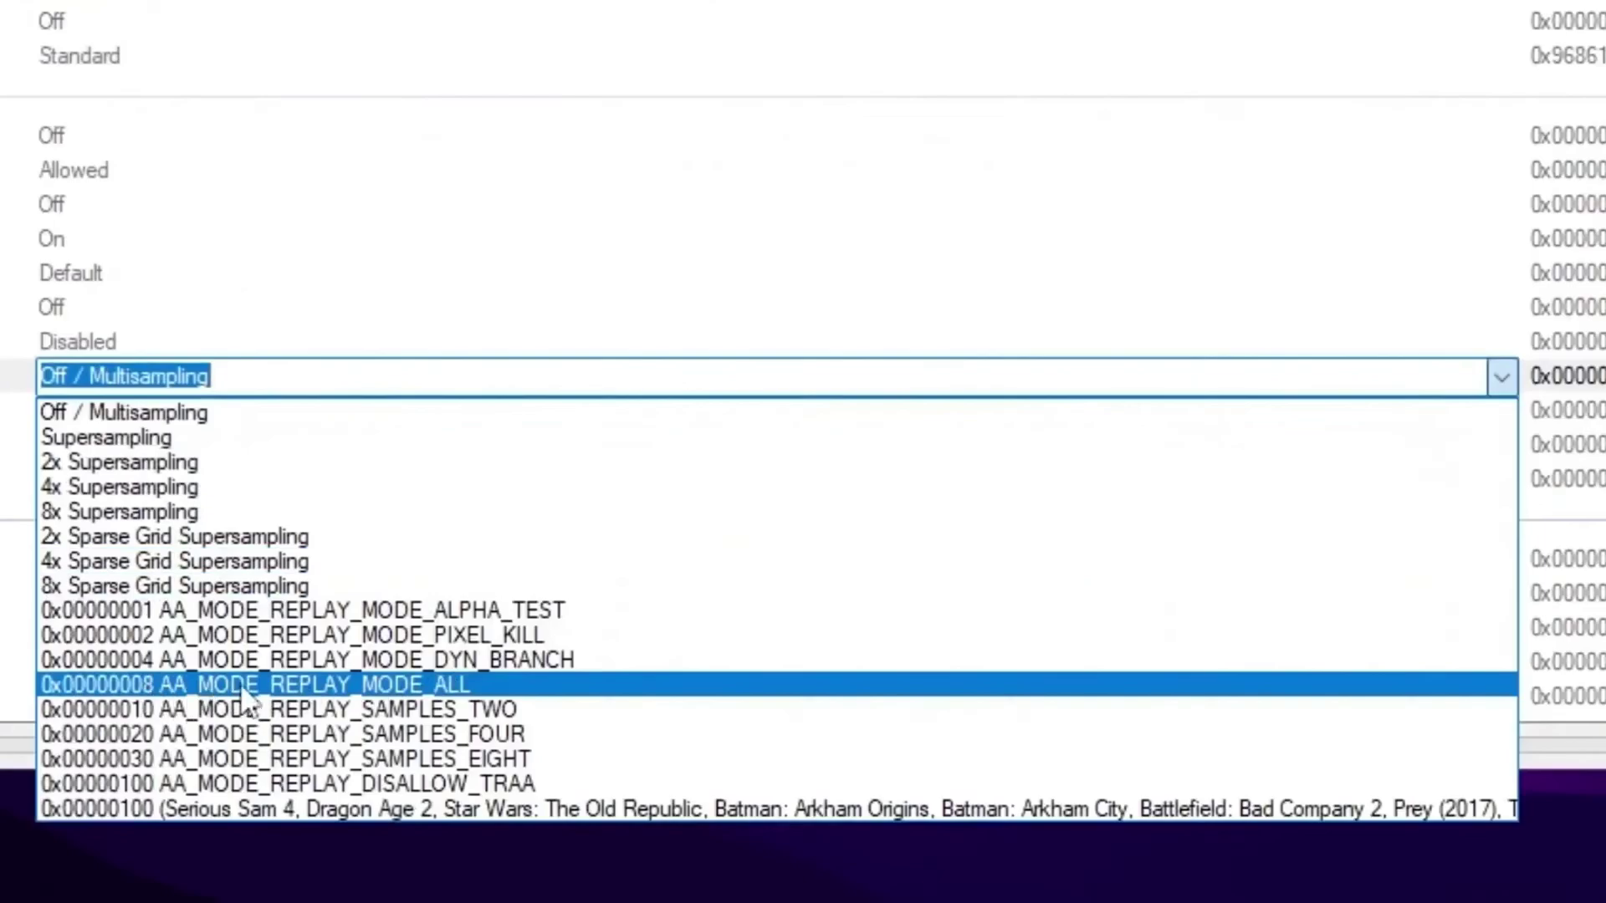
left_click(343, 688)
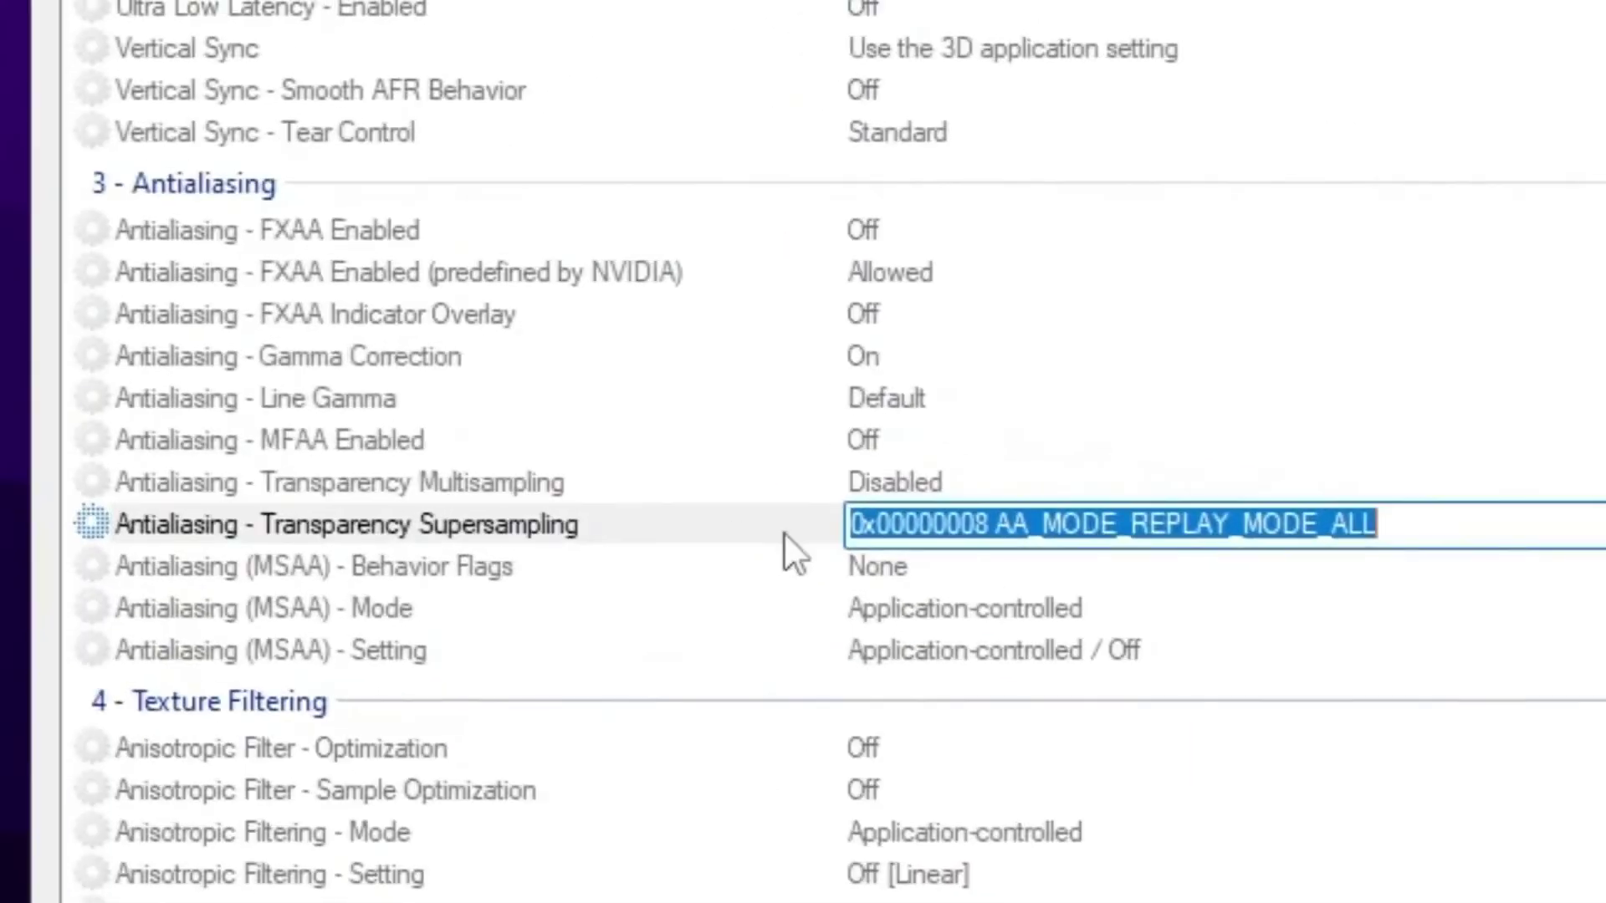
scroll(477, 242, "down", 4)
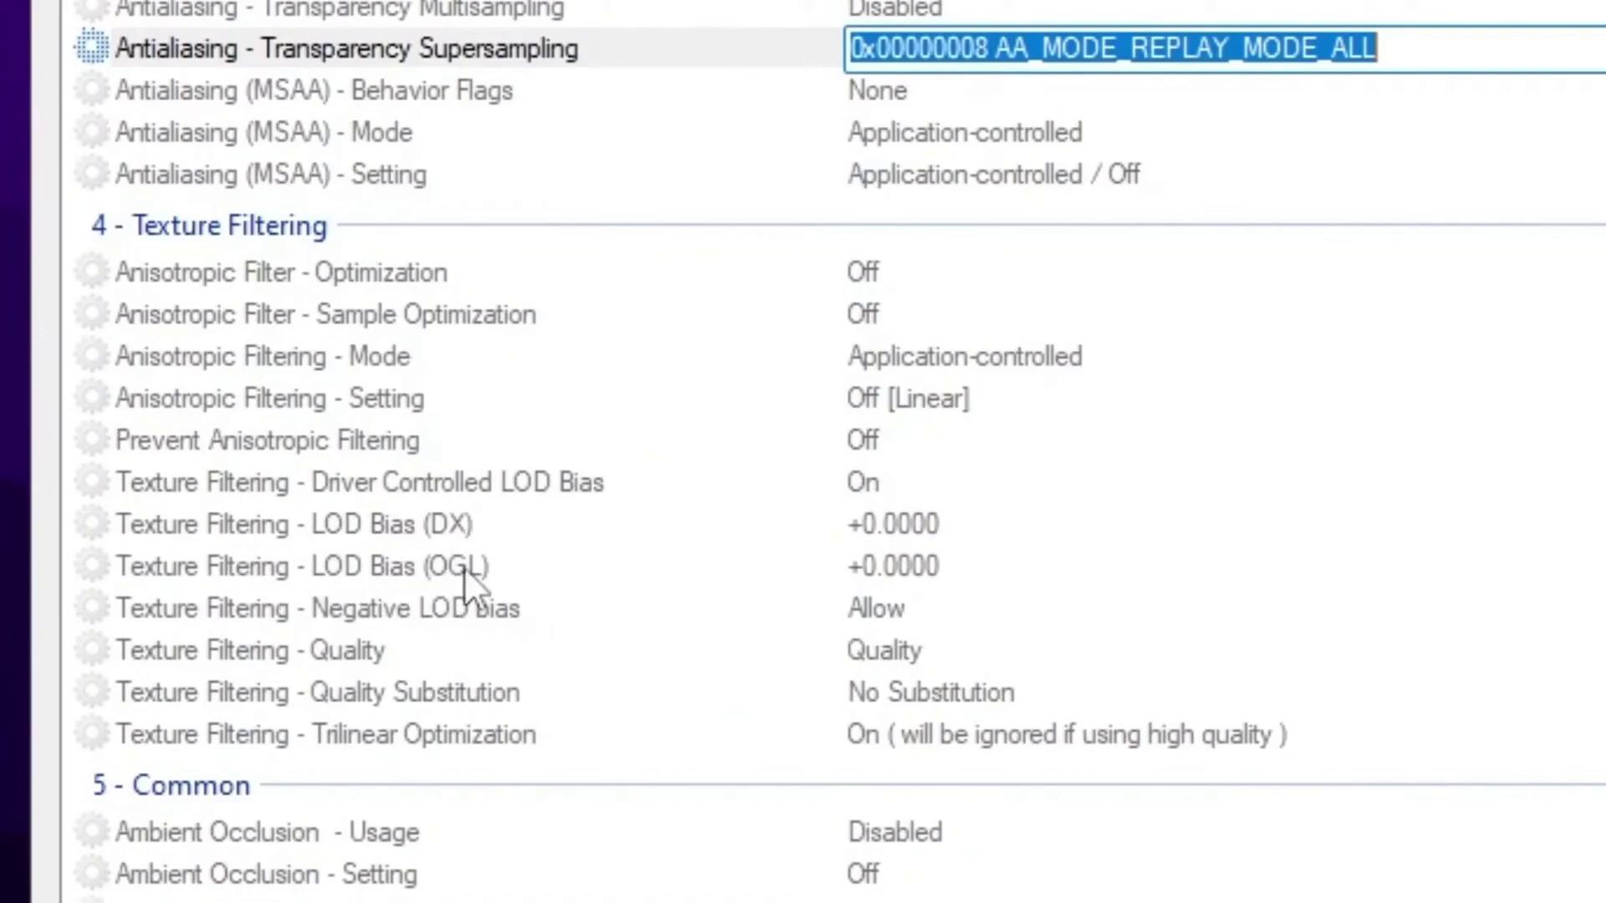
Set Texture Filtering - LOD Bias (DX) to +2.0000
left_click(997, 540)
key("alt+Down")
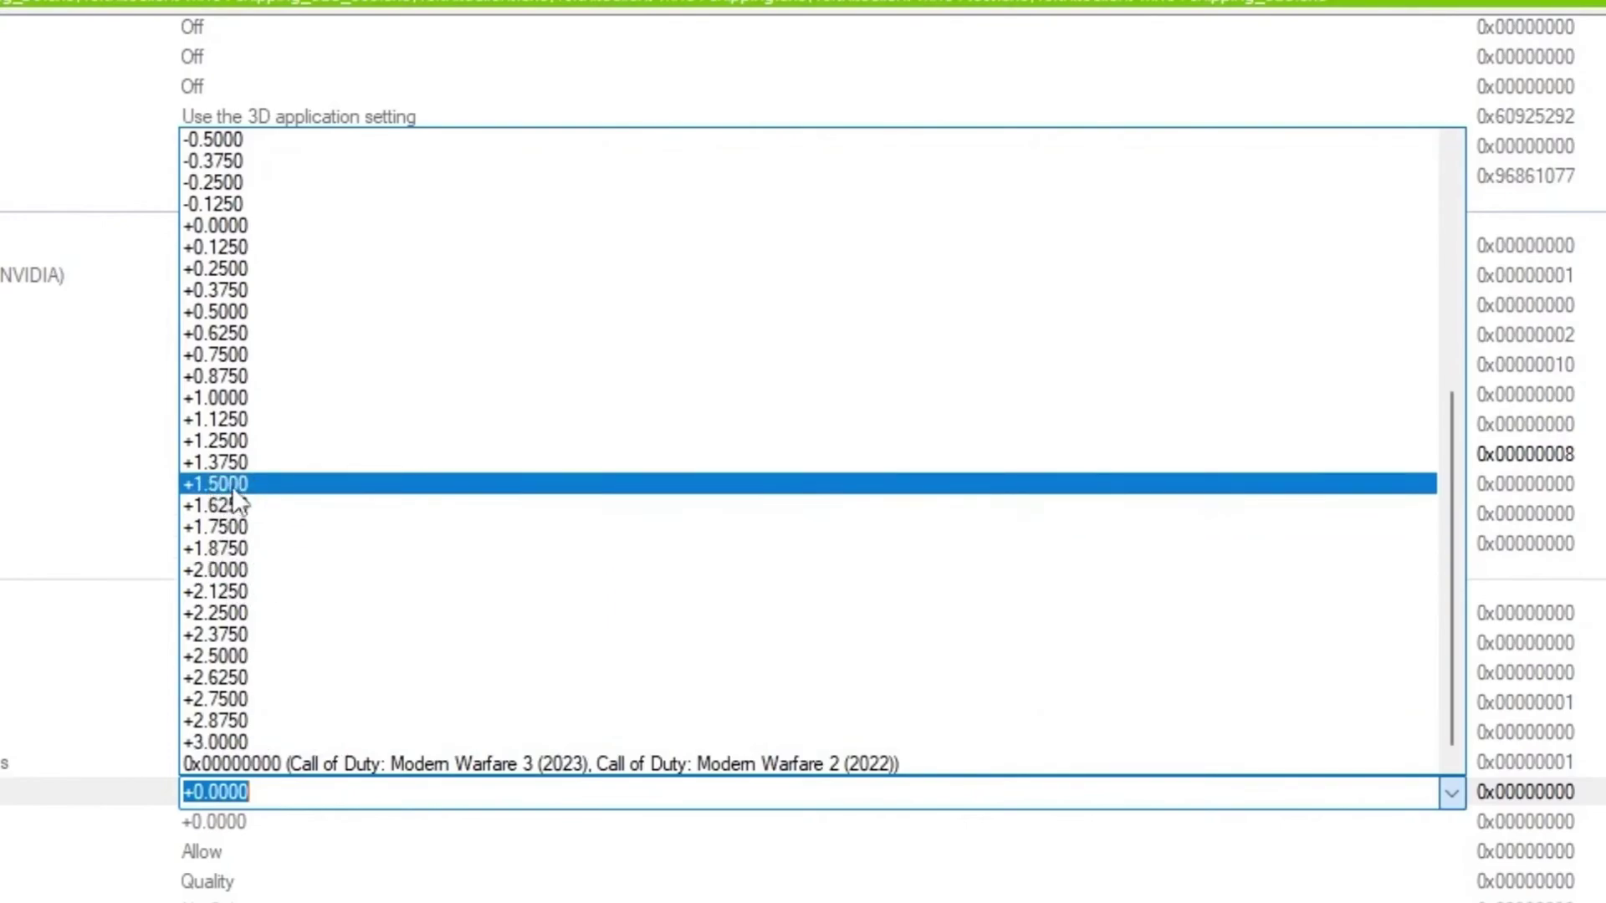
left_click(220, 572)
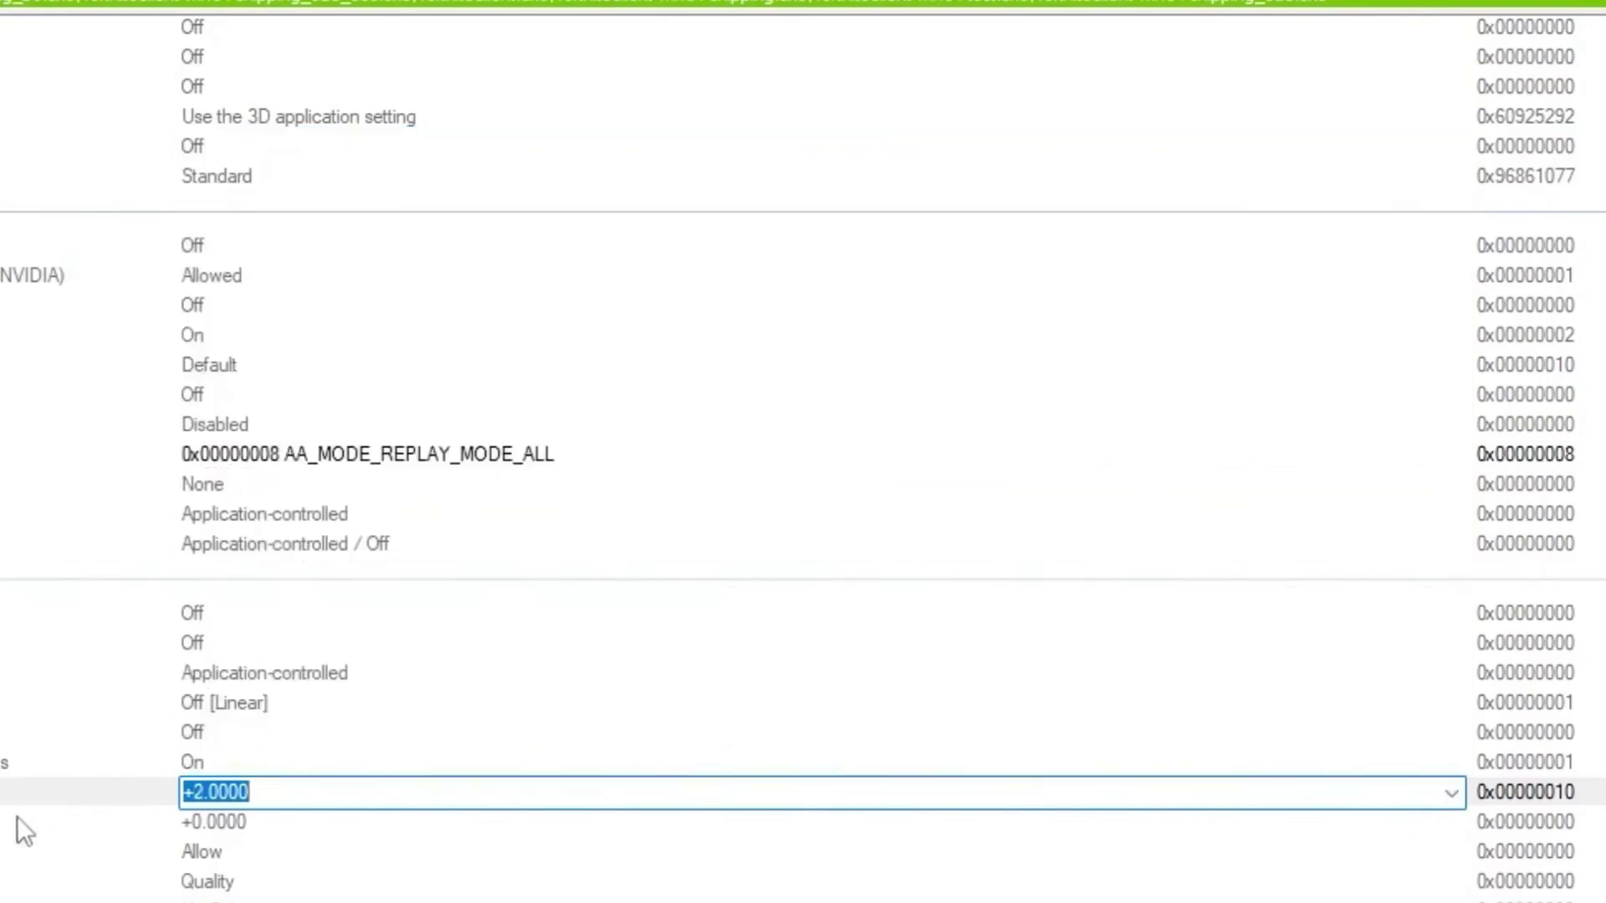
Set Texture Filtering - LOD Bias (OGL) to +2.0000 as well
left_click(203, 822)
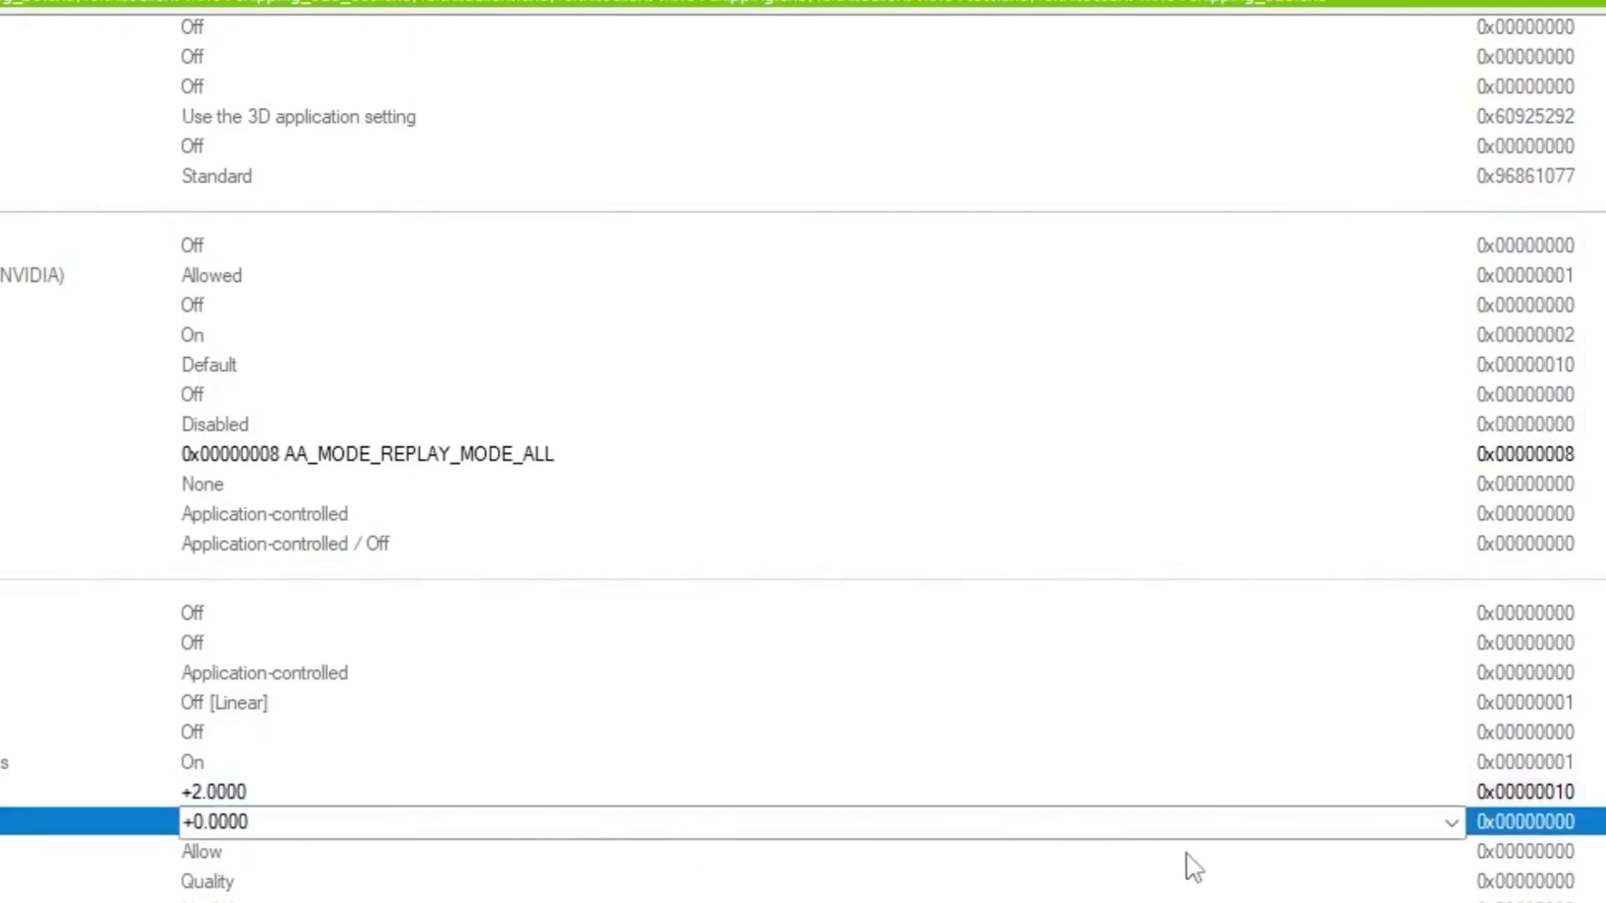
left_click(1451, 828)
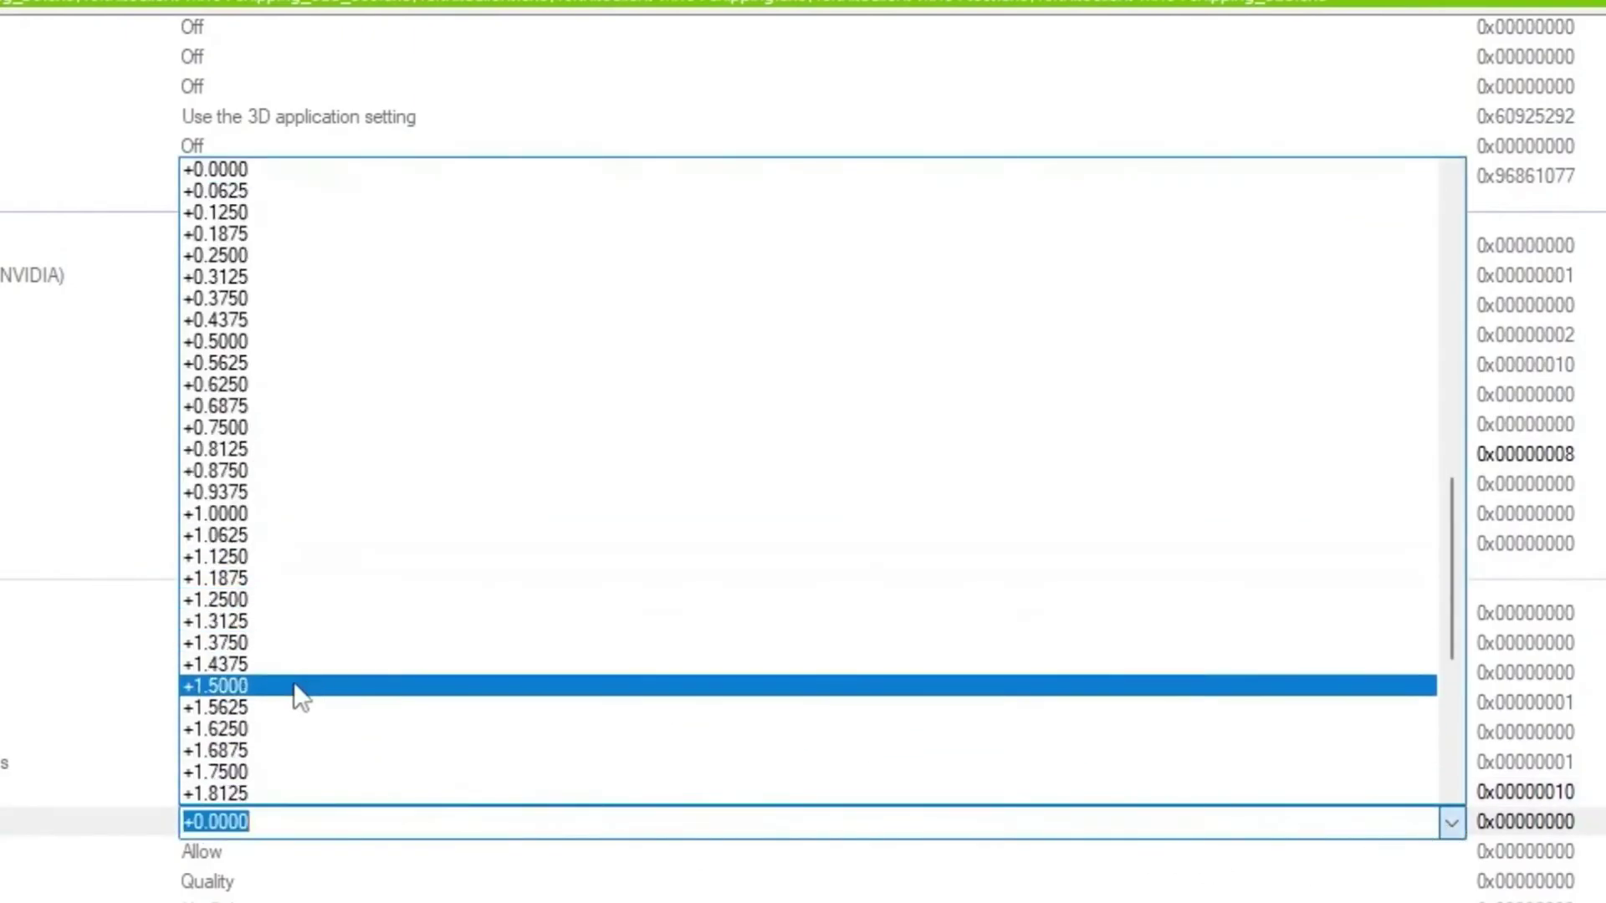
scroll(309, 565, "down", 2)
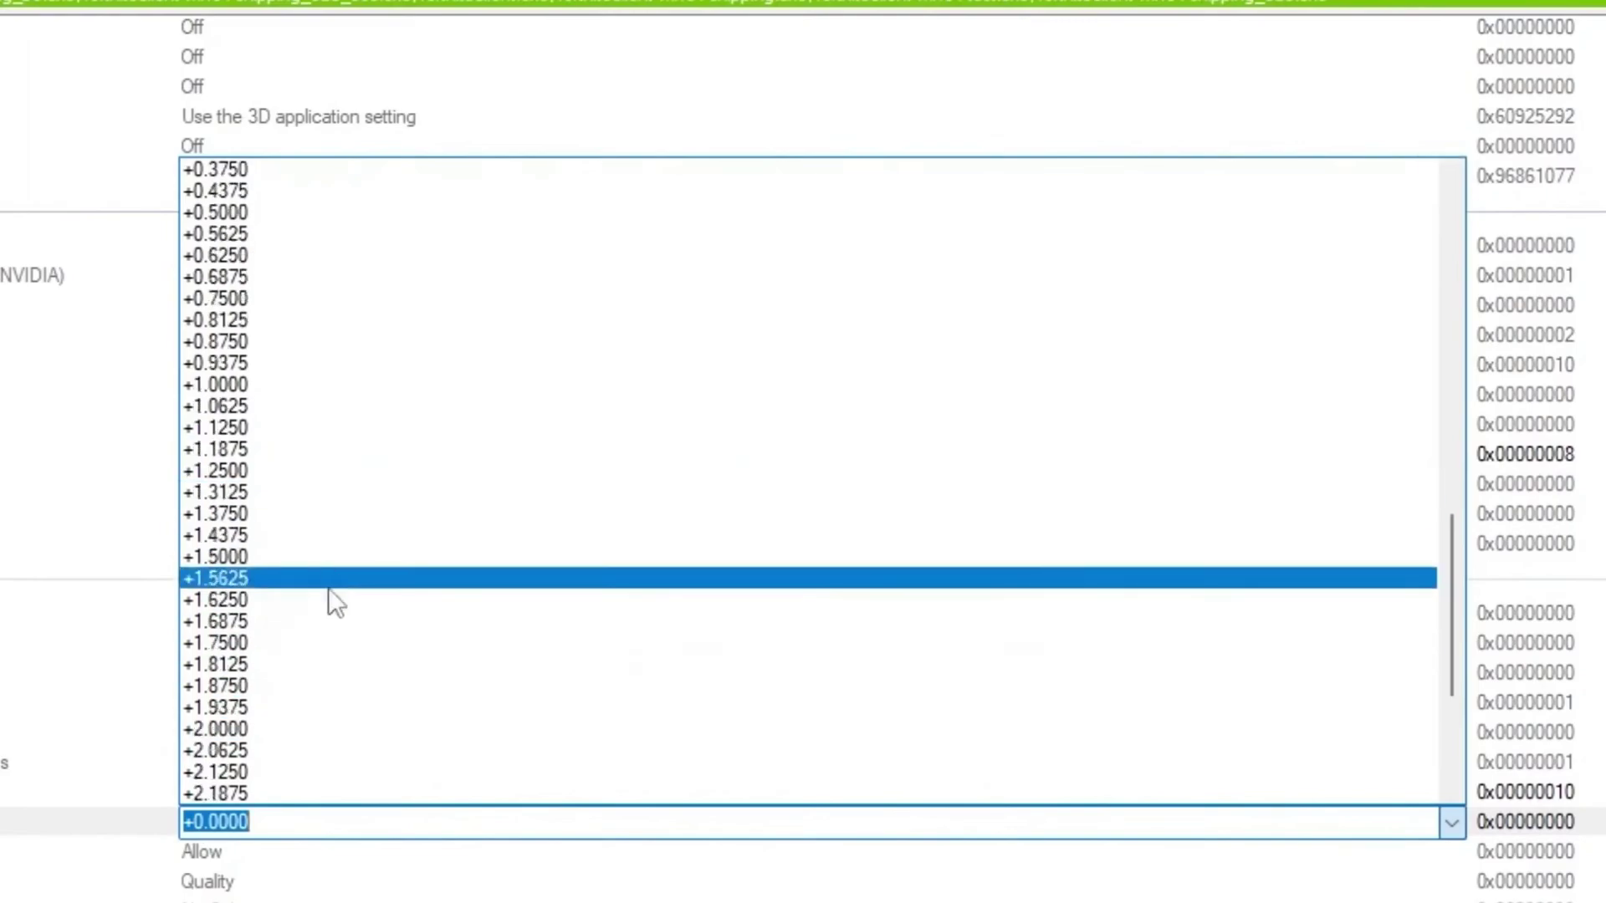
left_click(259, 730)
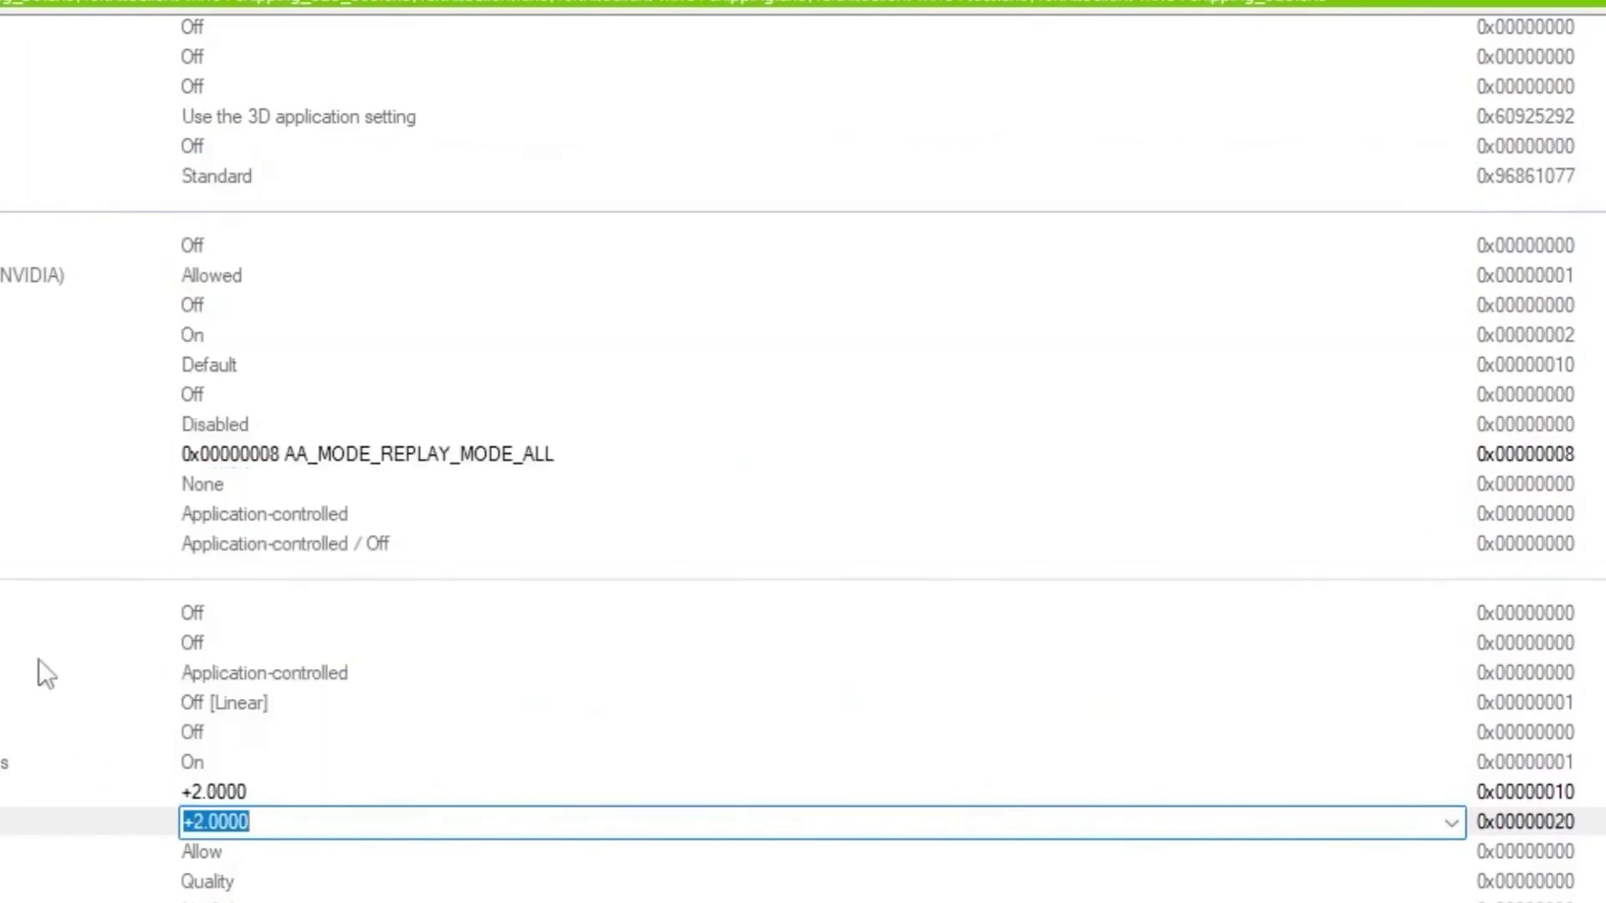
left_click(1422, 81)
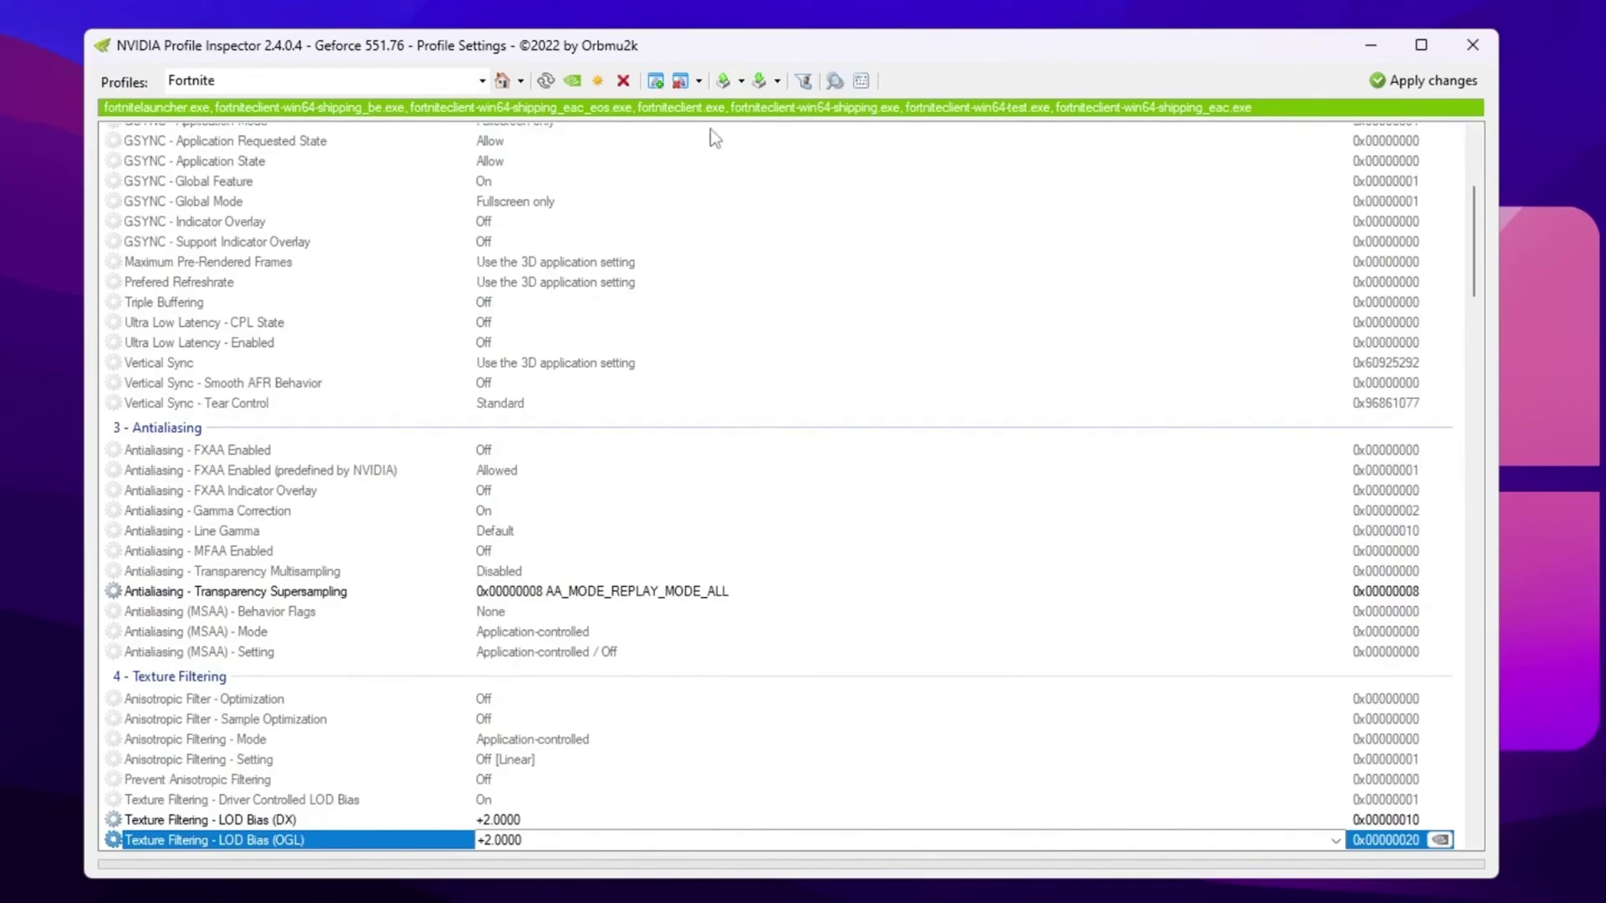
Import the Fortnite Potato Graphics and 0 Delay .nip profile, apply the changes, and close the inspector
left_click(767, 87)
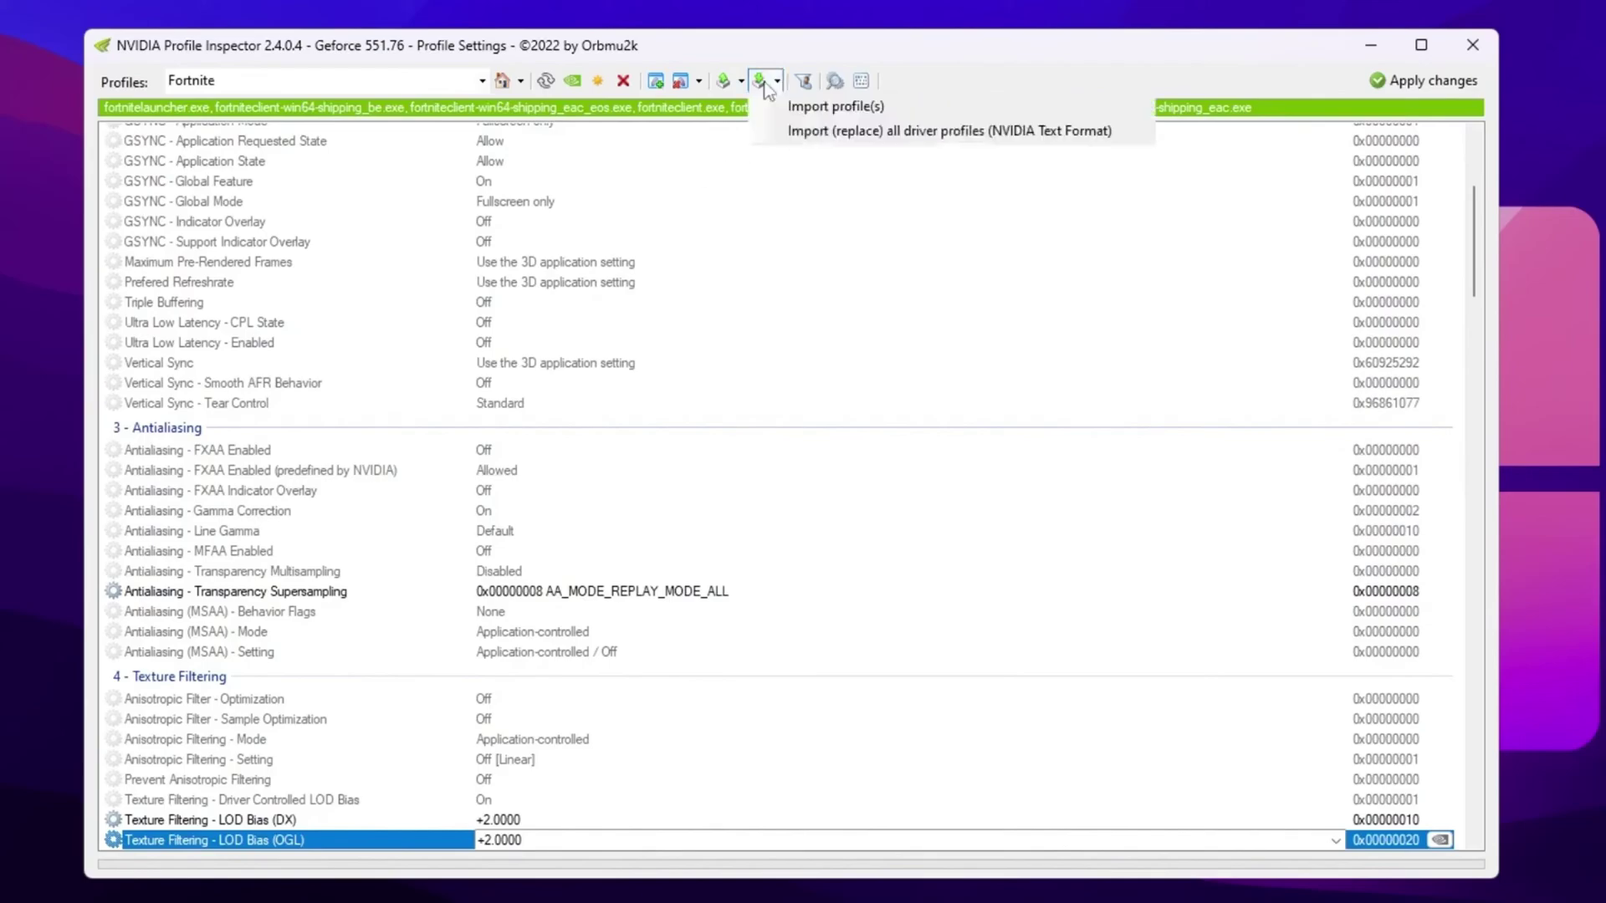
left_click(799, 108)
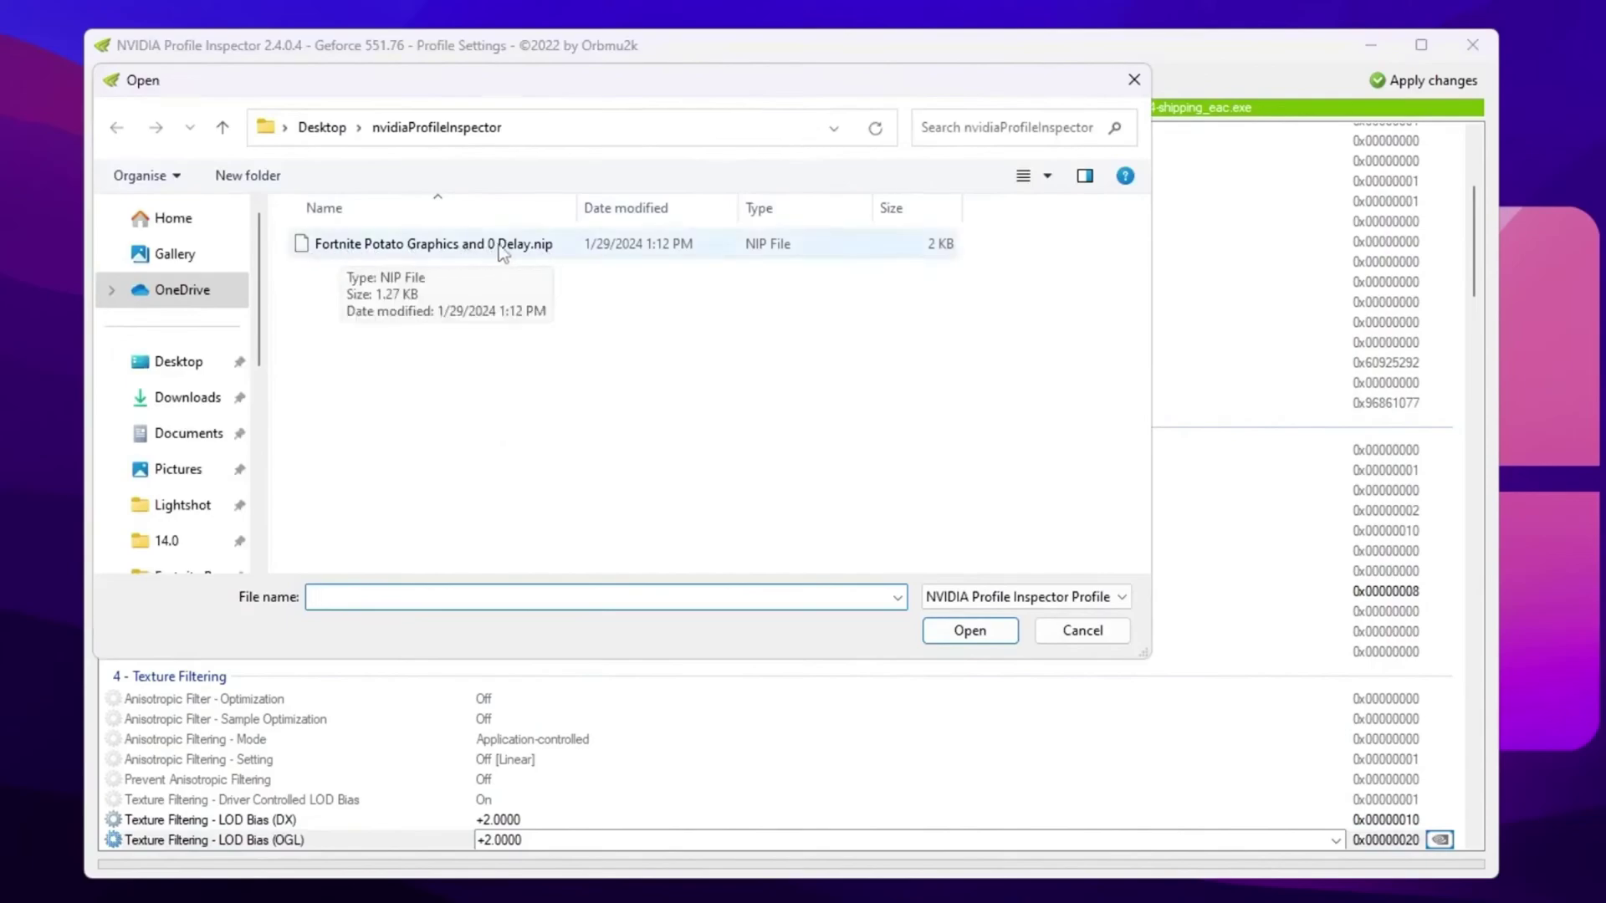
double_click(579, 241)
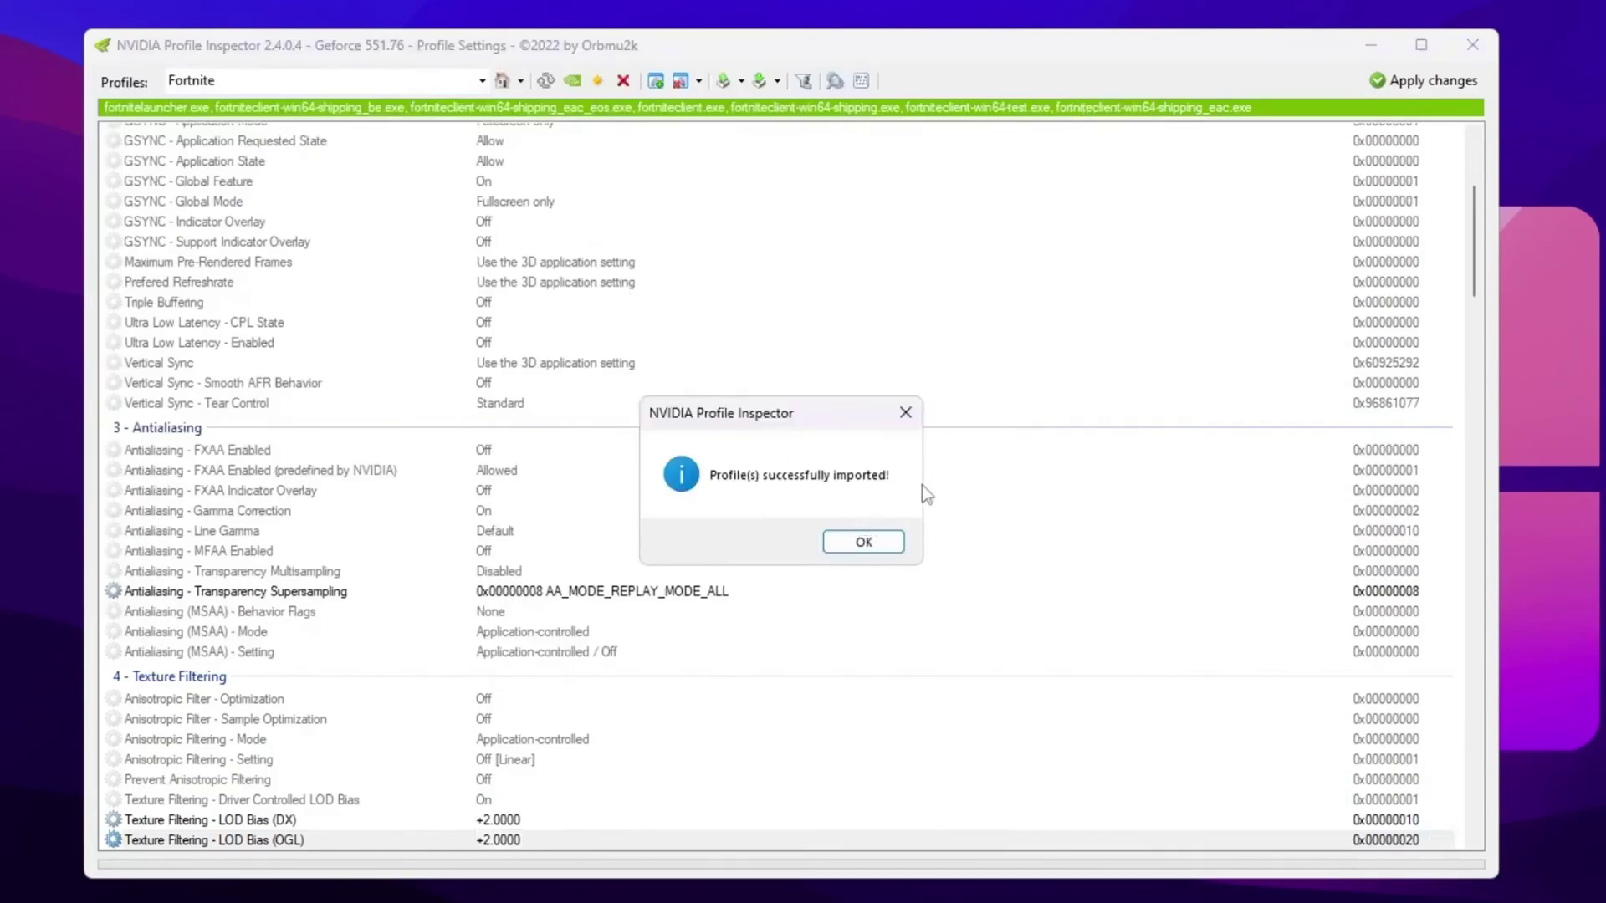
left_click(857, 542)
left_click(1408, 88)
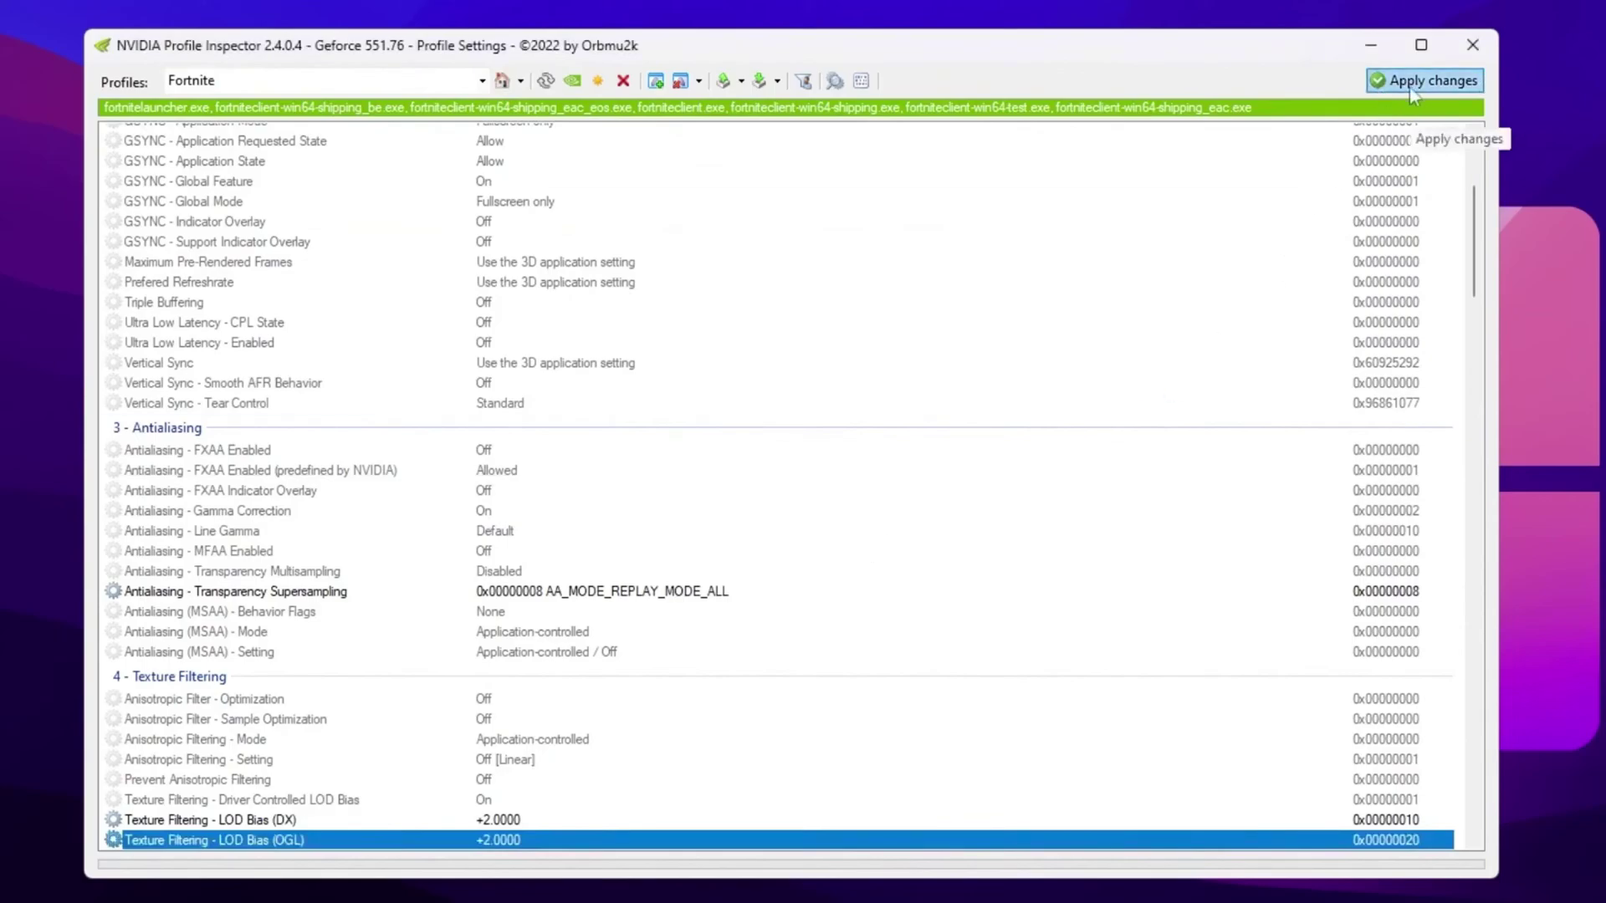
left_click(1473, 45)
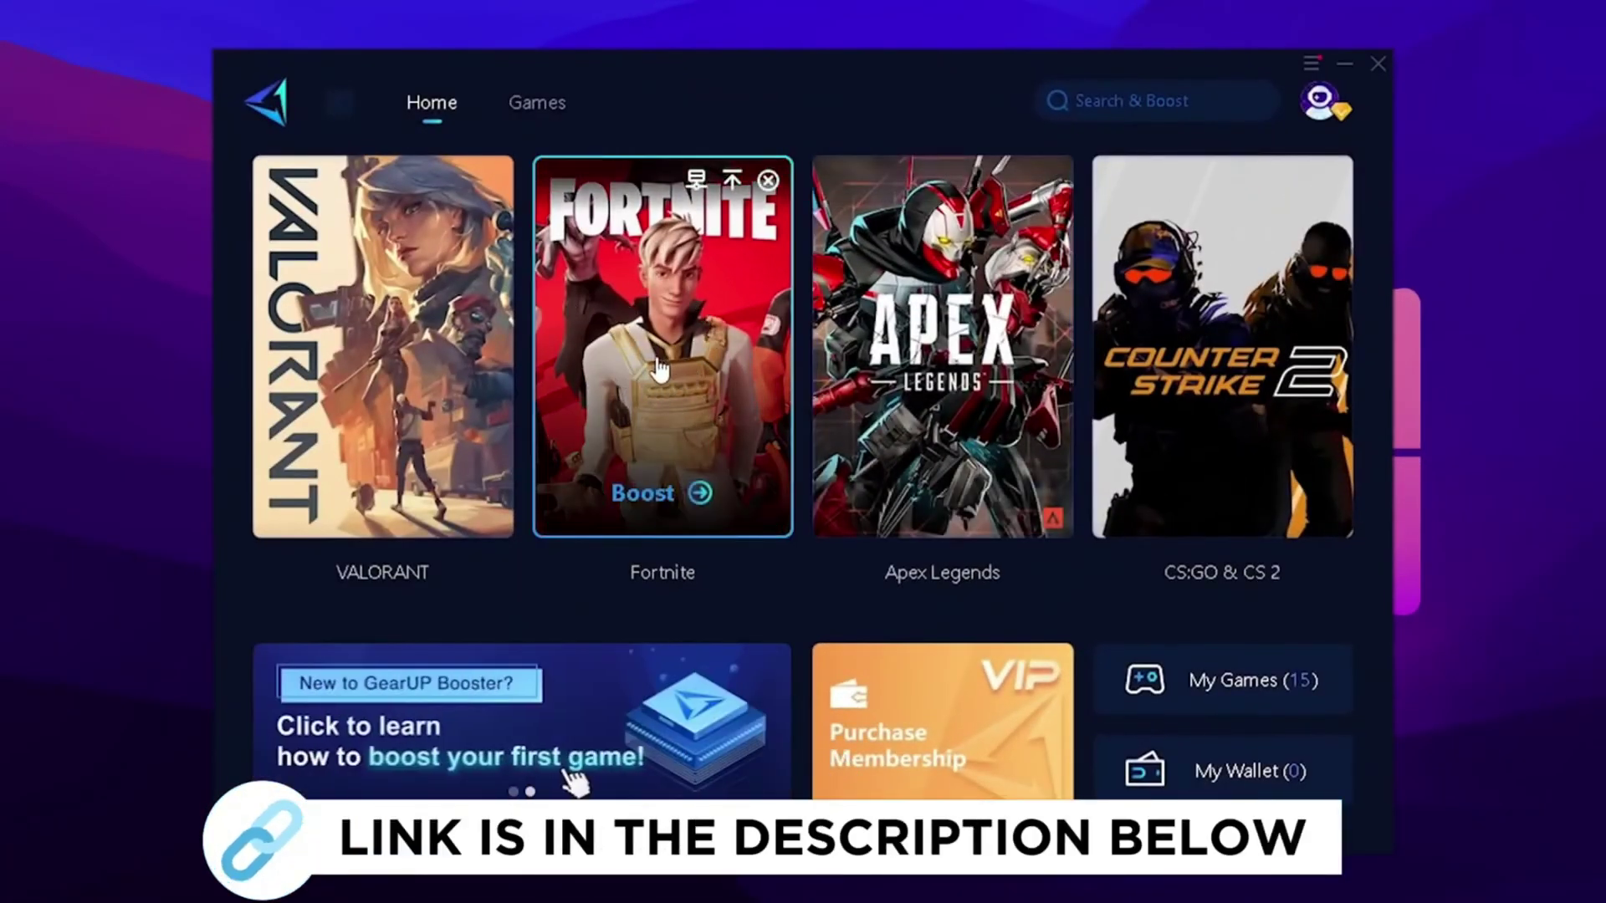
Start the Fortnite boost from its card on GearUP Booster's Home page
left_click(688, 374)
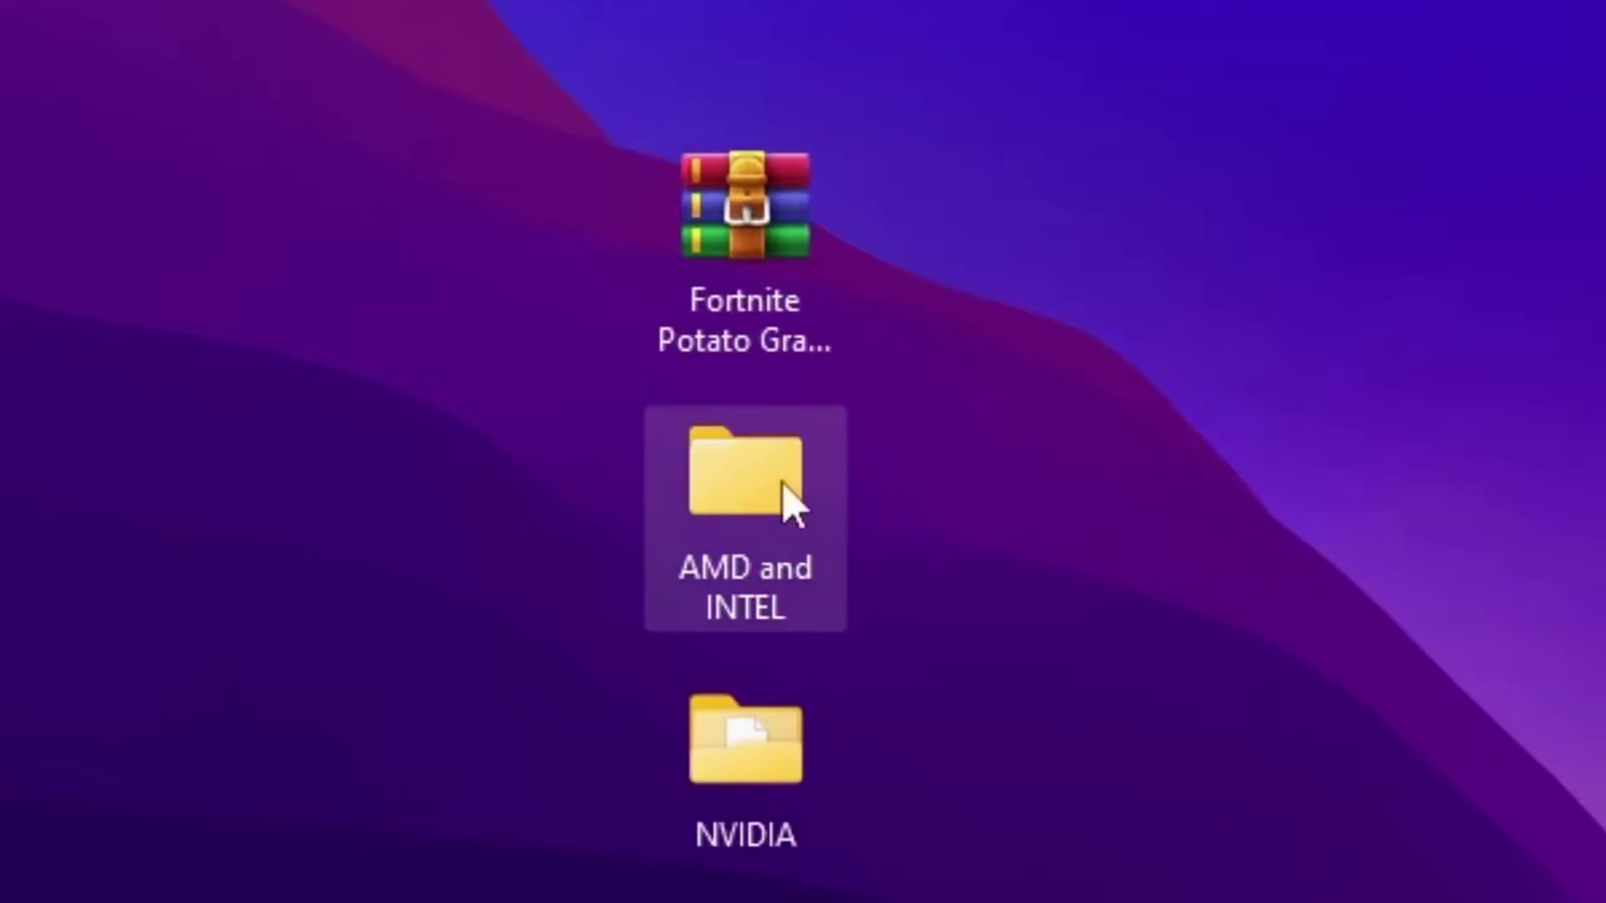
Copy the 12 KB GameUserSettings.ini from AMD and INTEL\GameUserSettings
double_click(690, 489)
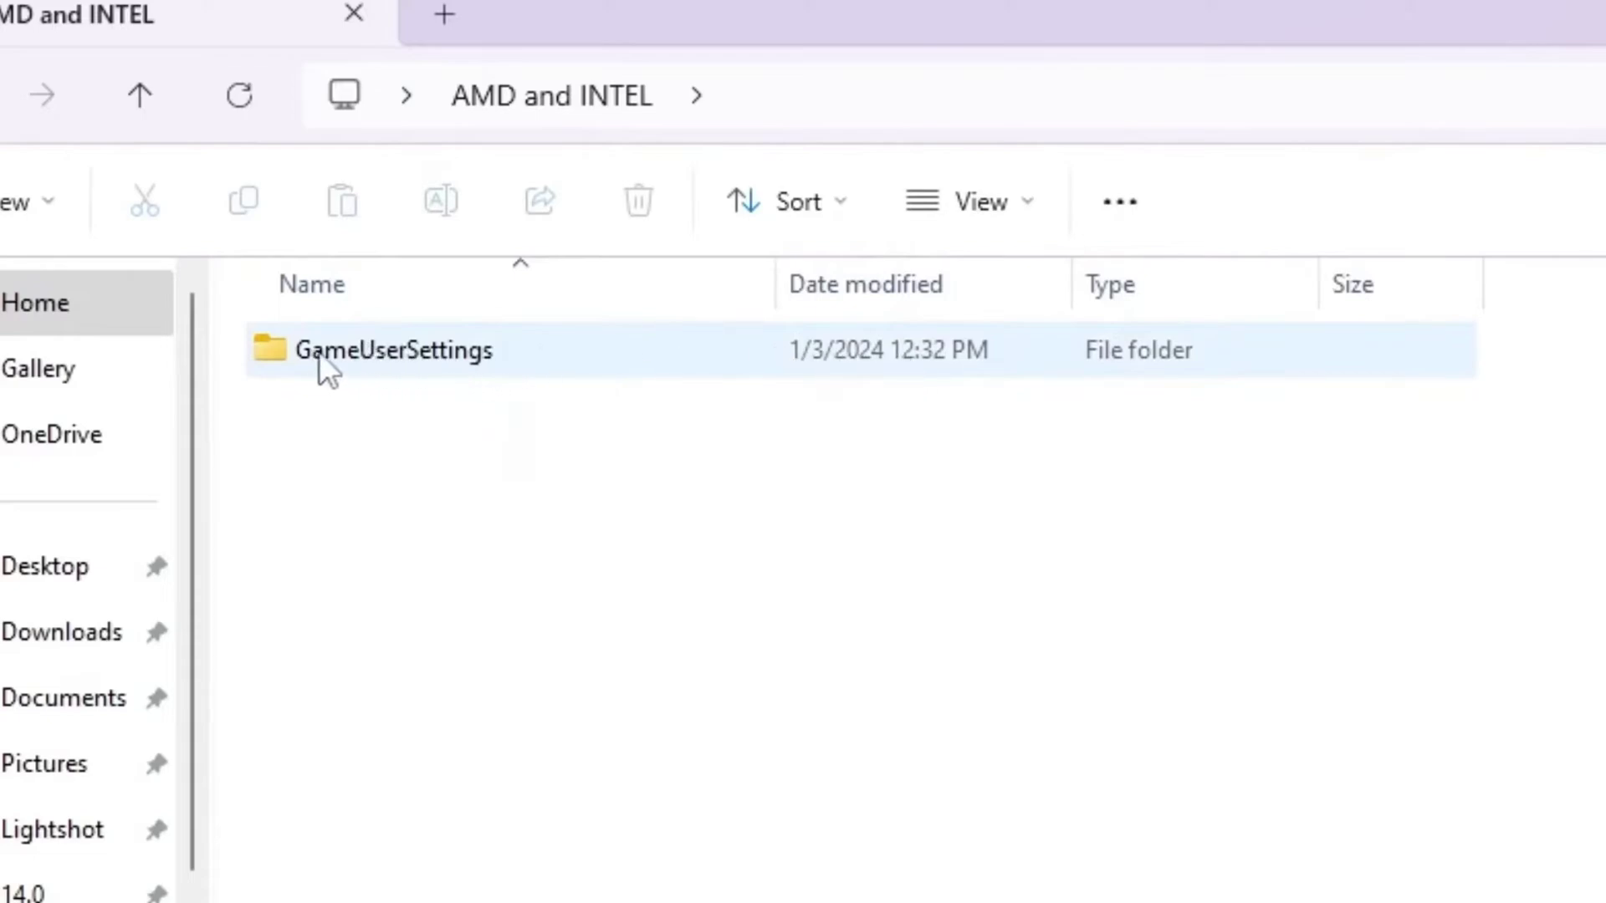
double_click(423, 348)
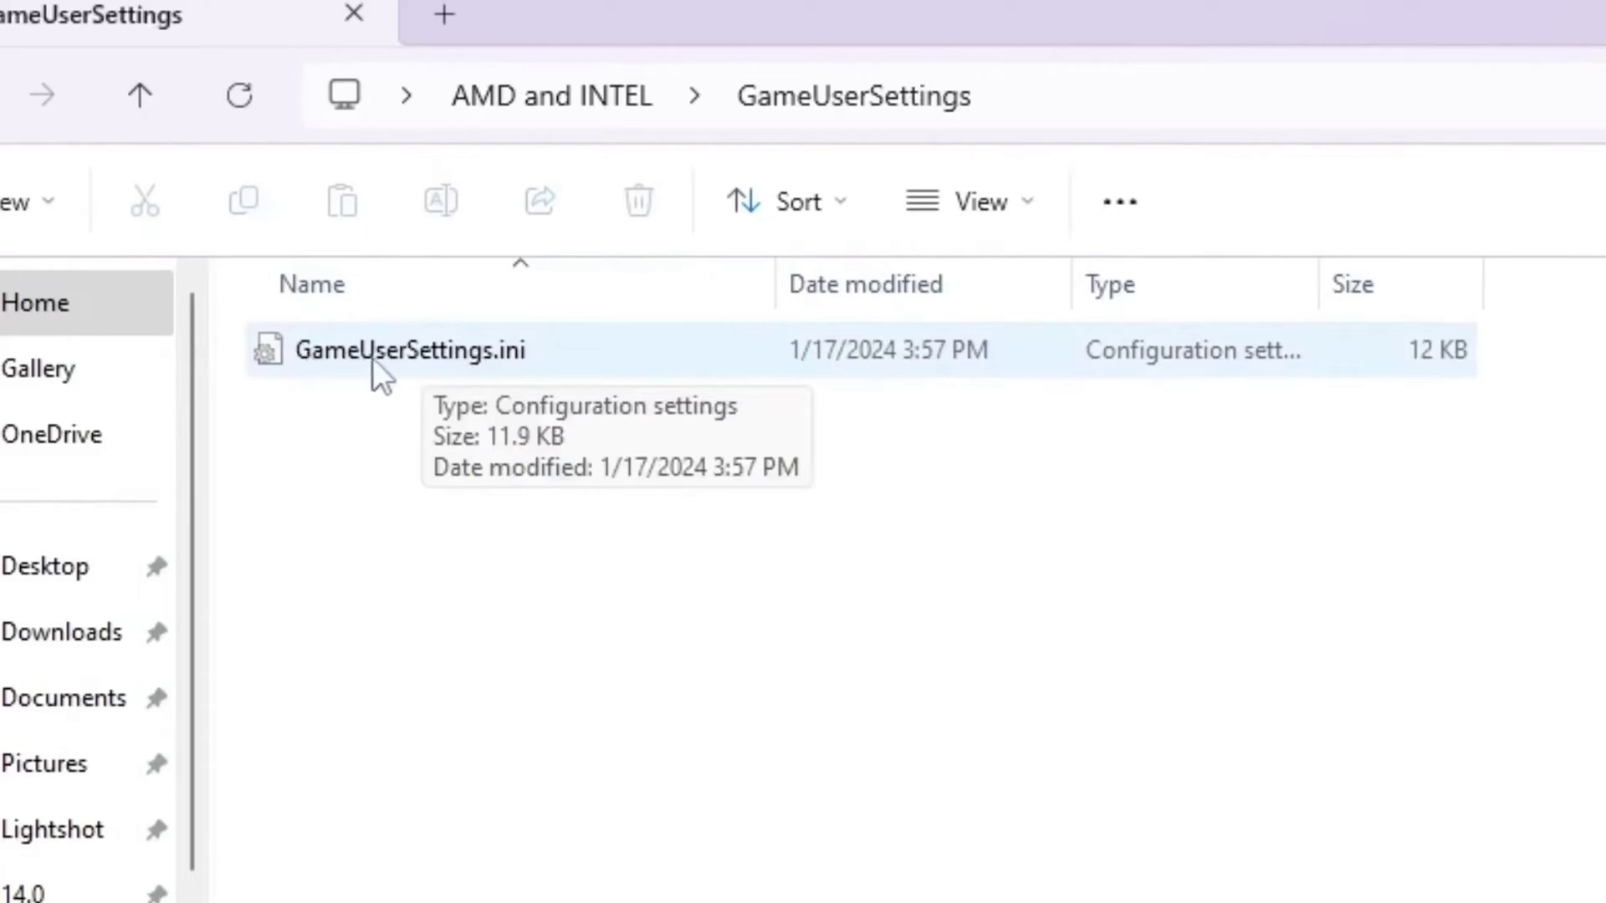
left_click(393, 351)
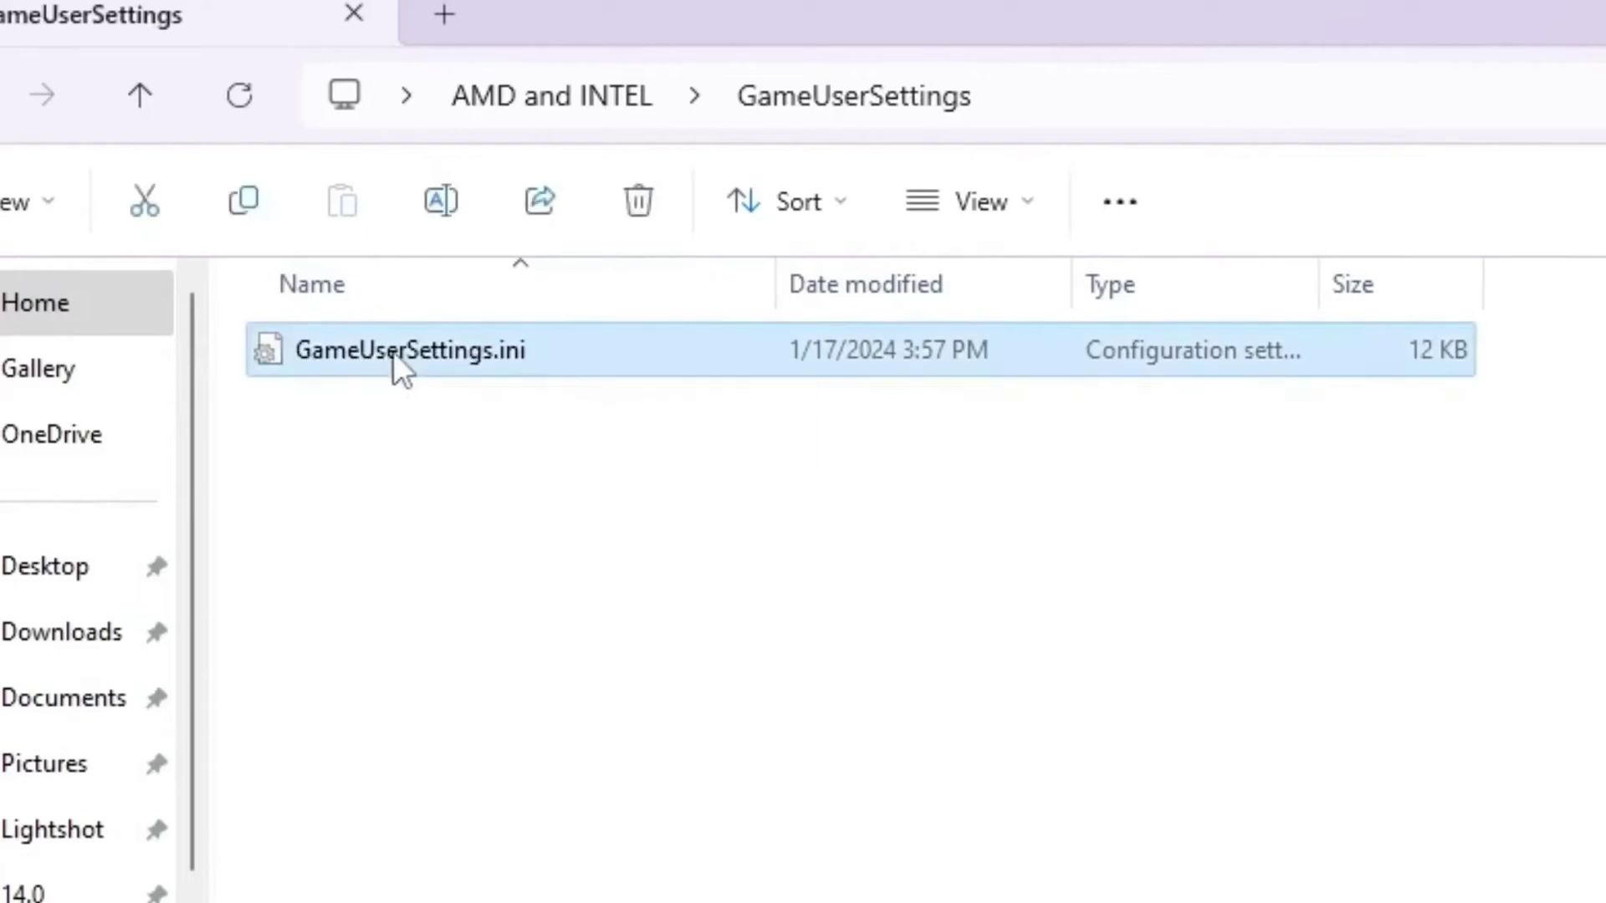
right_click(393, 351)
left_click(502, 902)
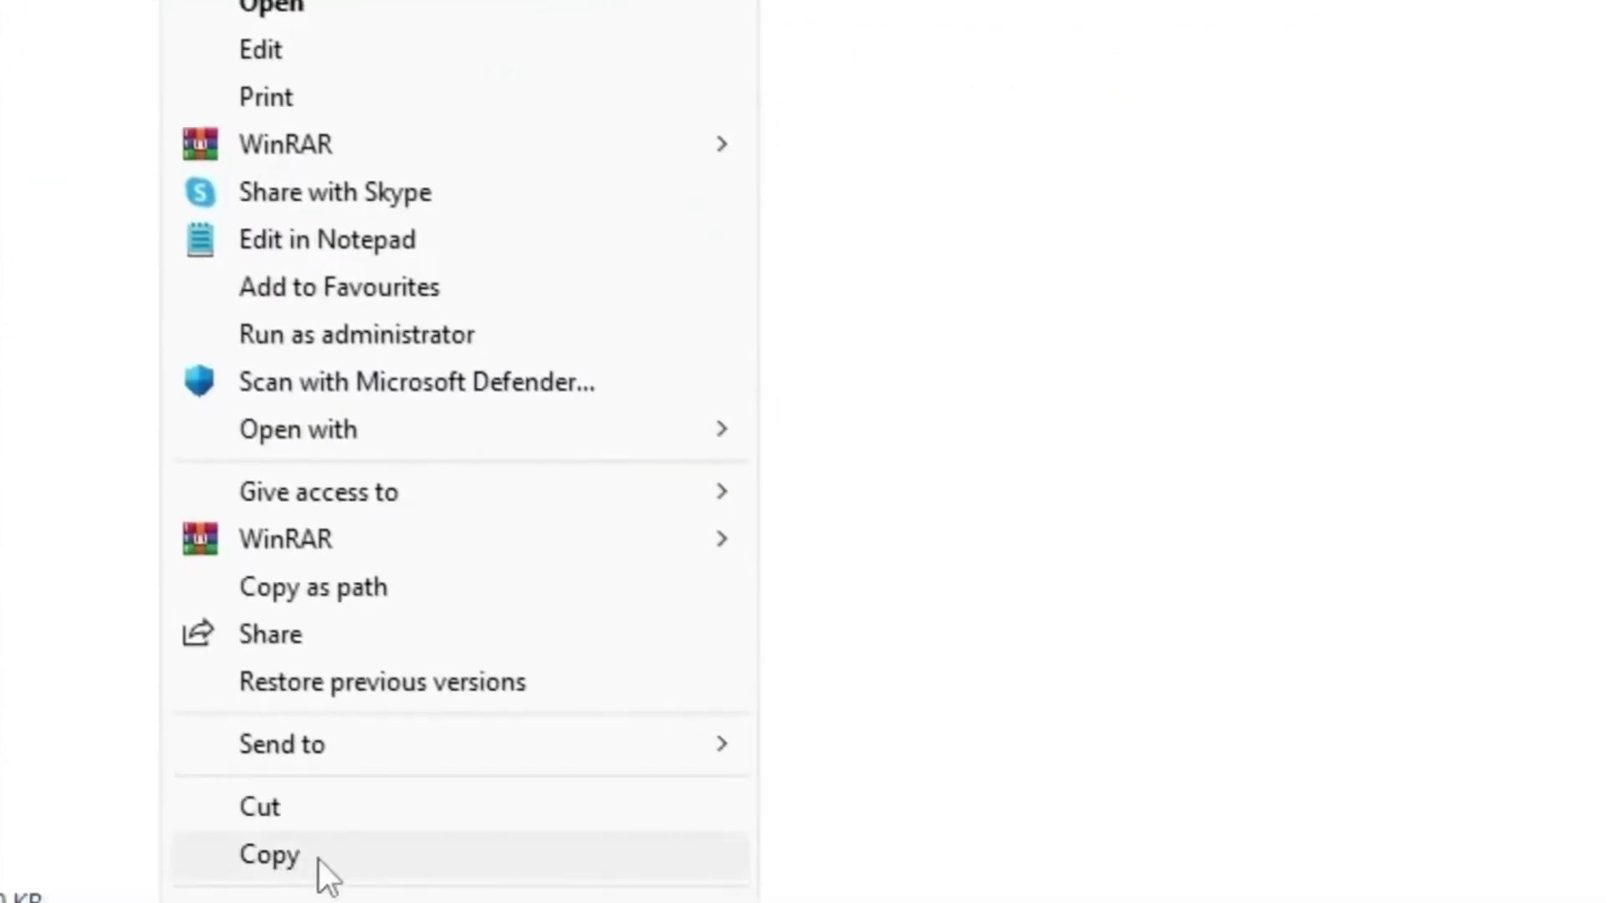
left_click(319, 860)
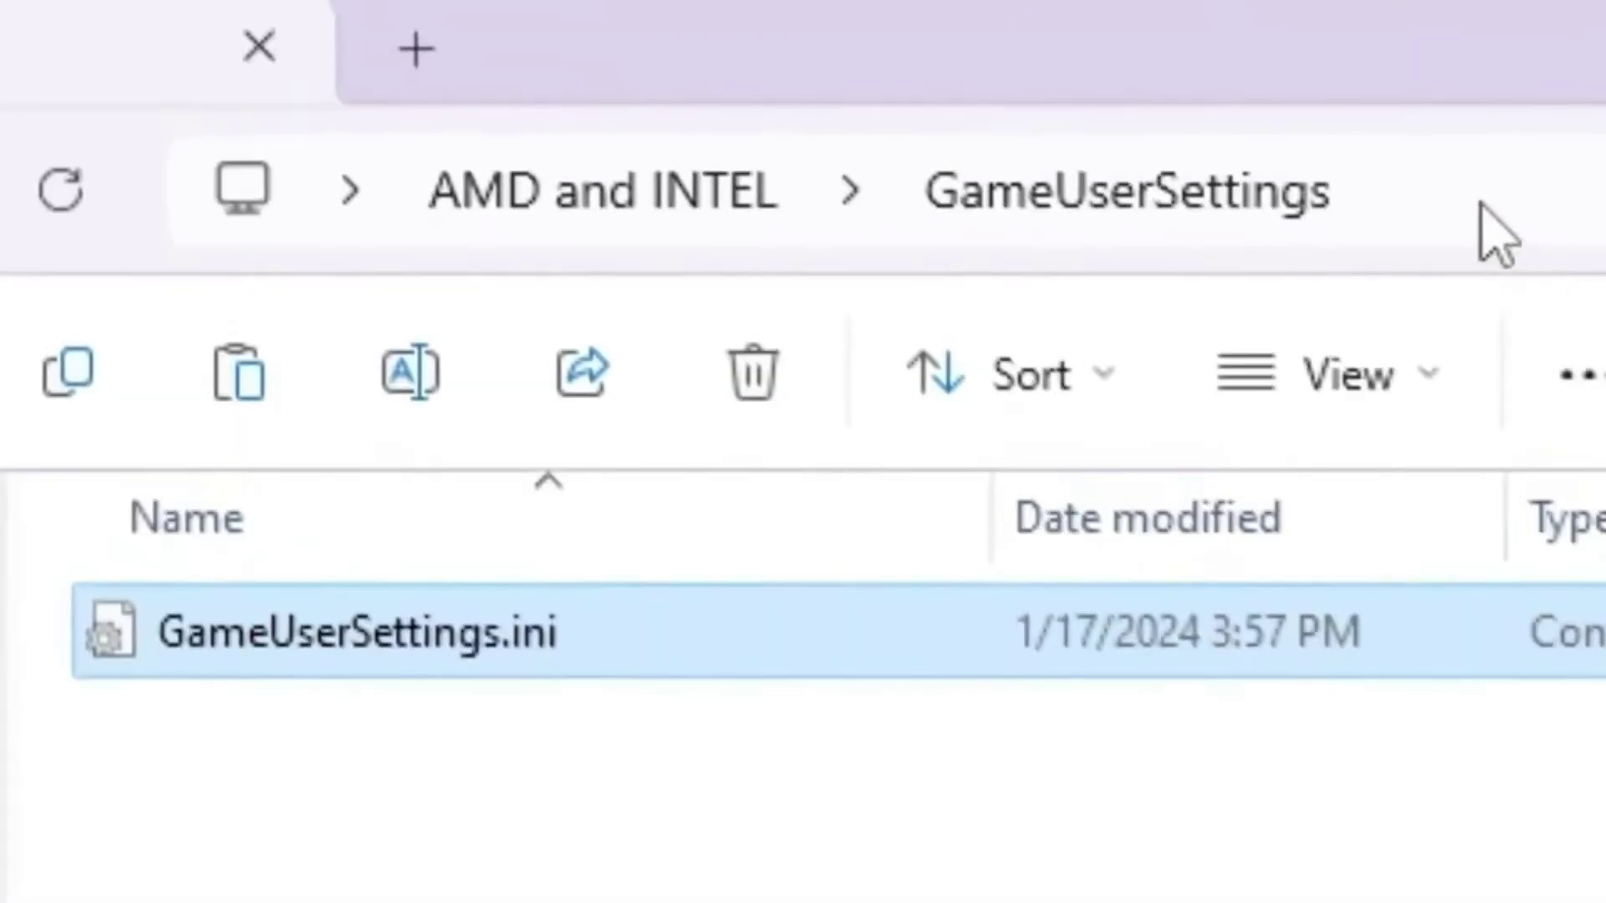
Browse from %localappdata% to FortniteGame\Saved\Config\WindowsClient
left_click(1480, 200)
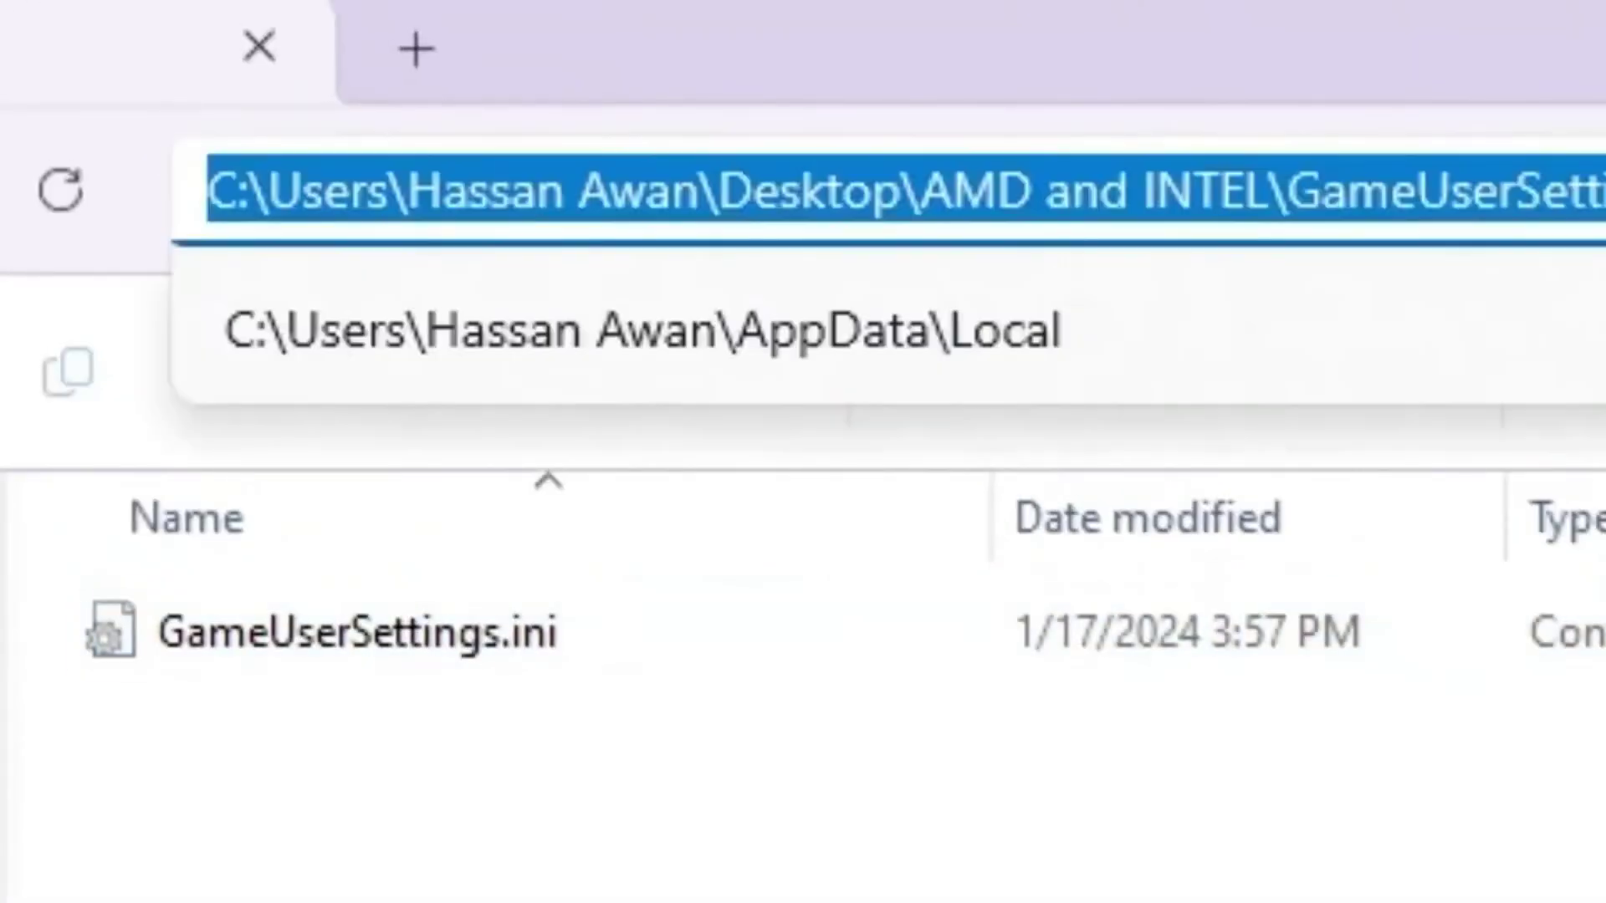
type("%")
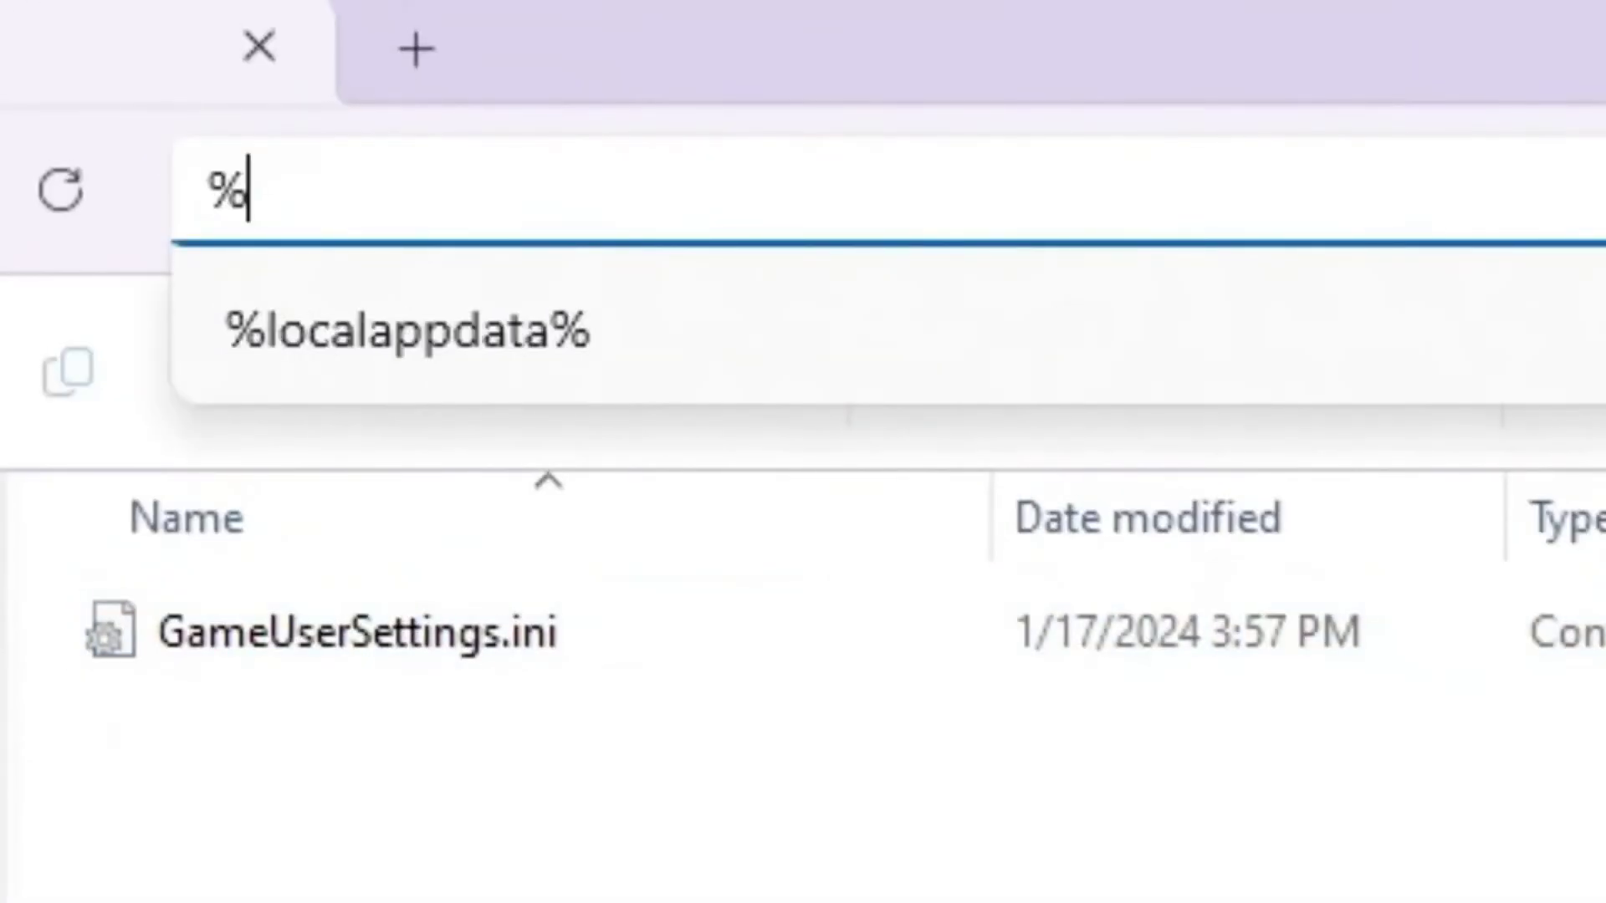
key("Down")
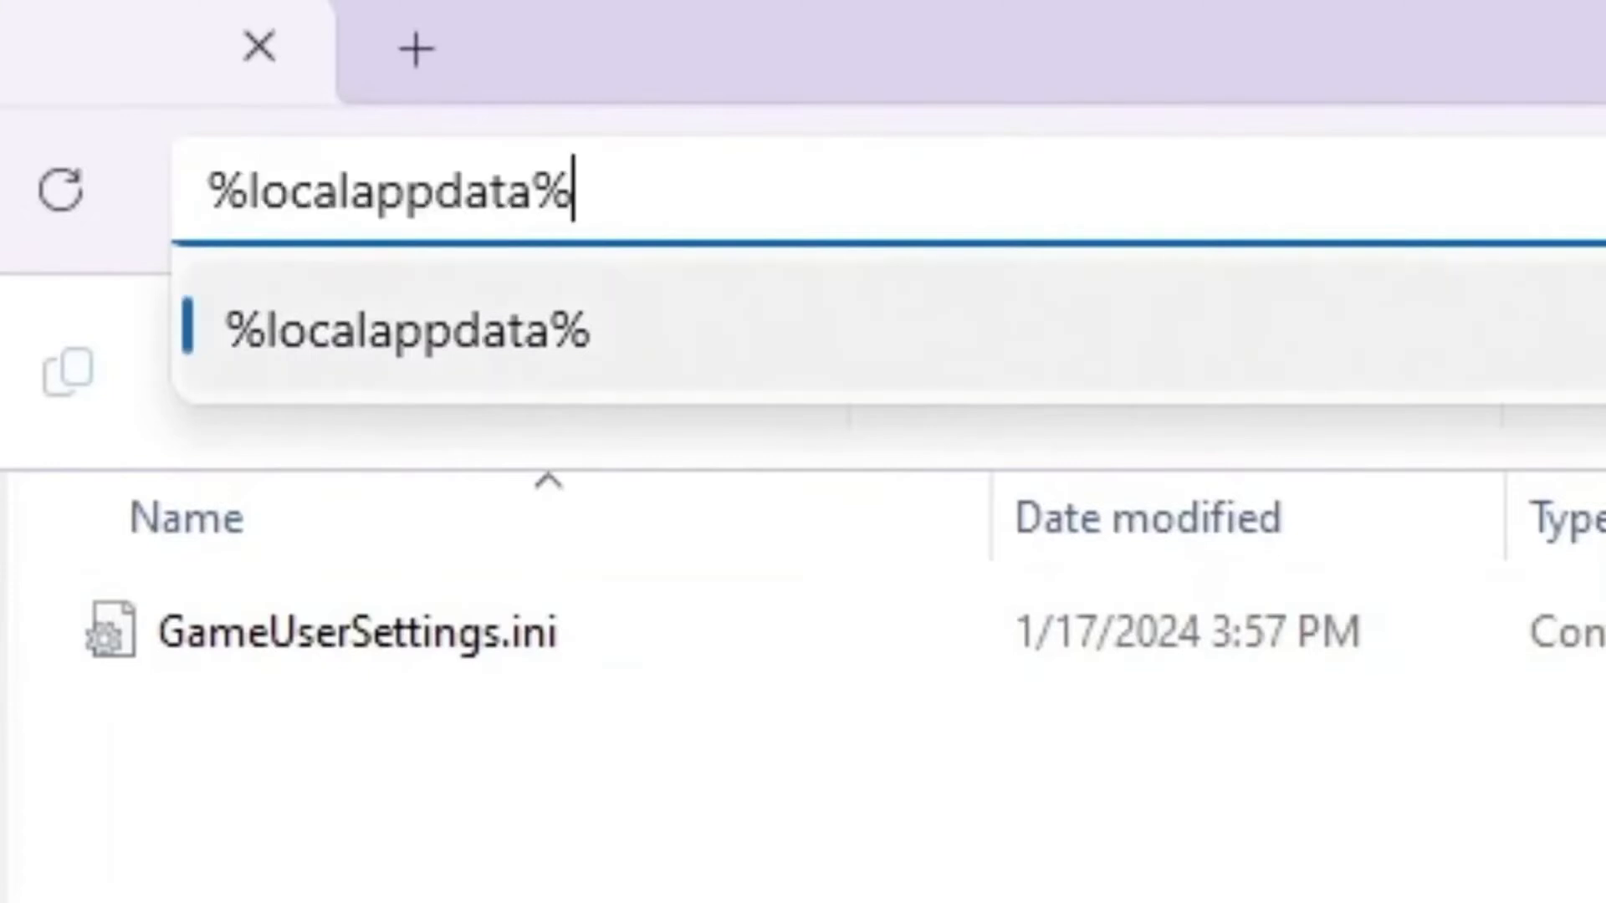
key("Return")
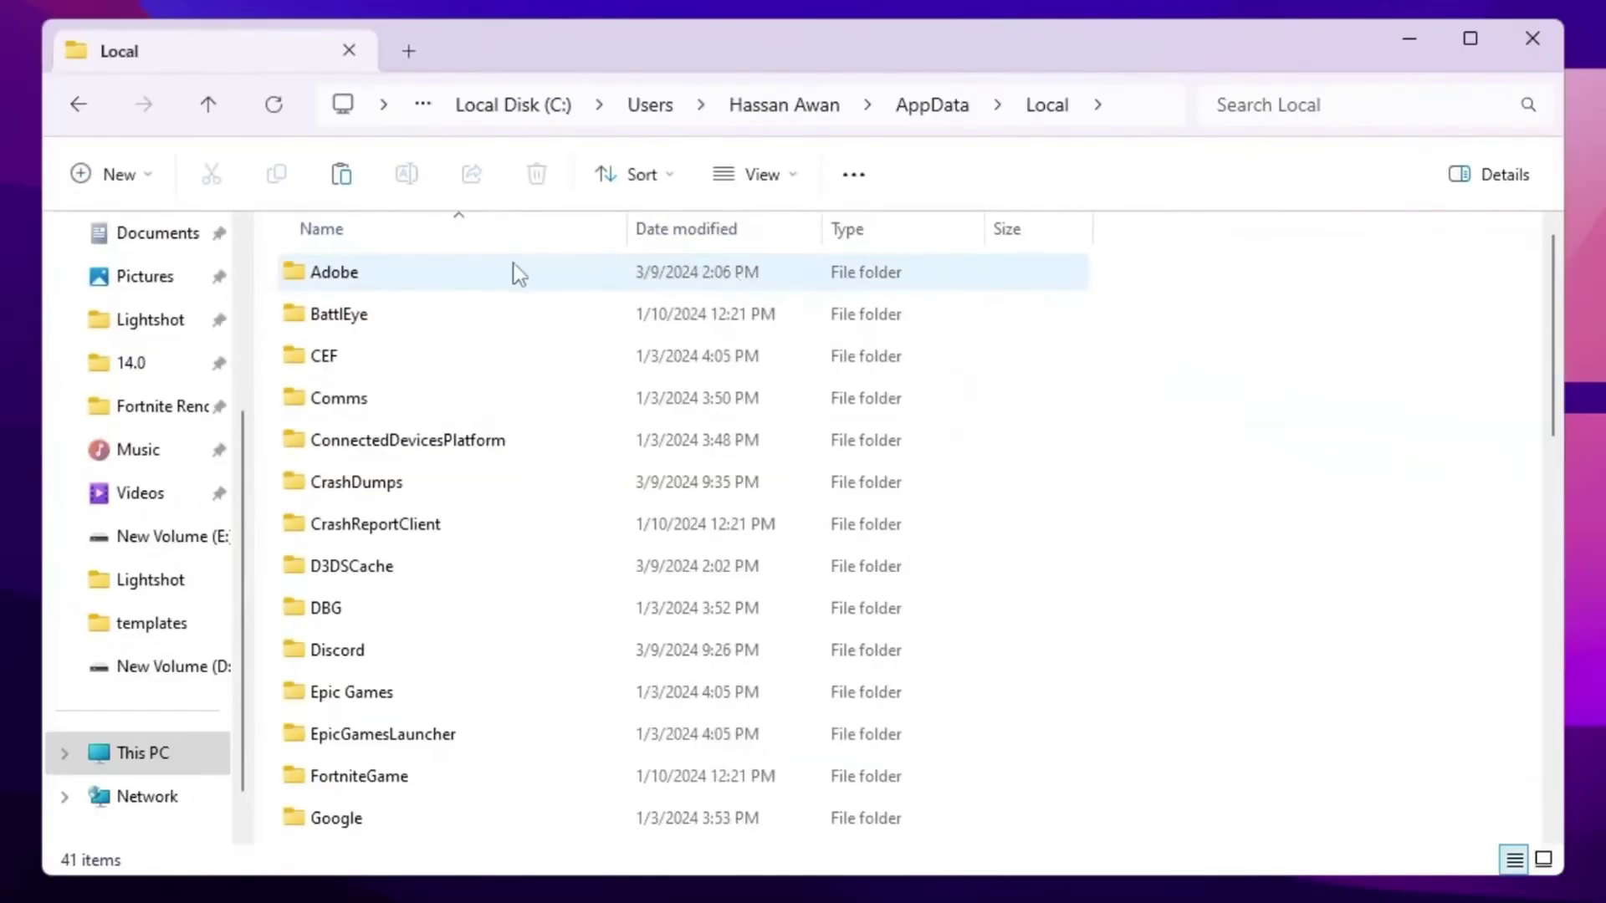
key("f")
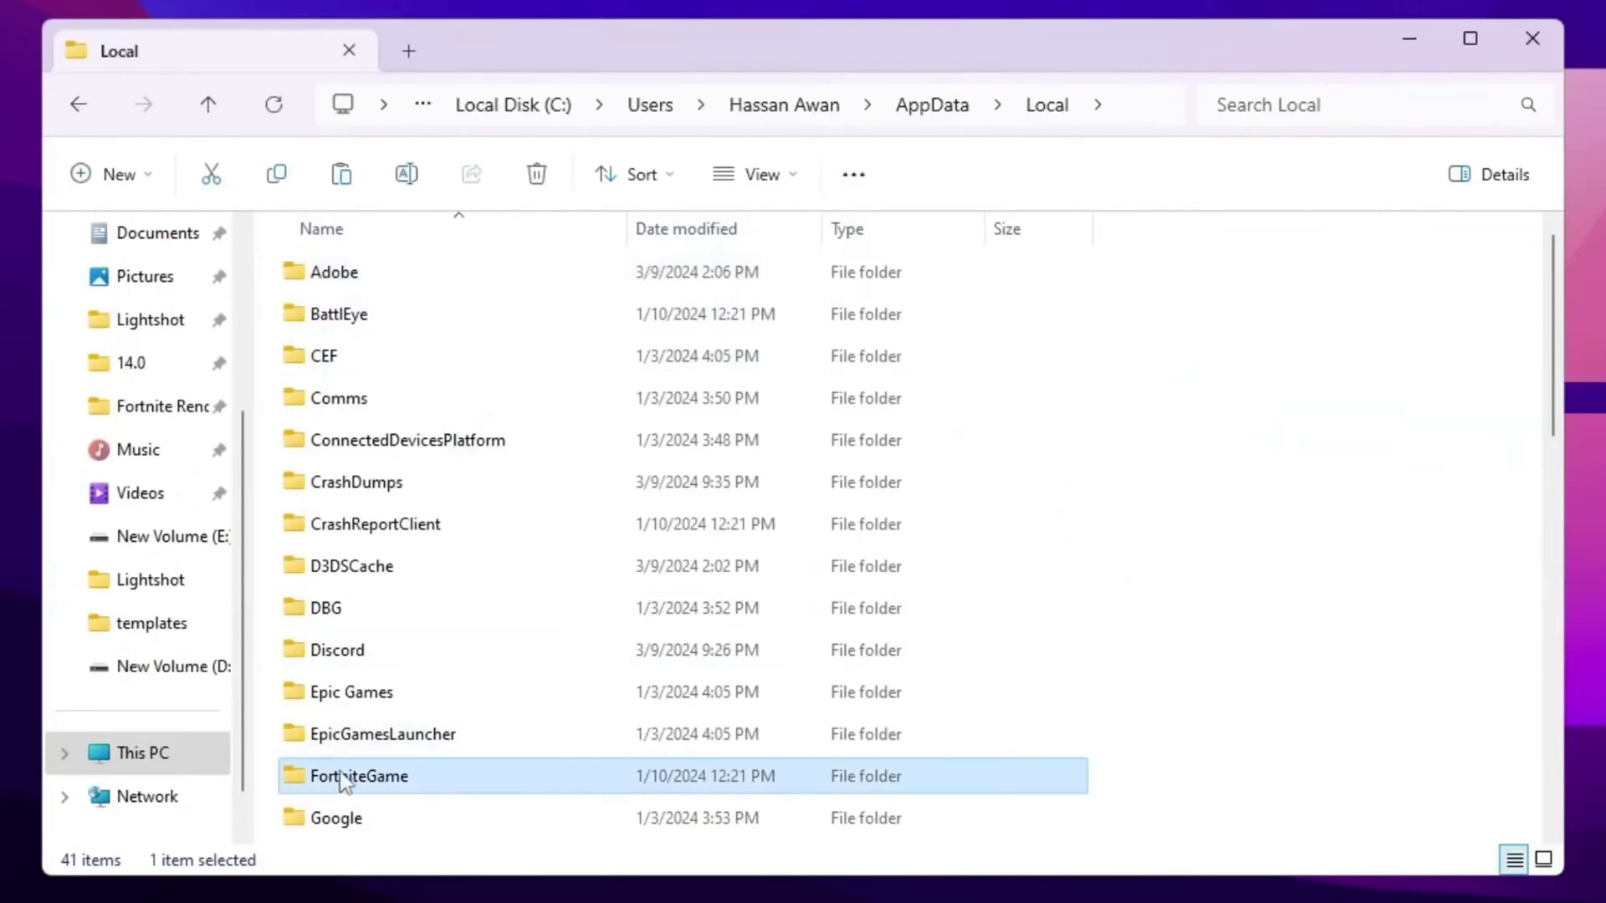
double_click(365, 785)
double_click(362, 279)
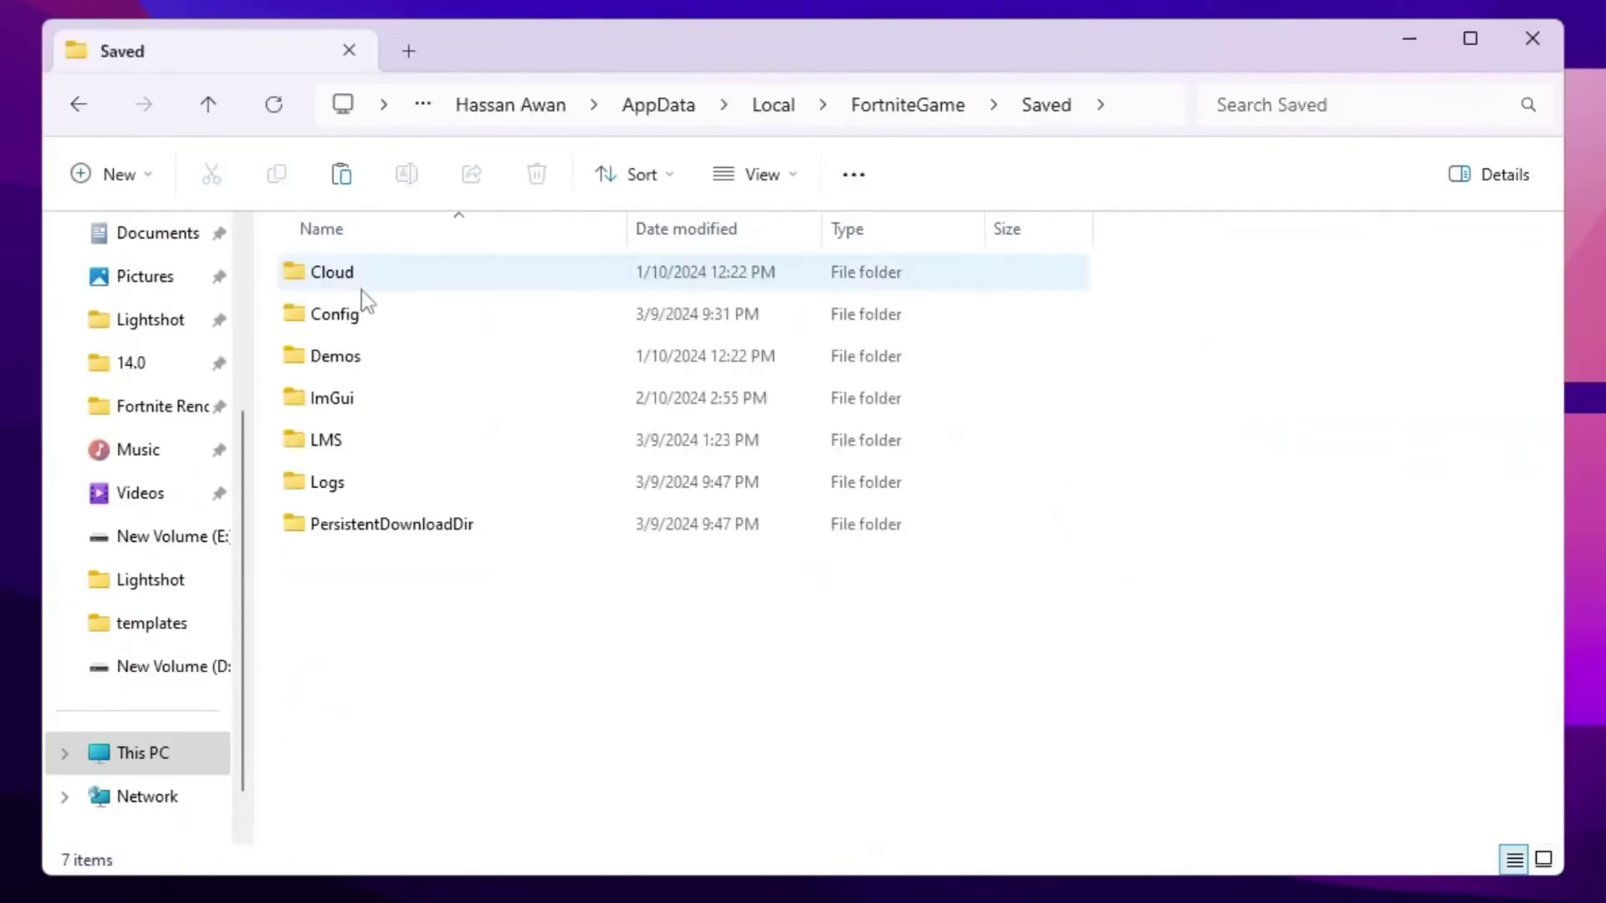
double_click(342, 318)
double_click(389, 322)
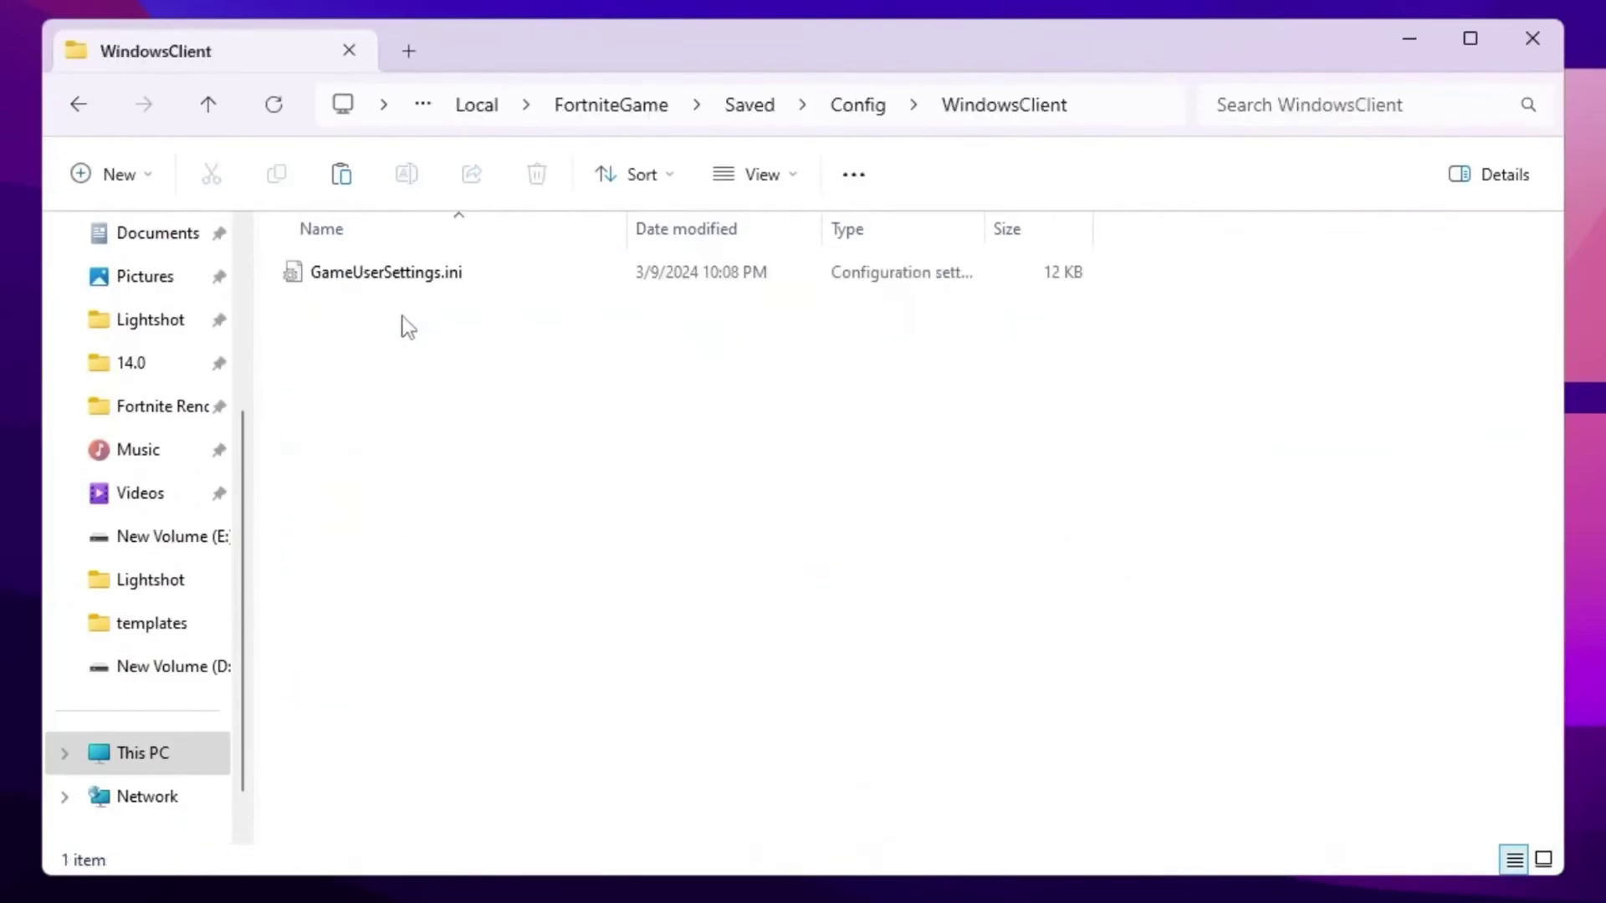
Paste the copied GameUserSettings.ini, replace the existing file, and close the folder
right_click(532, 392)
right_click(425, 325)
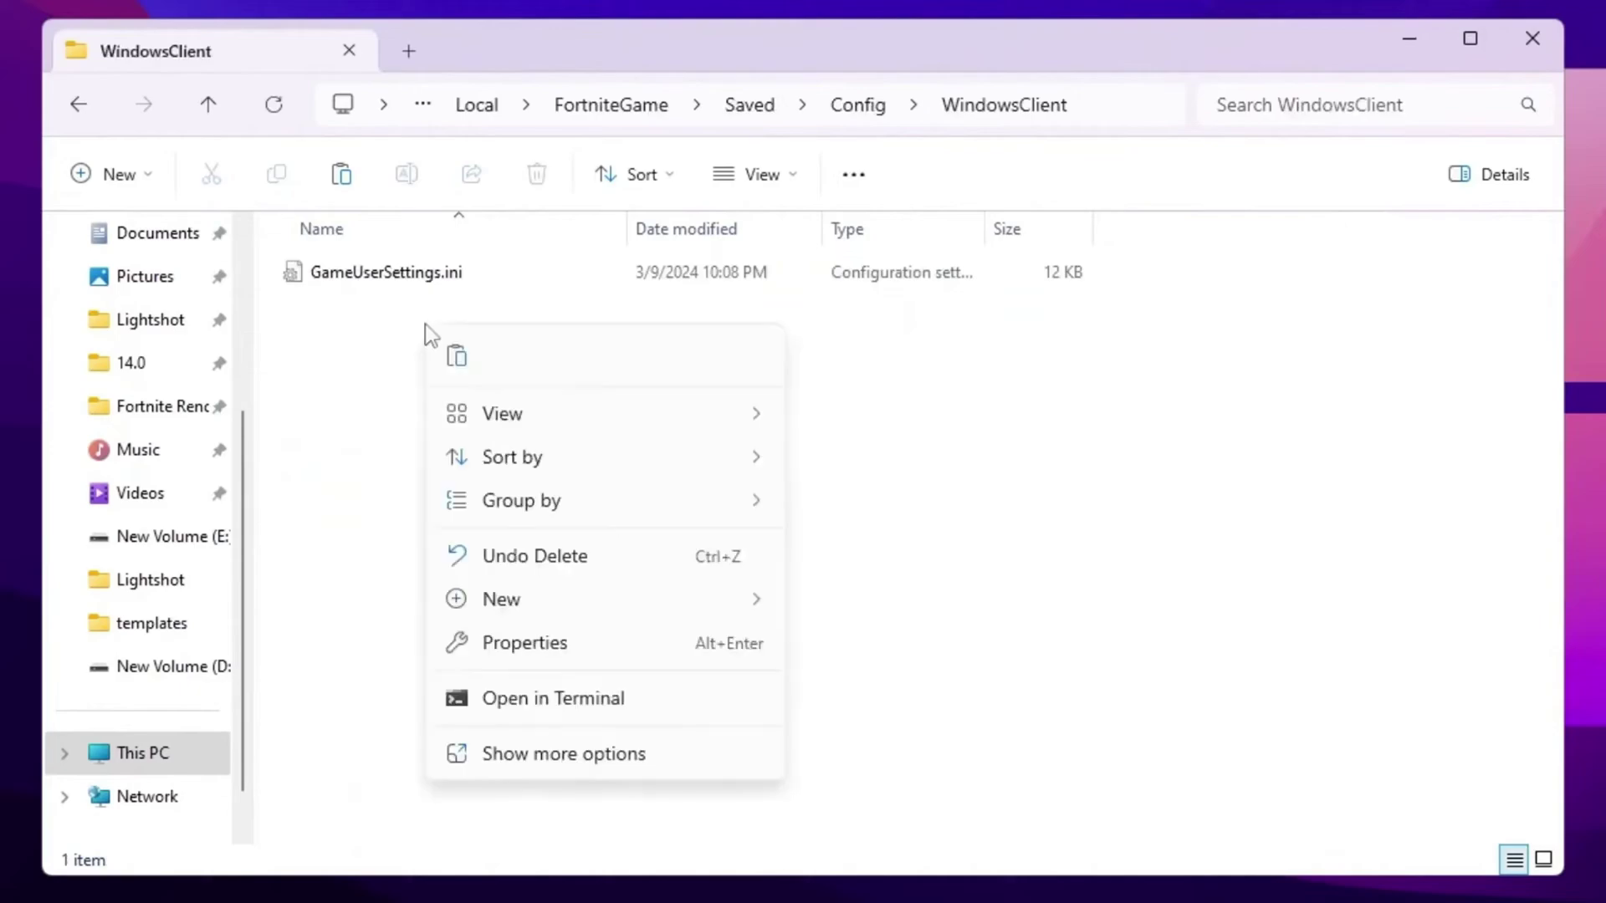
left_click(526, 747)
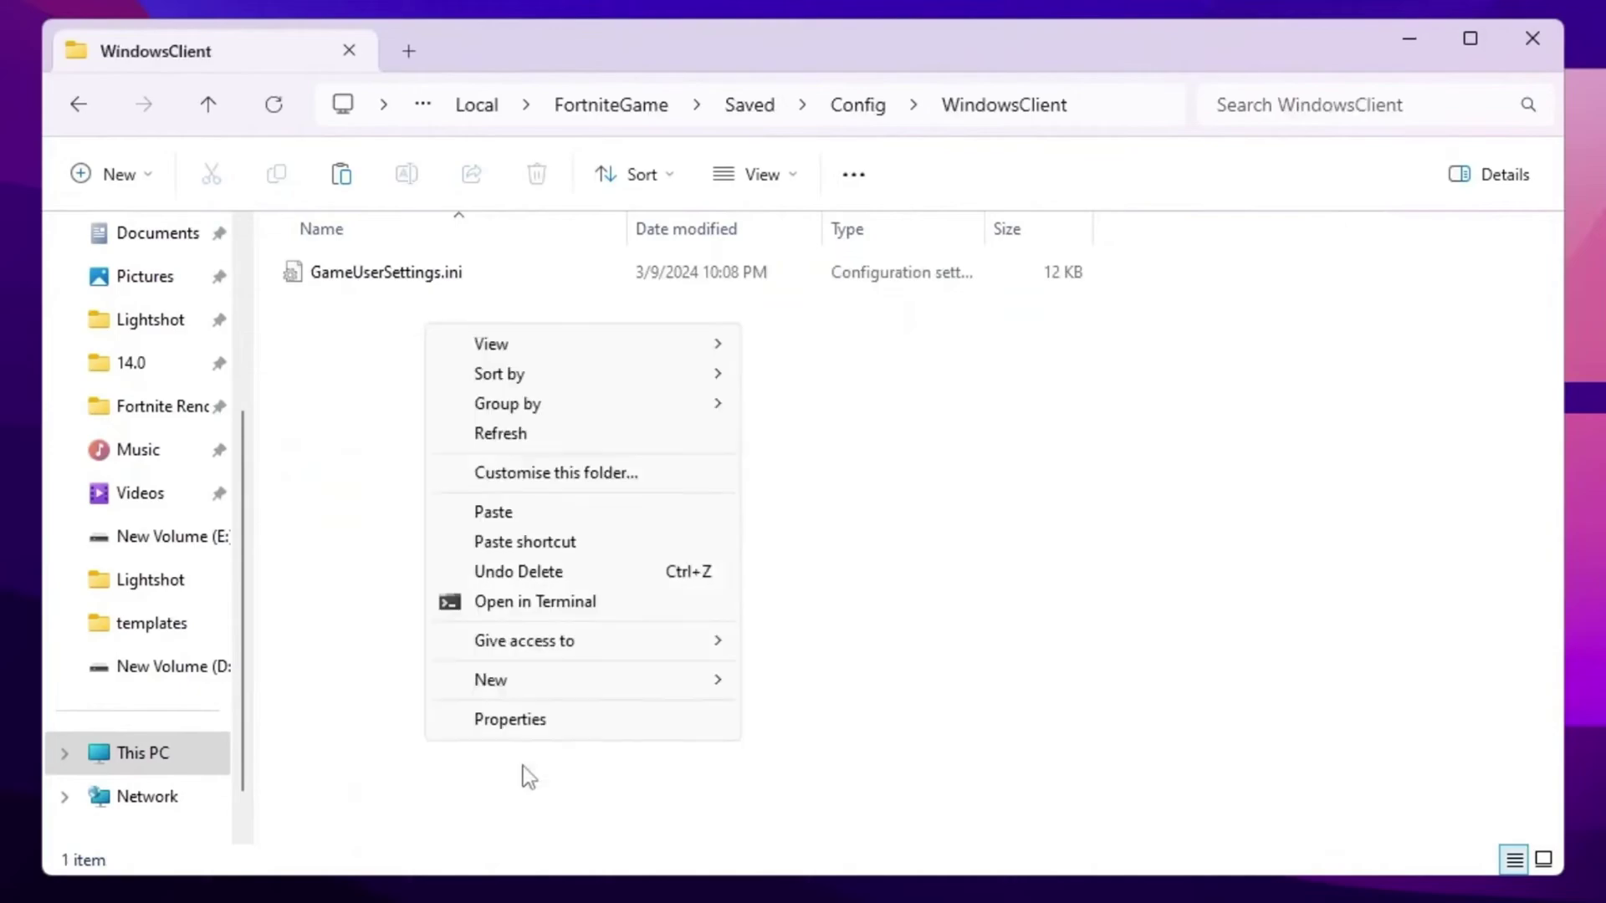
left_click(512, 512)
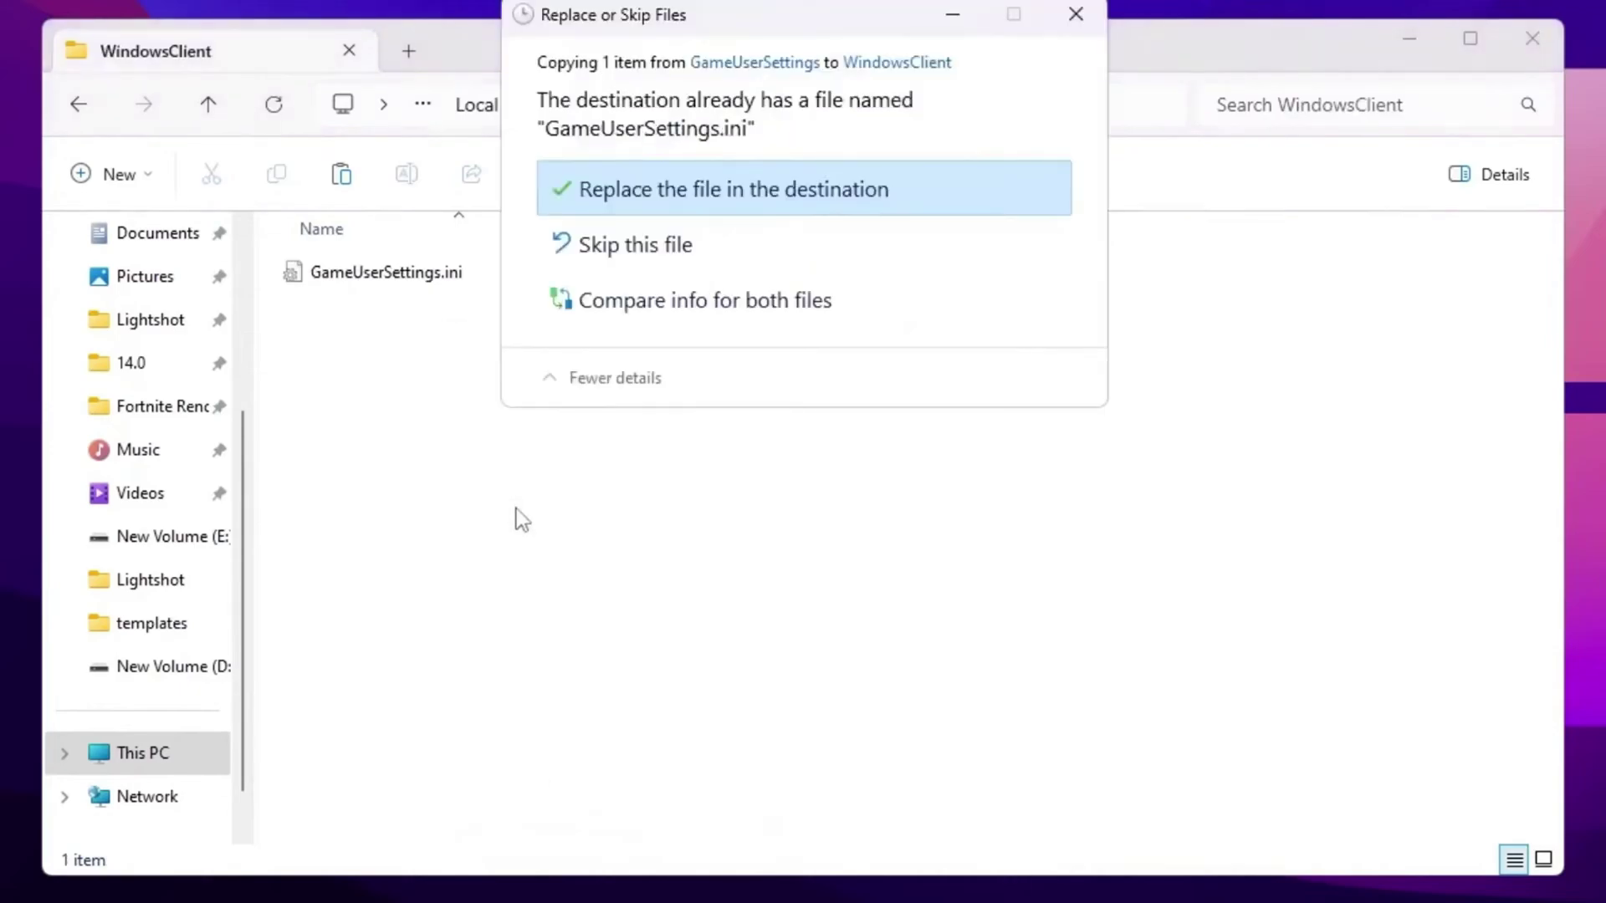
left_click(654, 199)
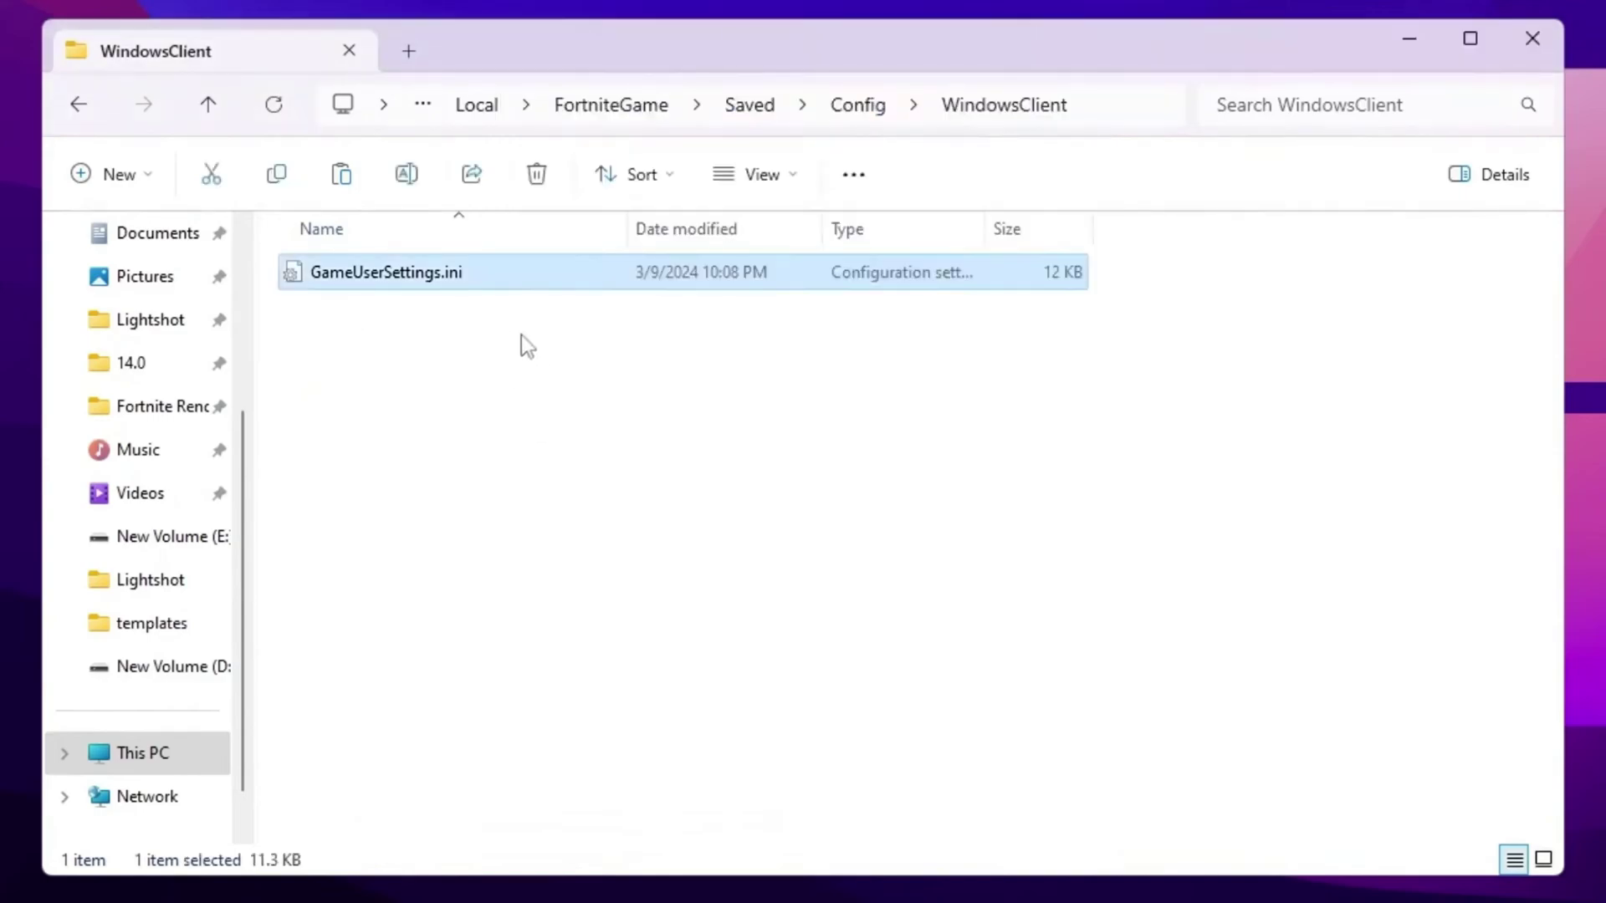
left_click(1533, 40)
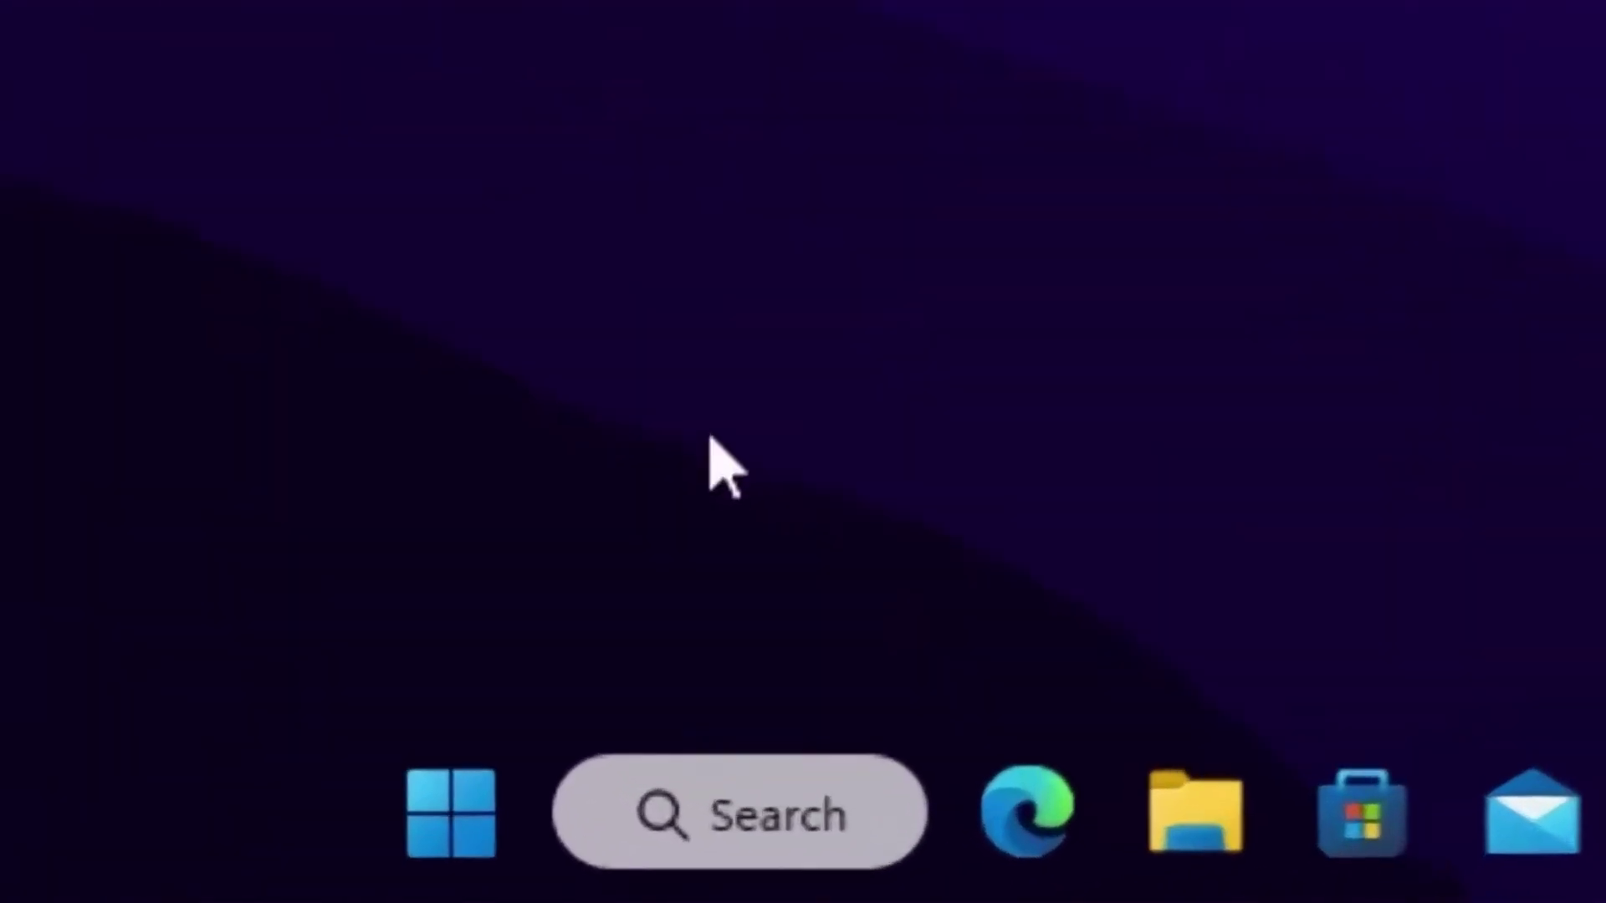
Search 'power' and open the power plan choices showing Bitsum Highest Performance
left_click(642, 889)
type("power")
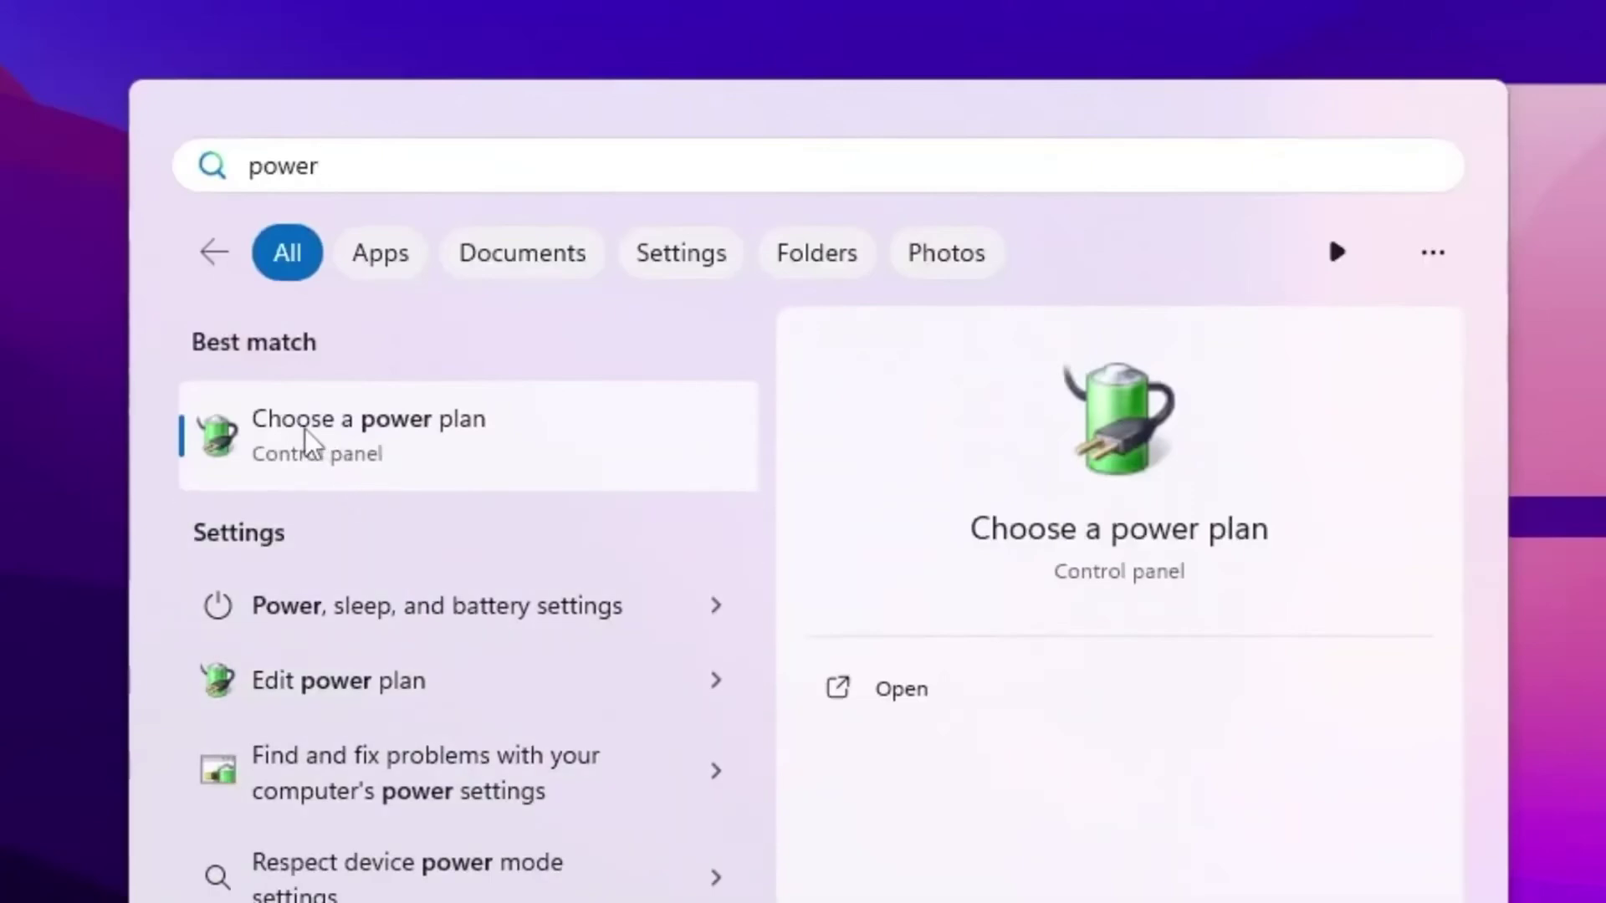
left_click(497, 423)
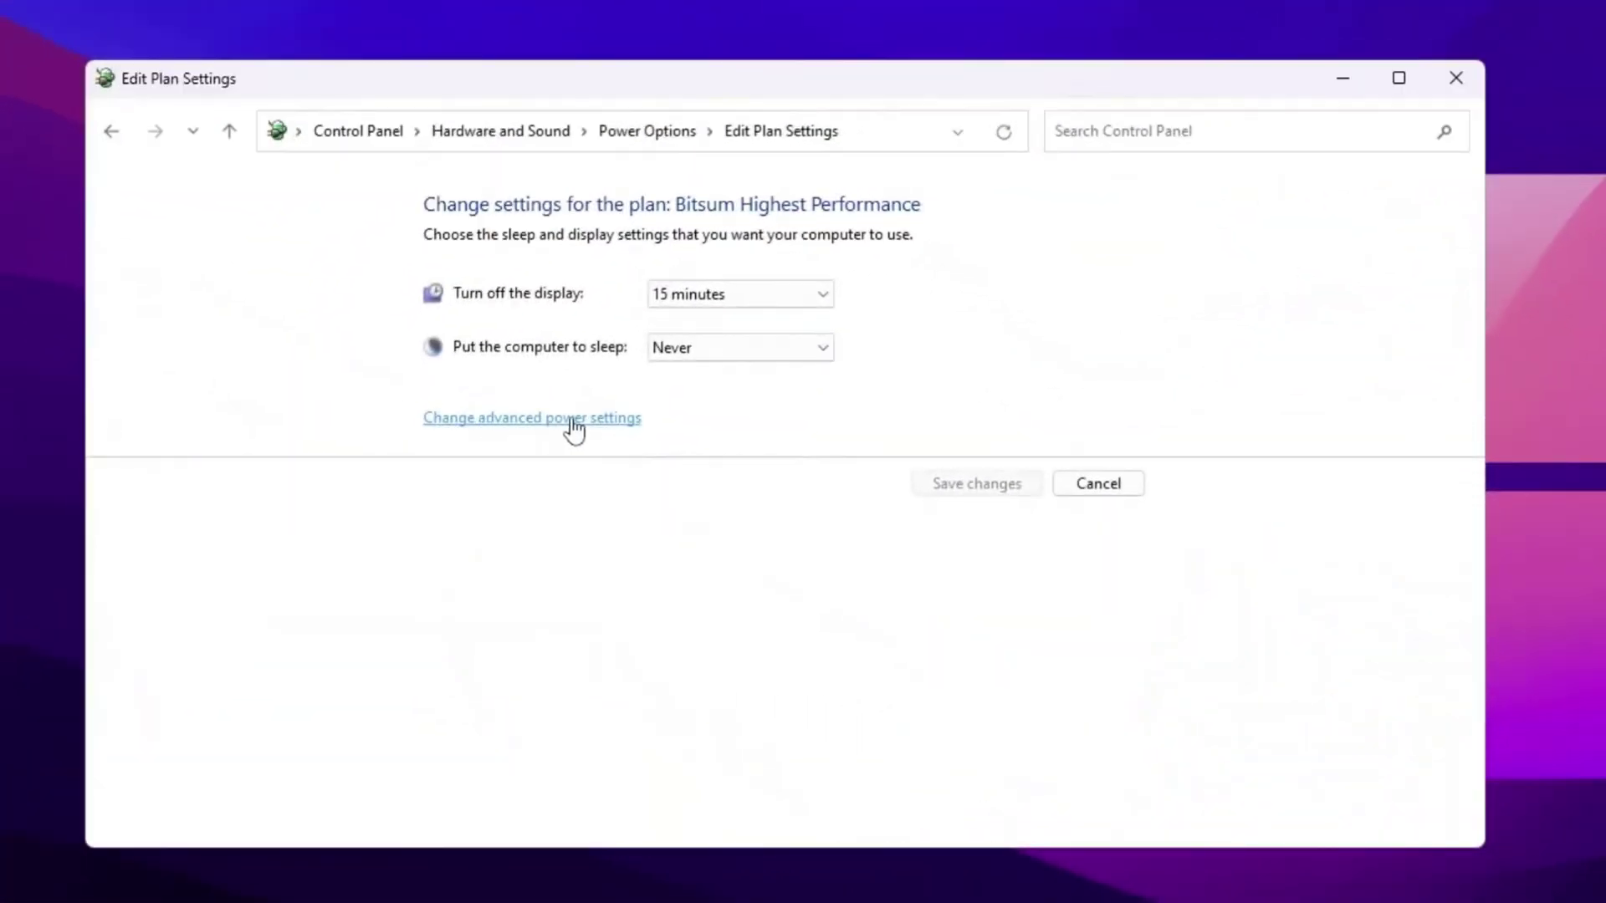
Confirm Bitsum's minimum and maximum processor state are 100%, accept, and close the plan settings
left_click(574, 423)
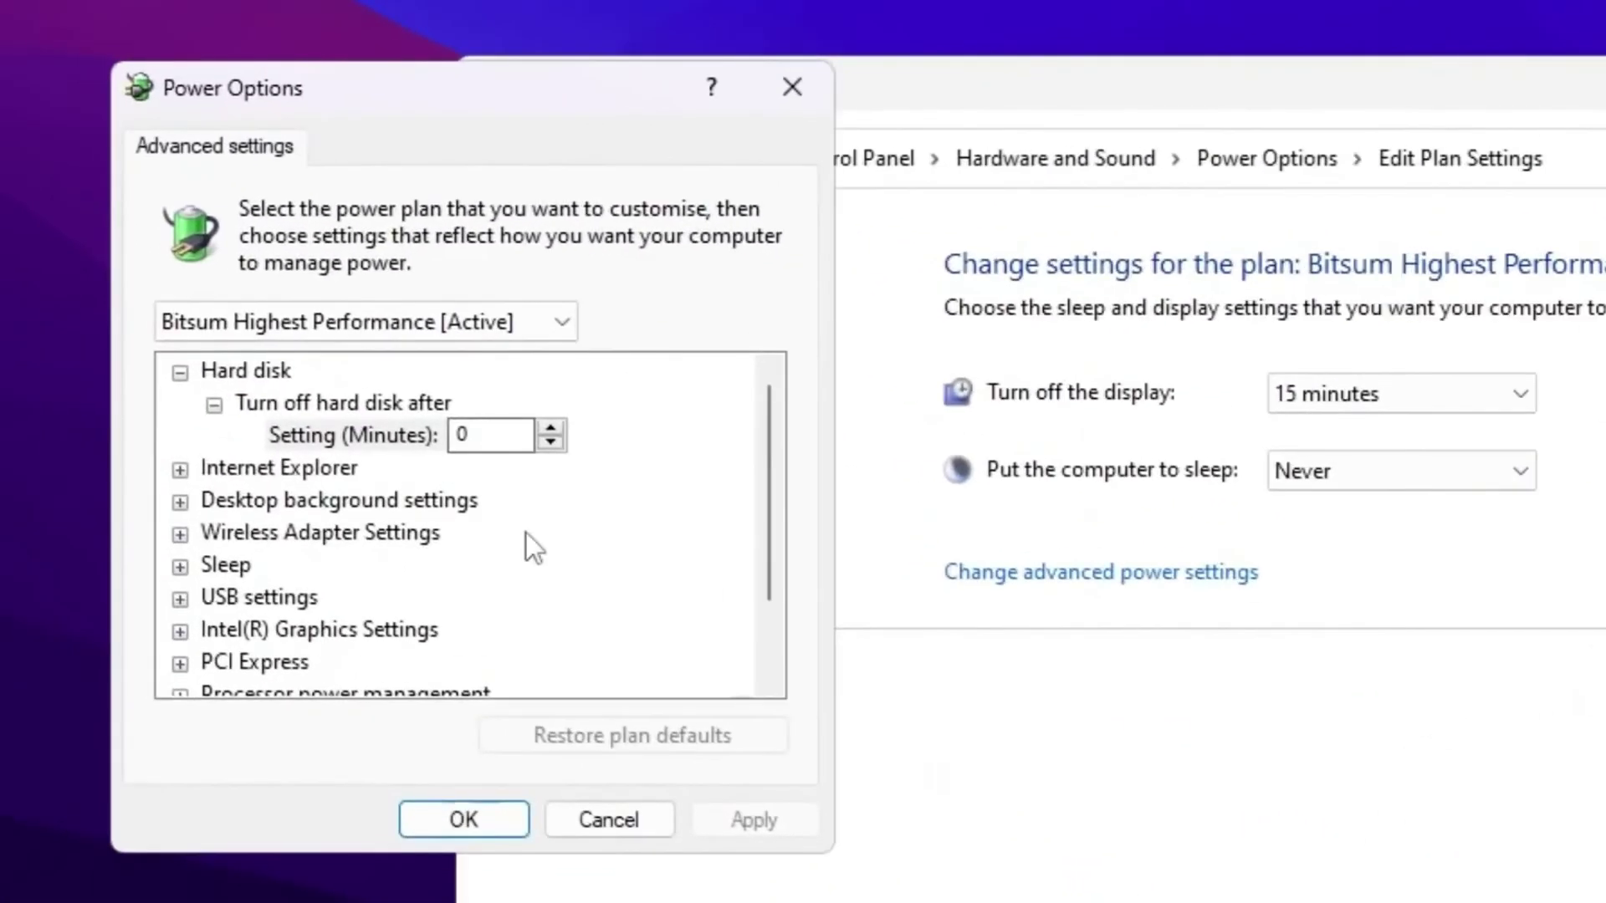
scroll(135, 410, "down", 1)
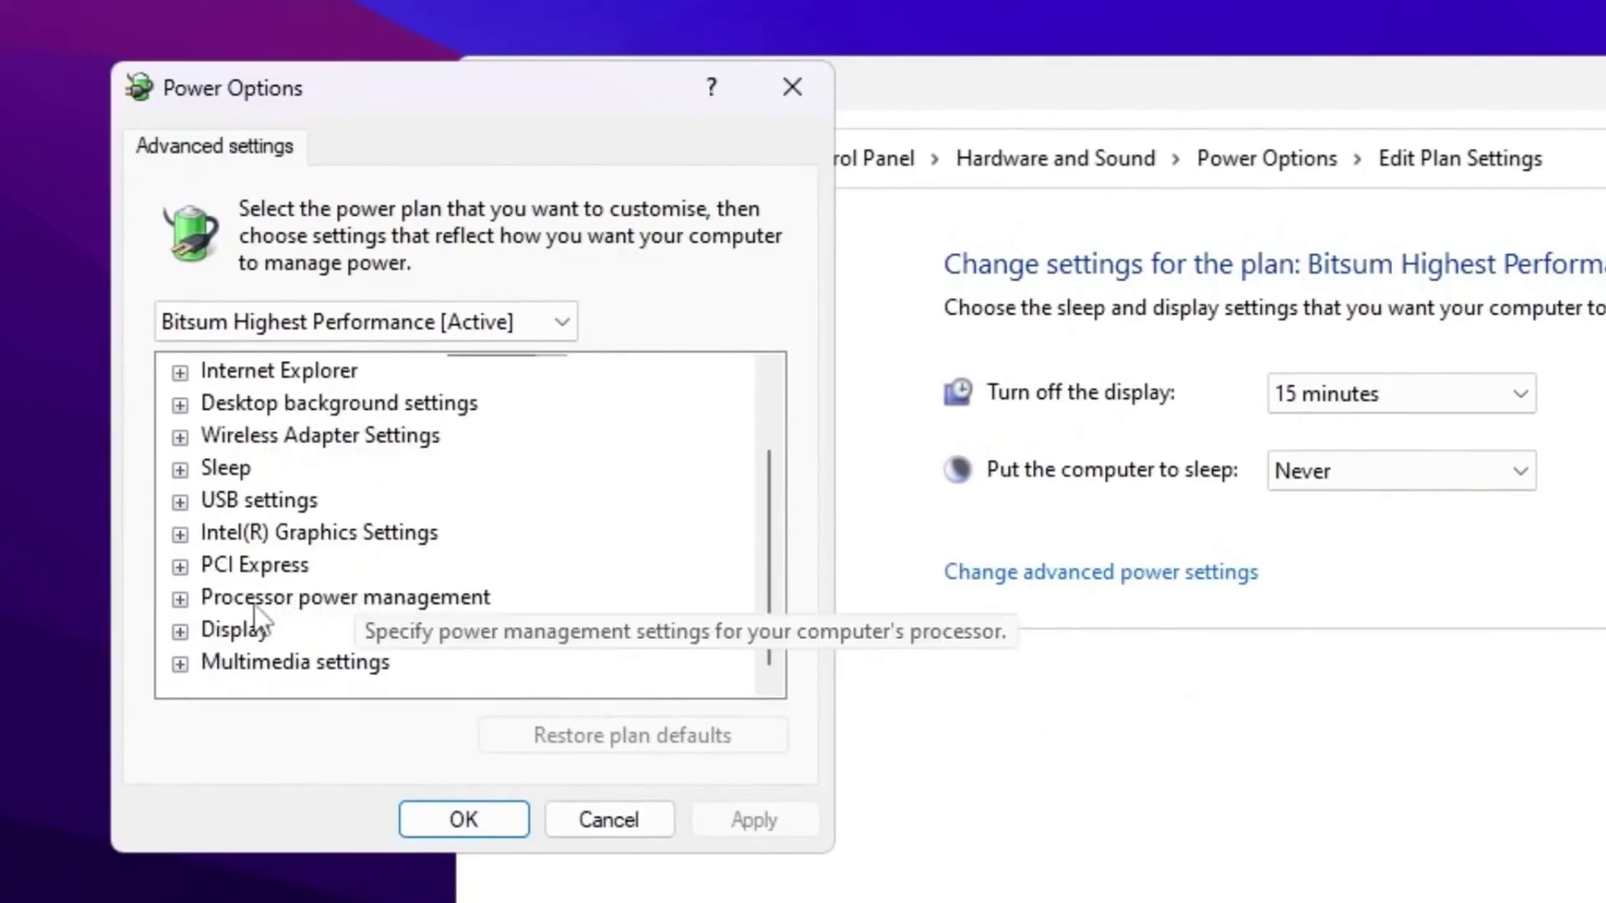
left_click(179, 601)
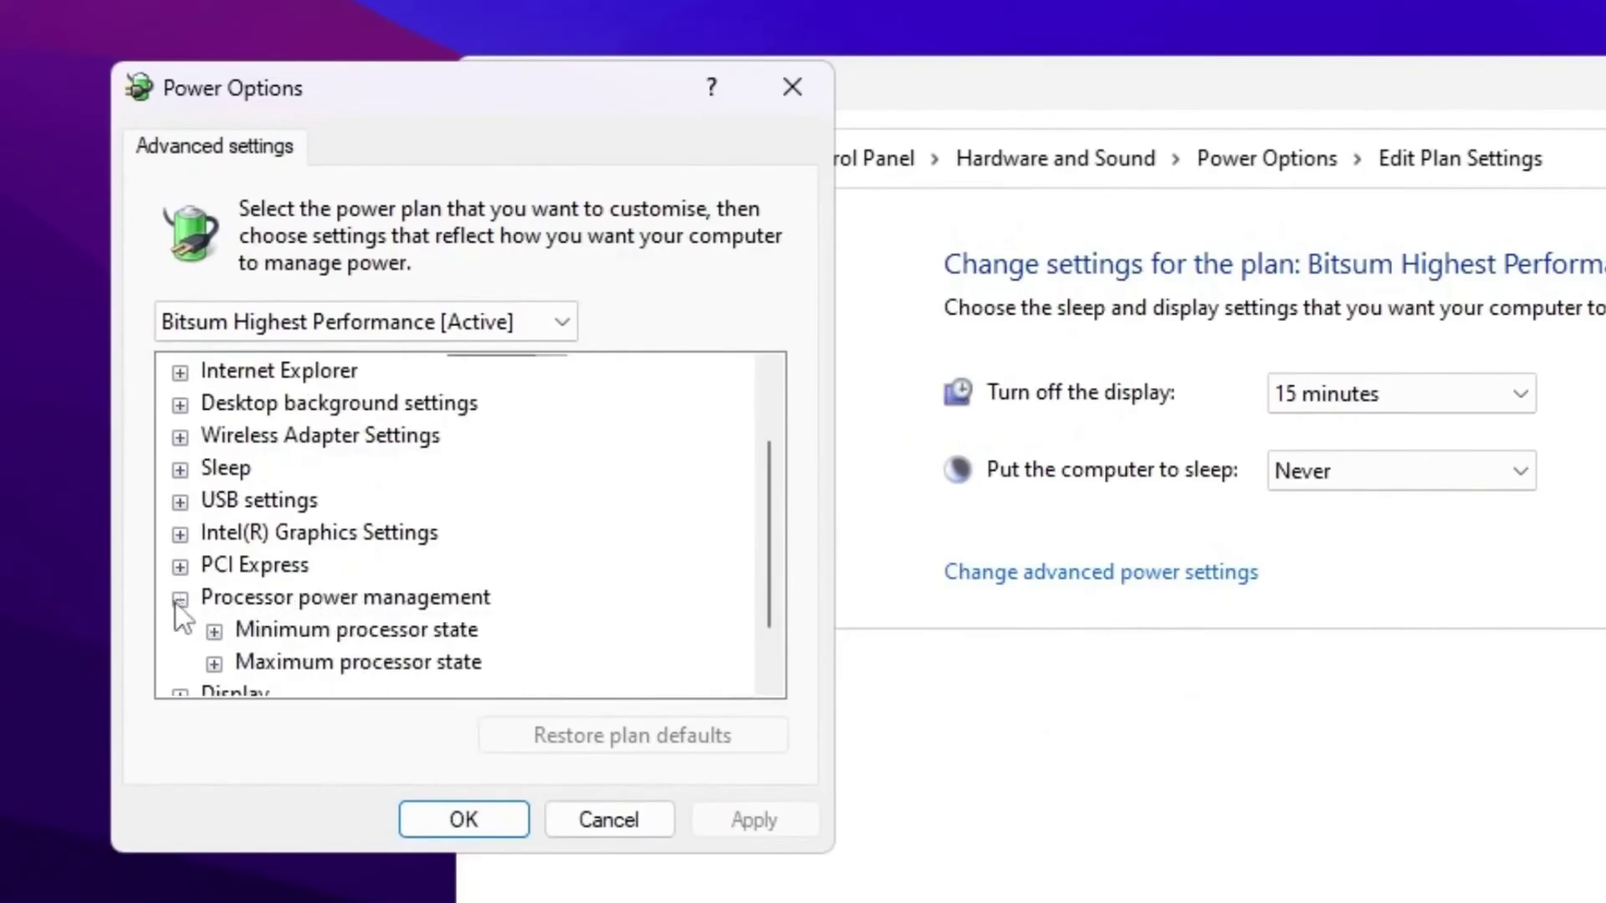
left_click(215, 632)
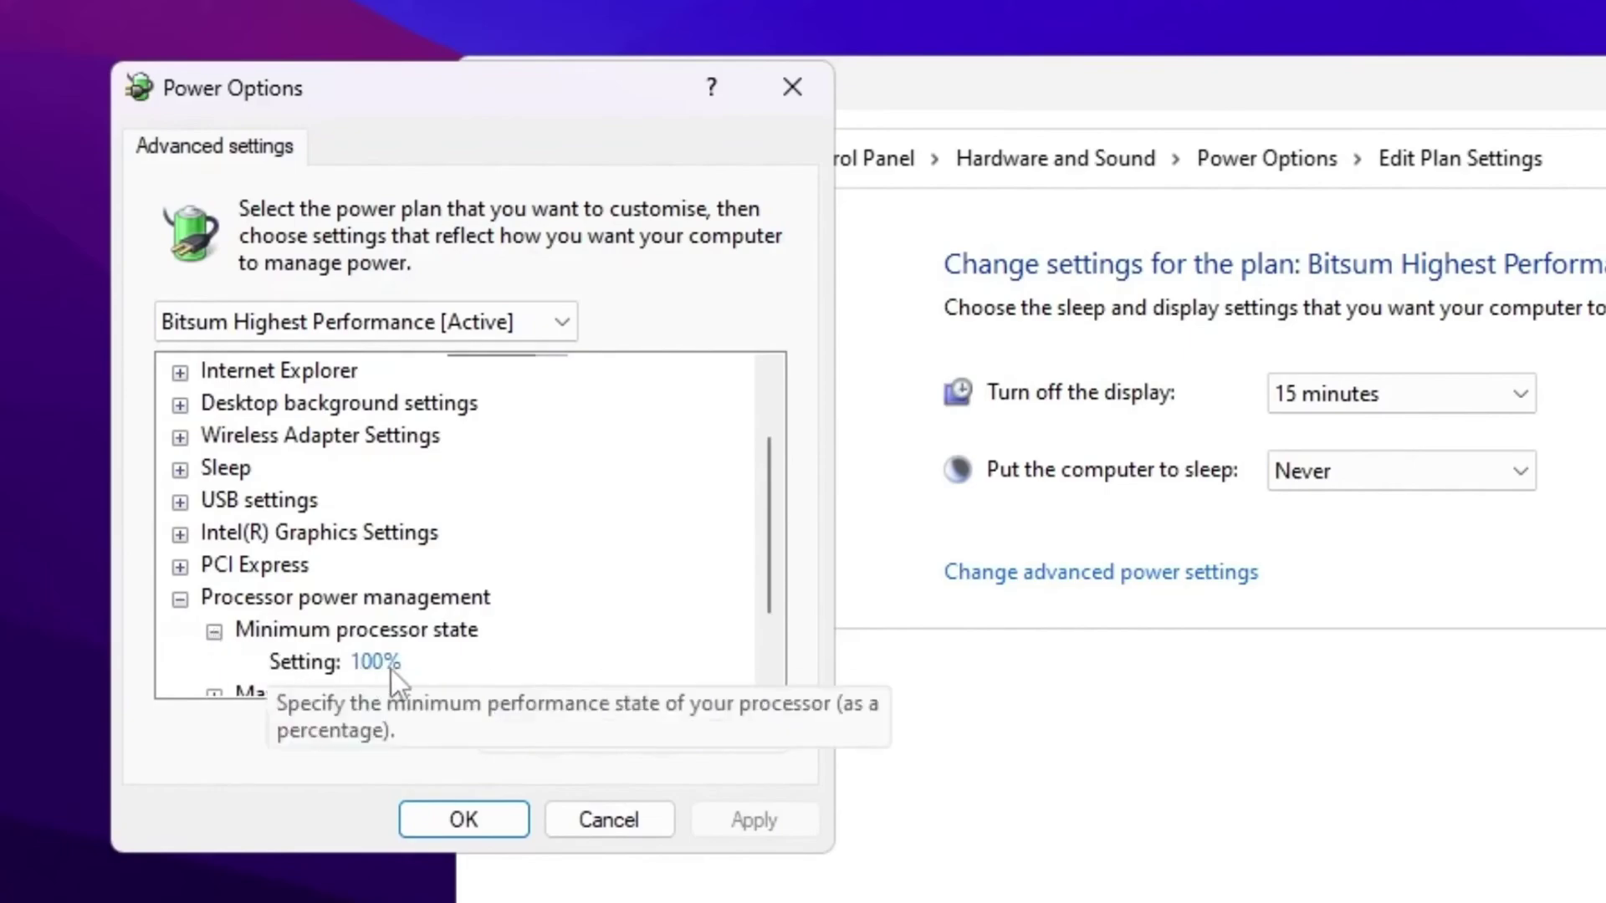
scroll(385, 650, "down", 1)
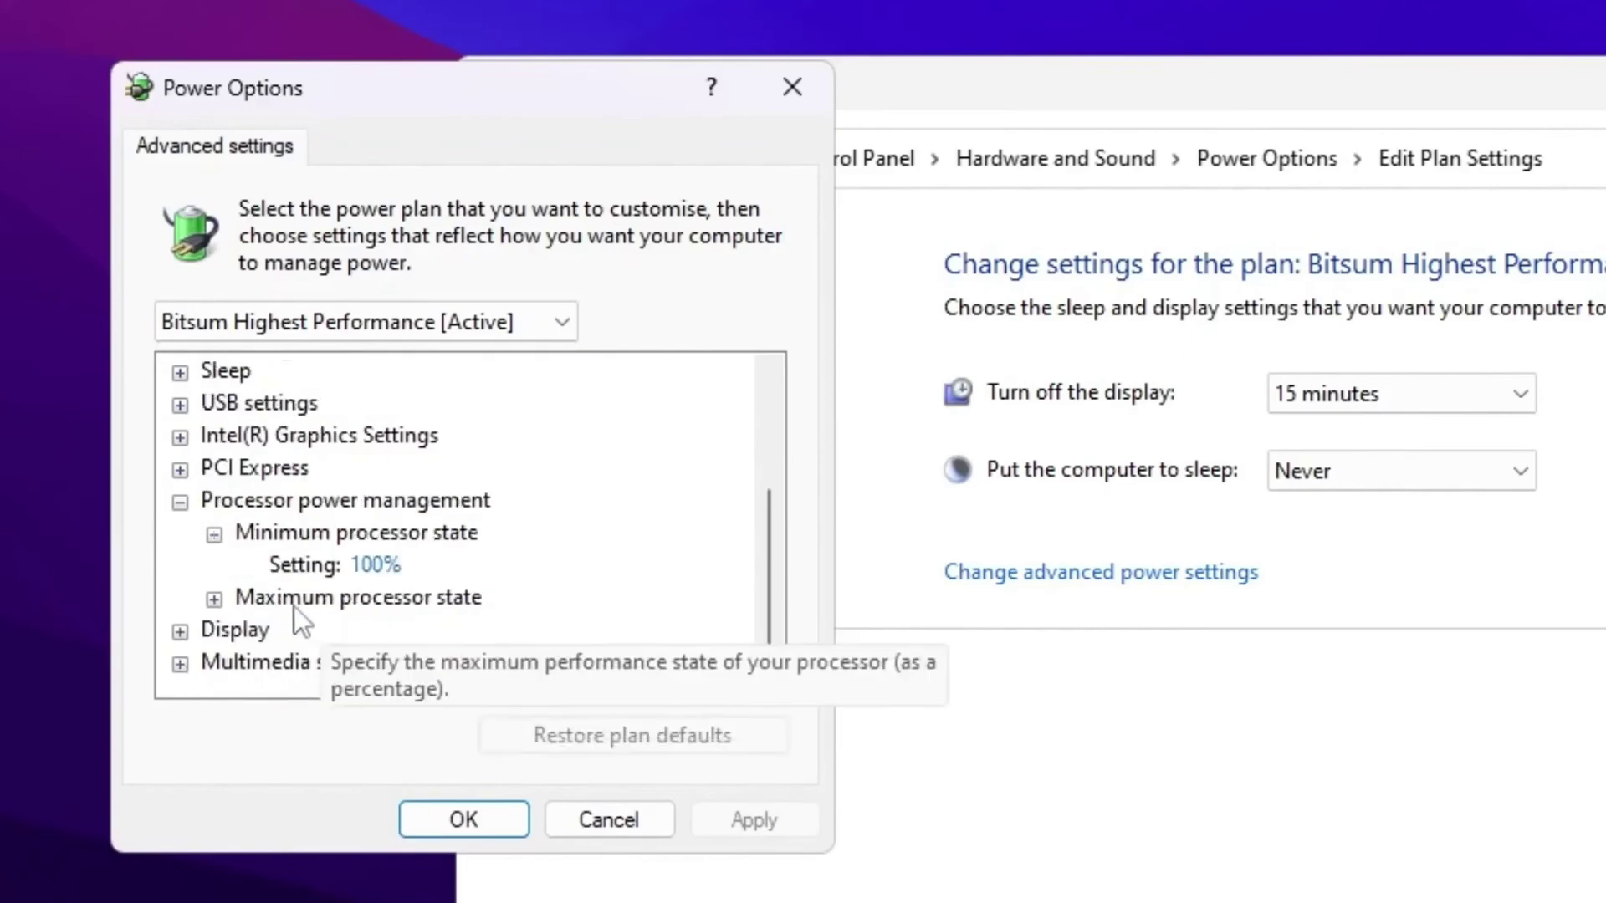
left_click(214, 601)
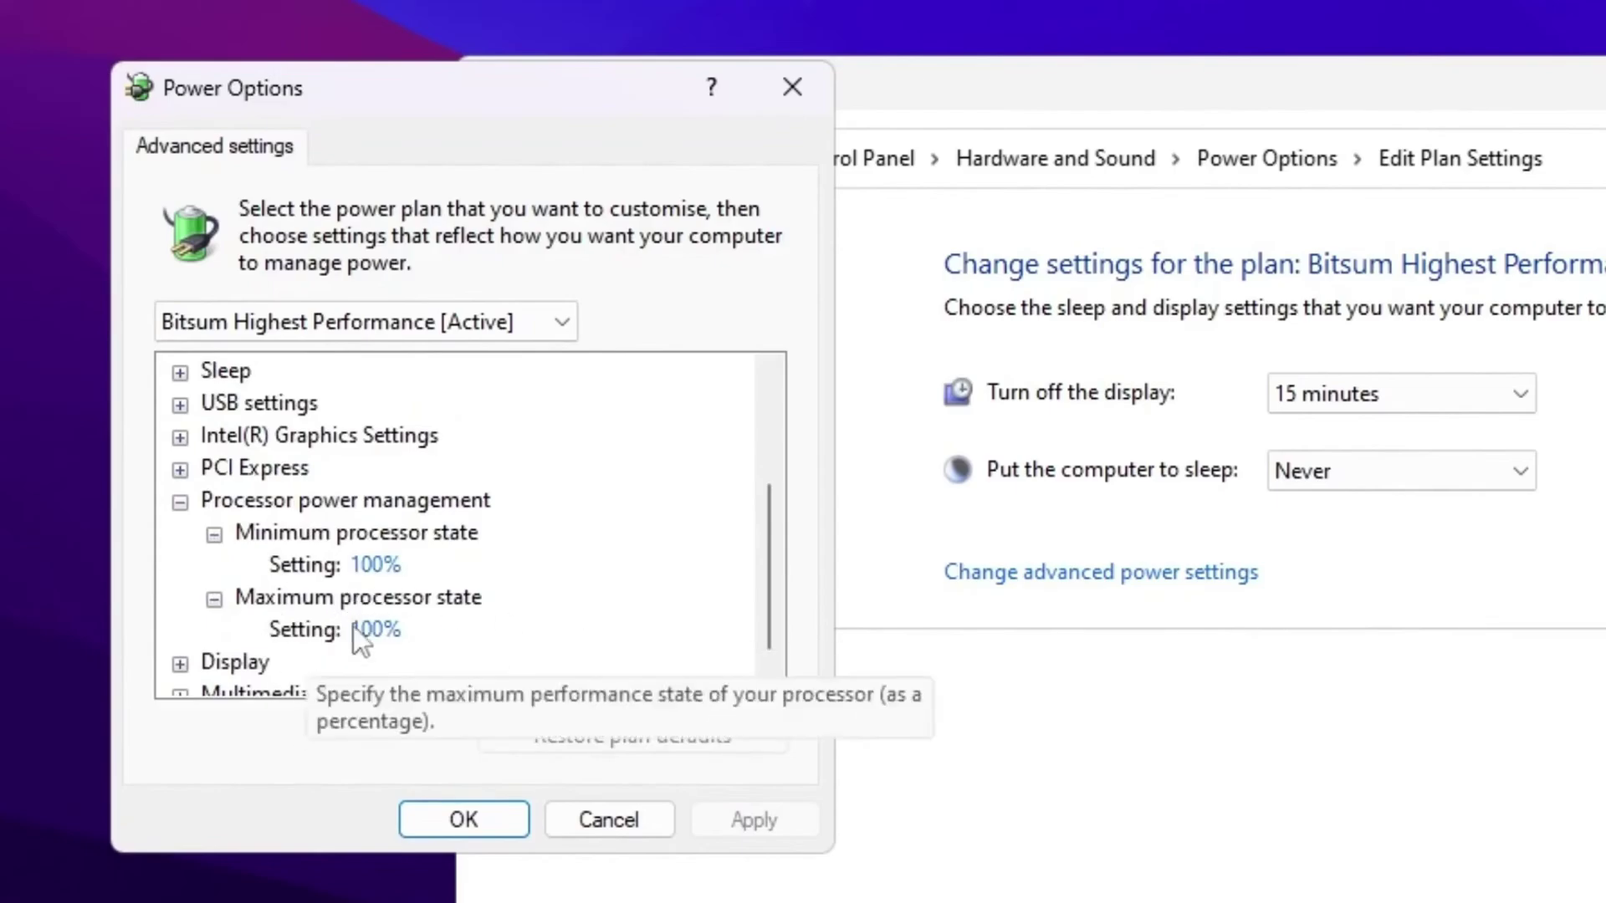
left_click(488, 826)
left_click(1454, 79)
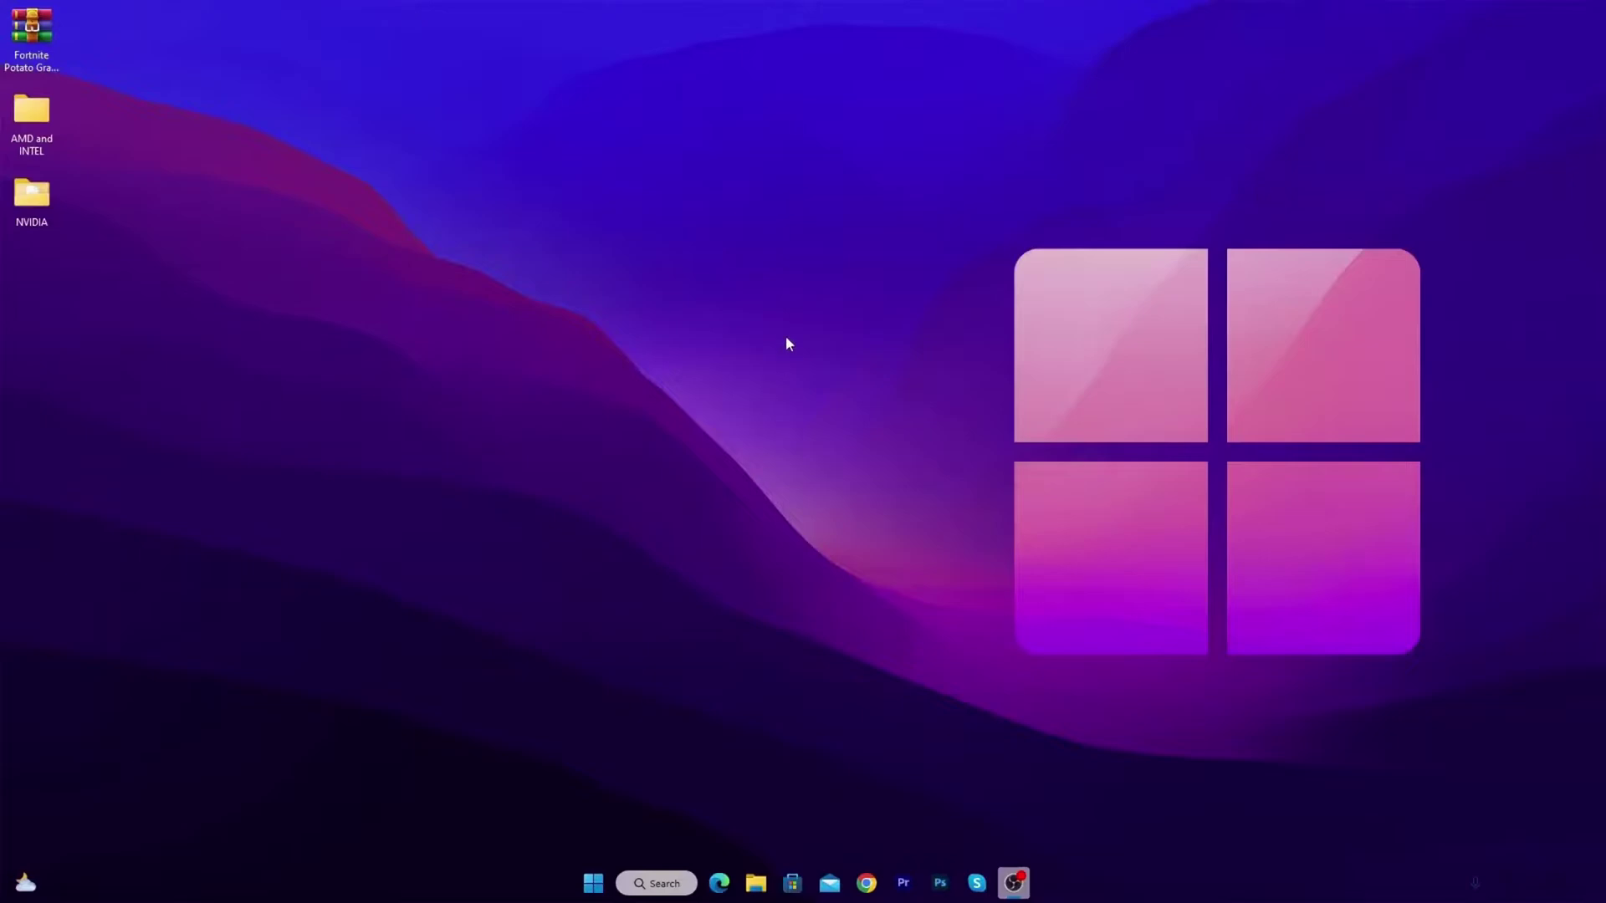
Run gpedit.msc and open App Privacy's 'Let Windows apps run in the background' policy
key("super+r")
left_click_drag(211, 694, 846, 321)
type("gpedit.msc")
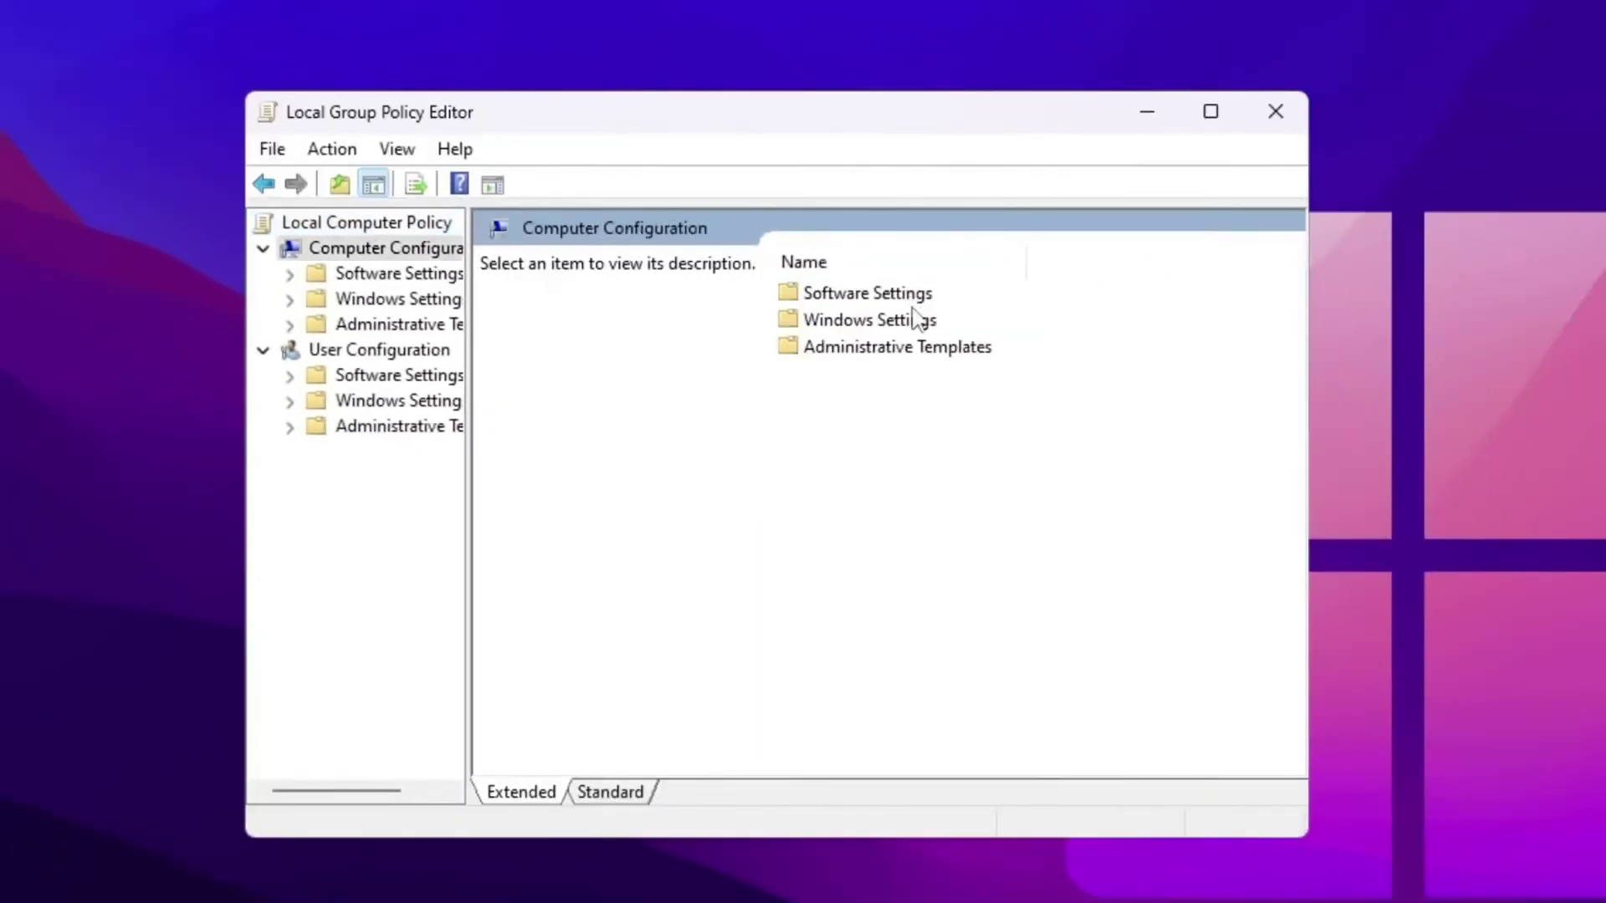
double_click(860, 350)
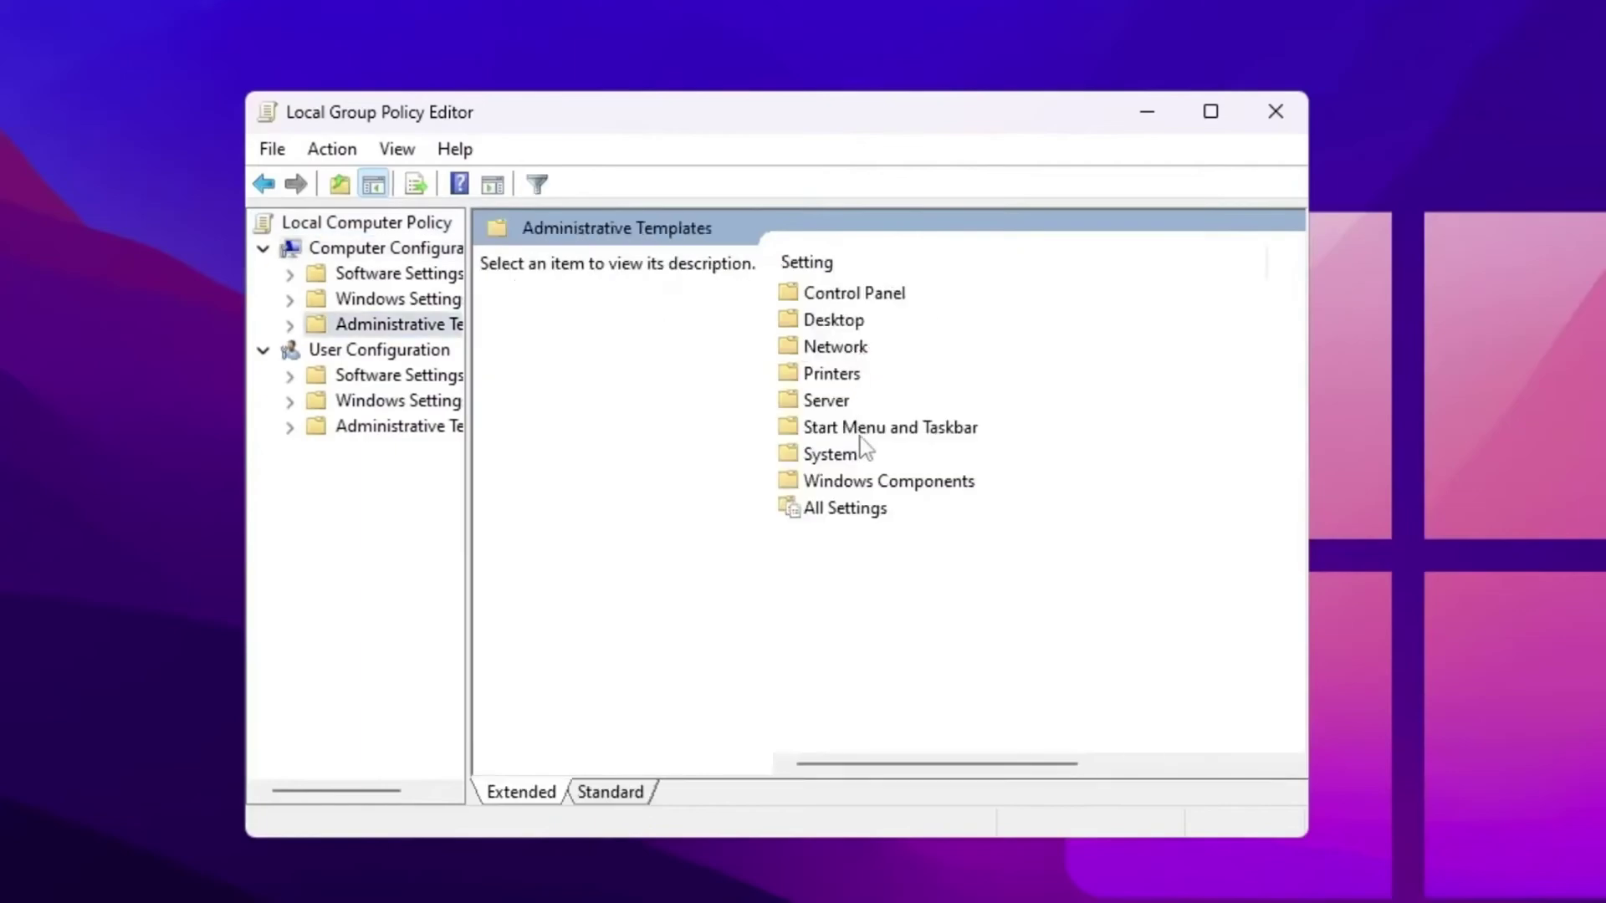
double_click(865, 481)
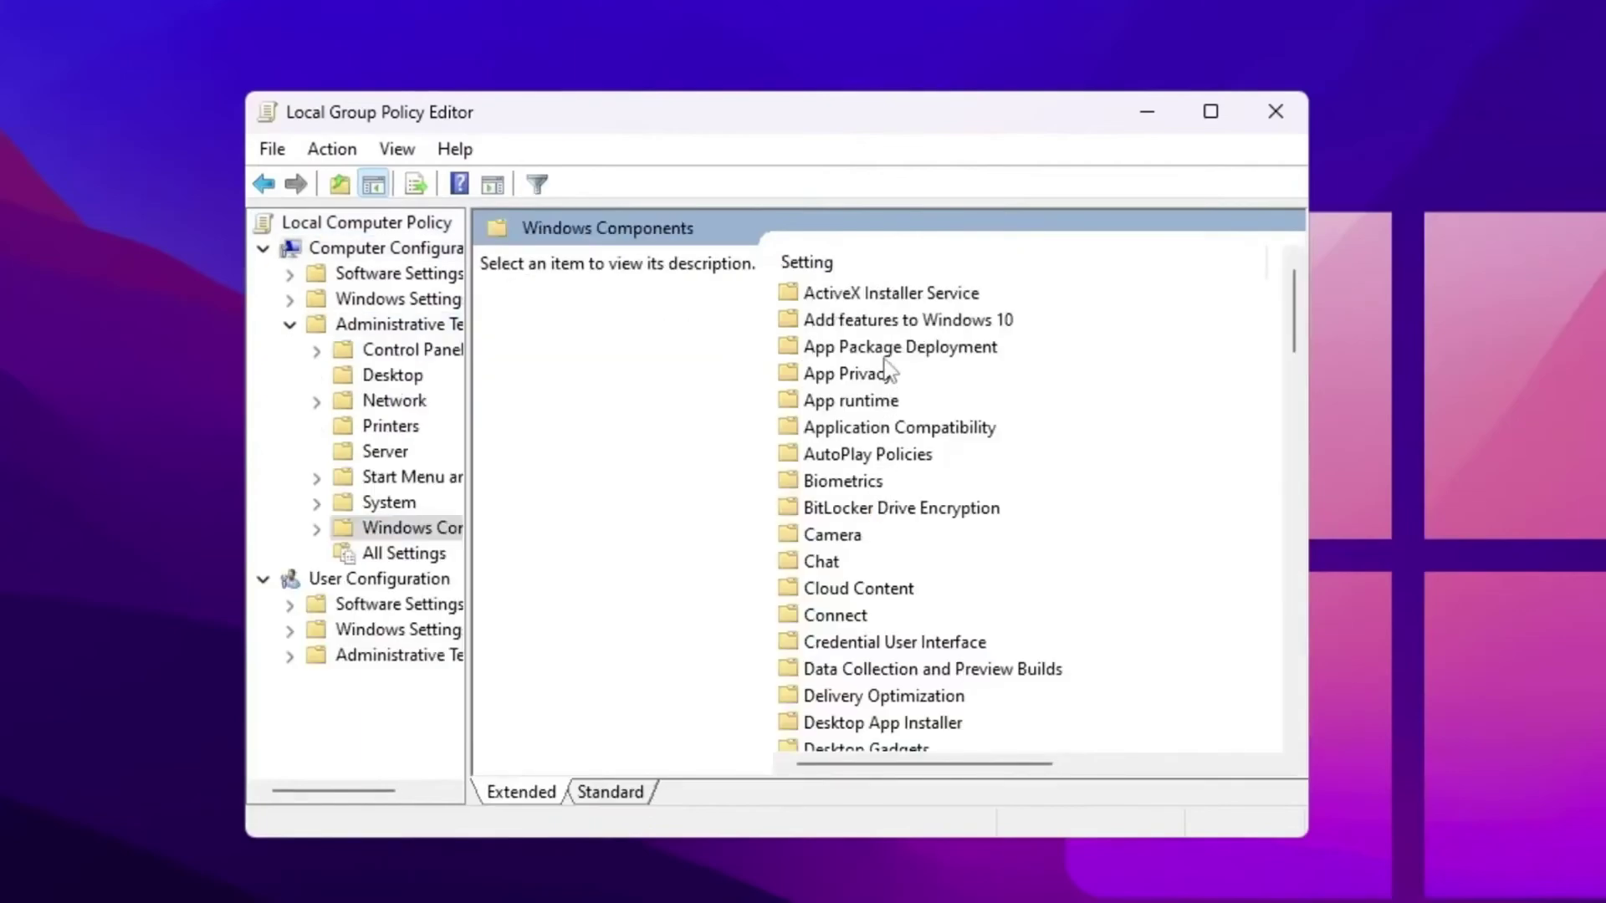
double_click(859, 376)
scroll(859, 380, "down", 3)
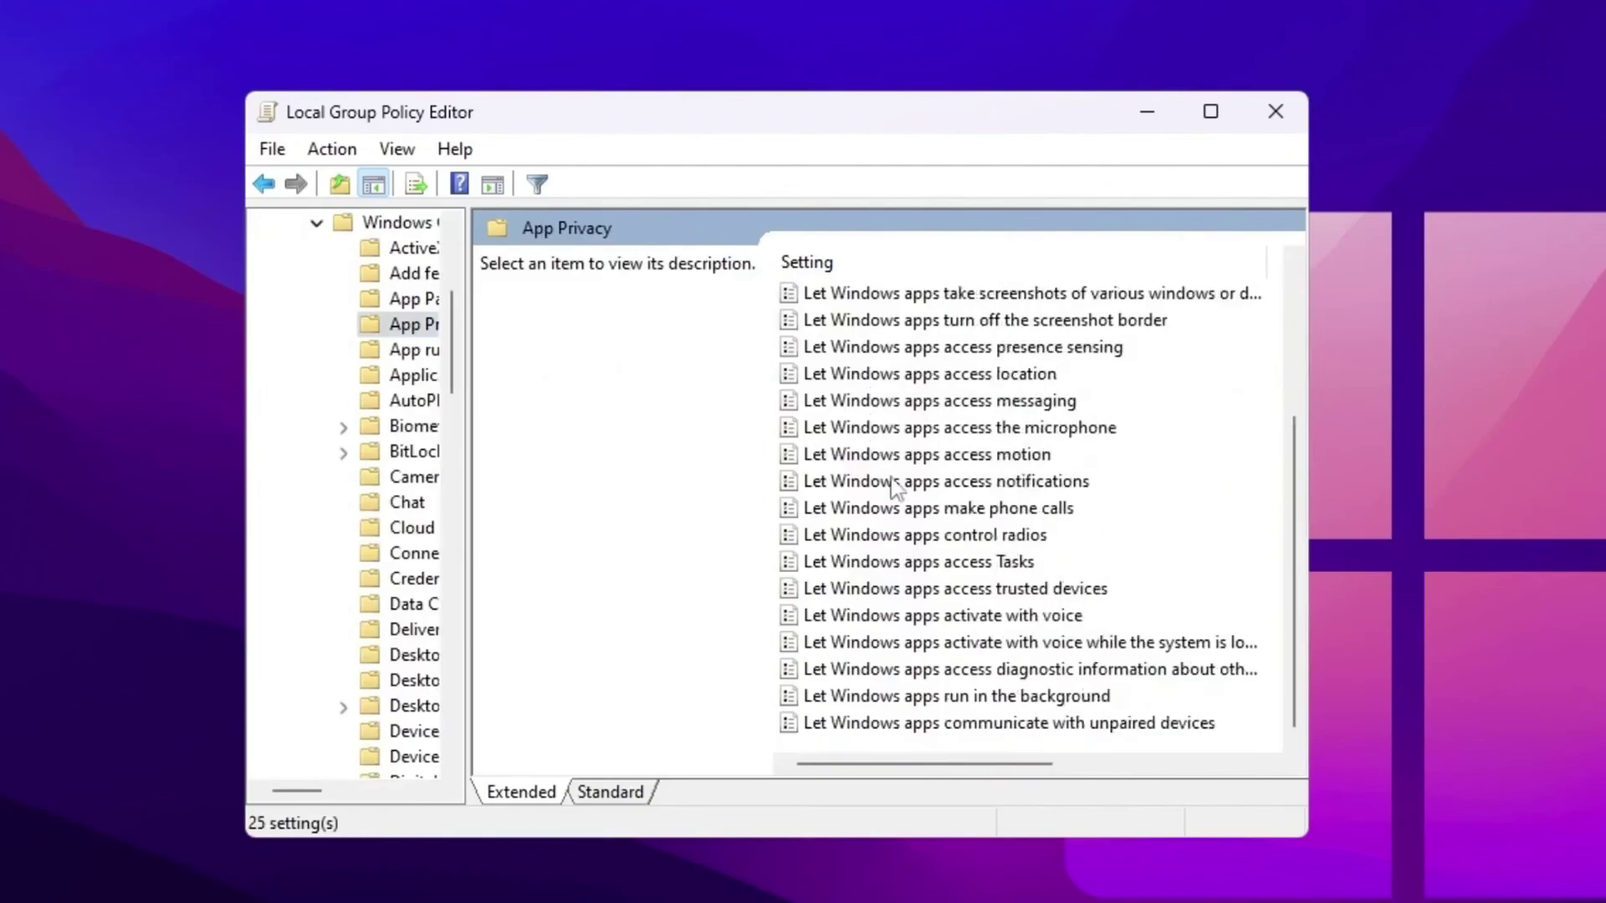
double_click(846, 699)
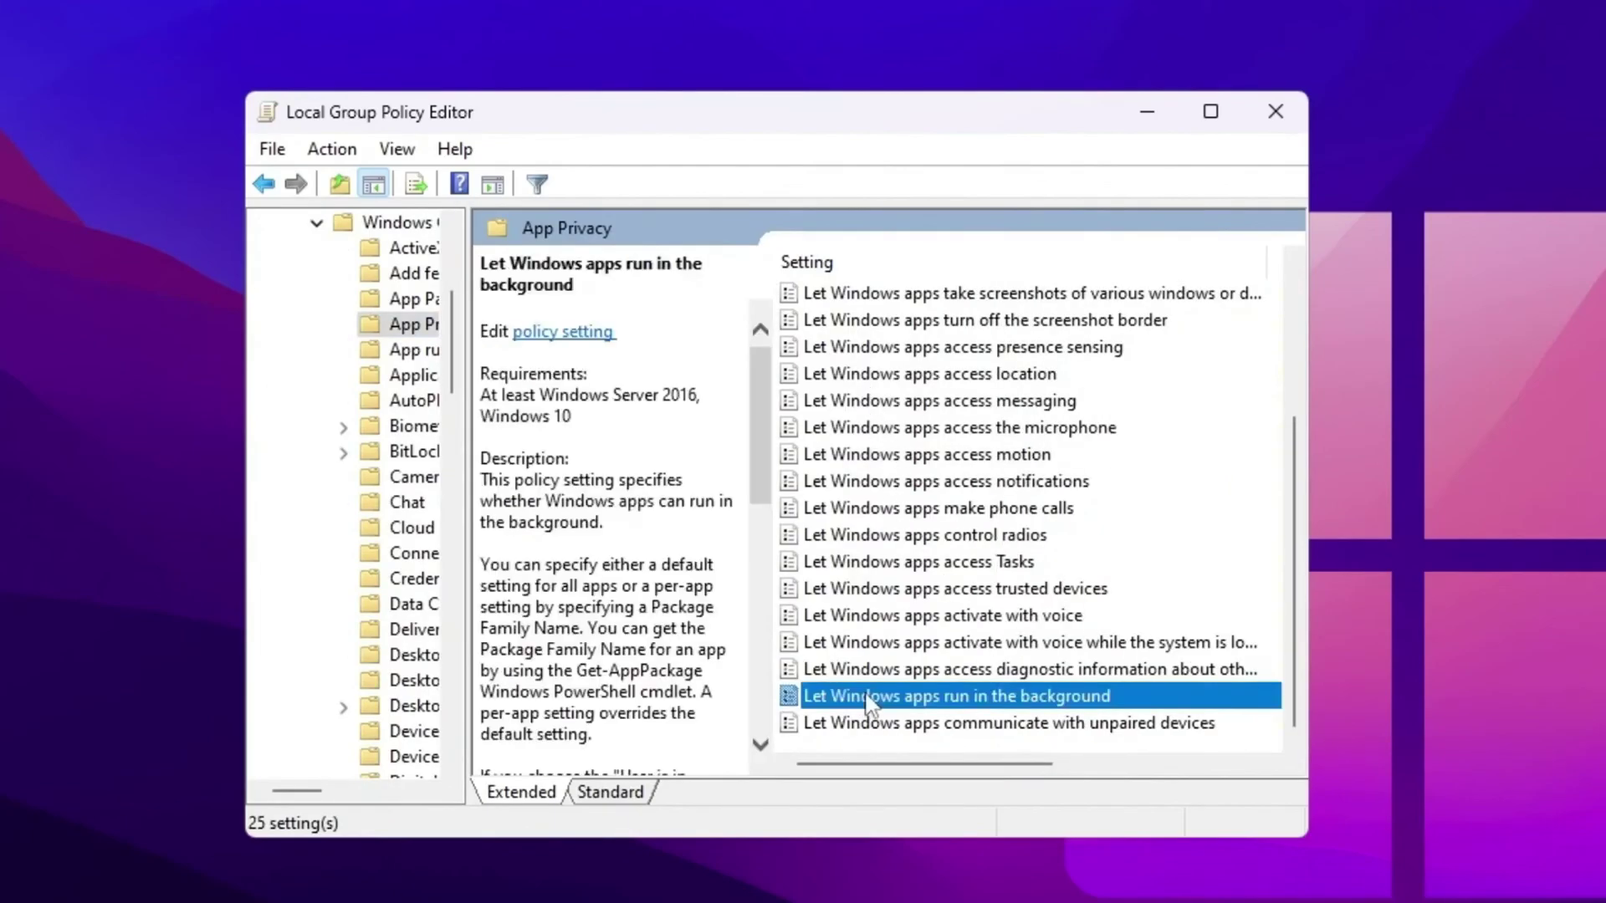
Set the default for all apps to Force Deny, save the policy, and close the editor
left_click_drag(4, 0, 827, 25)
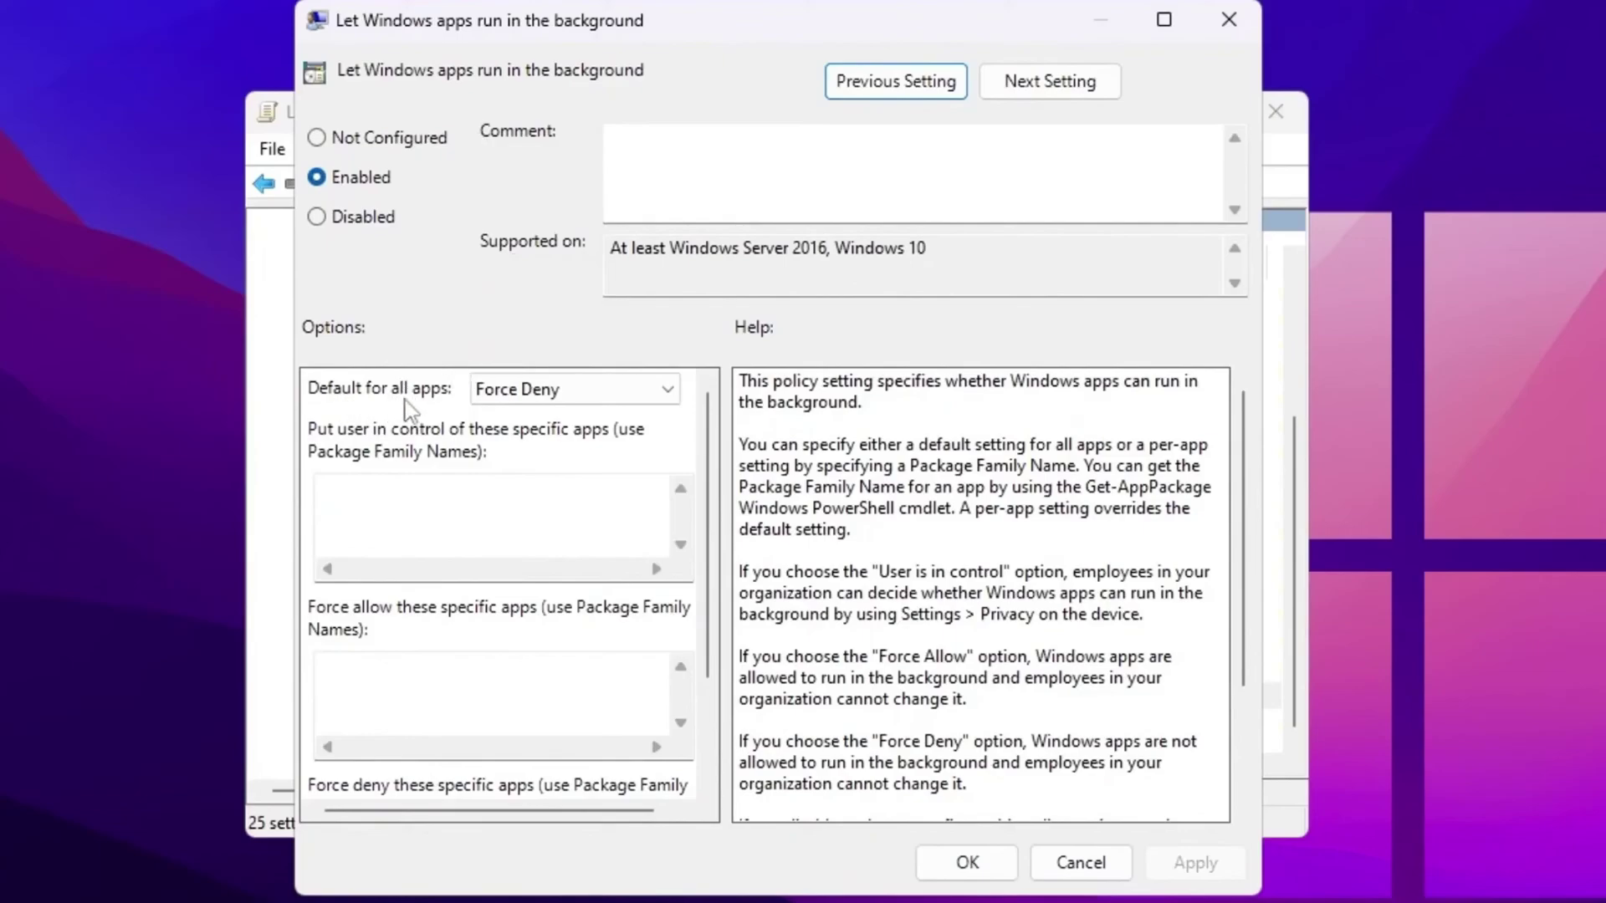
left_click(519, 410)
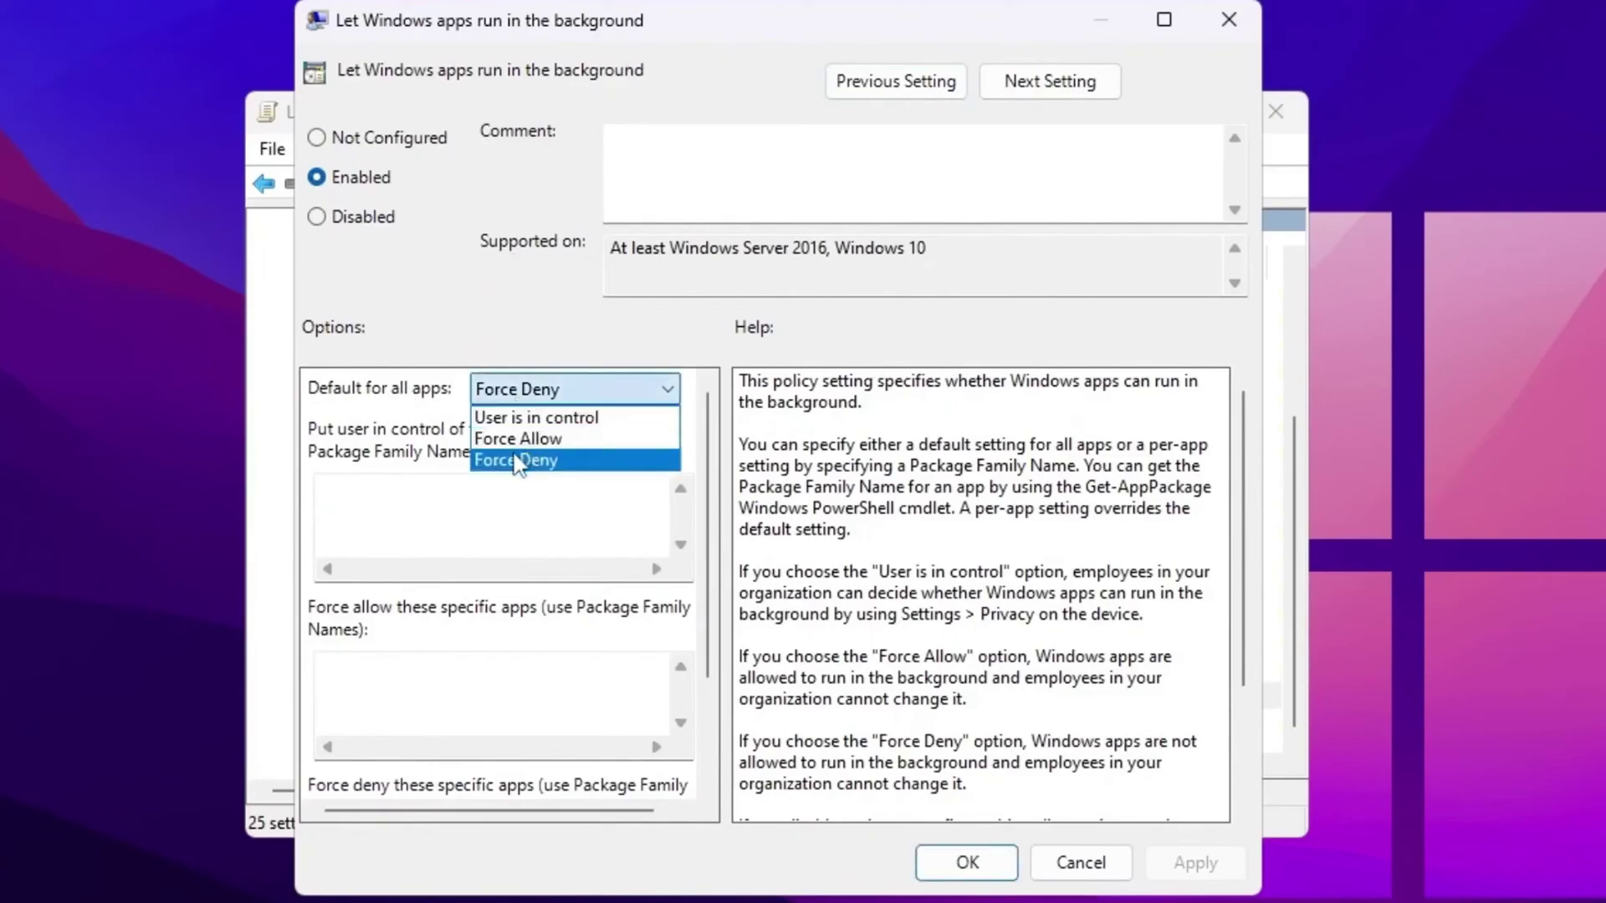
left_click(522, 459)
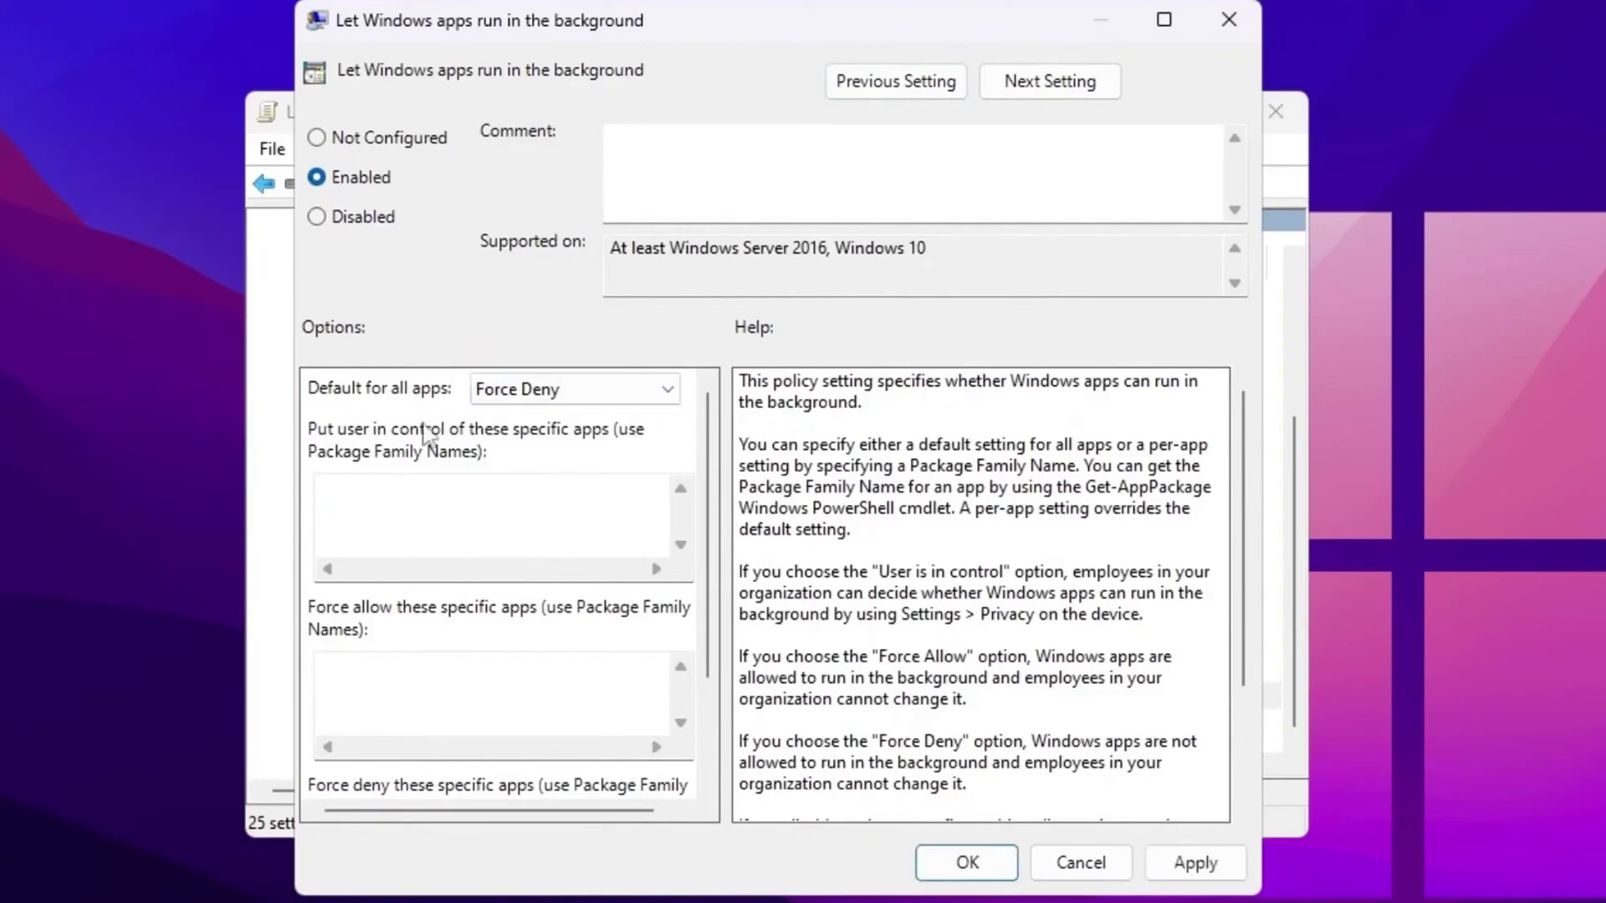
left_click(968, 863)
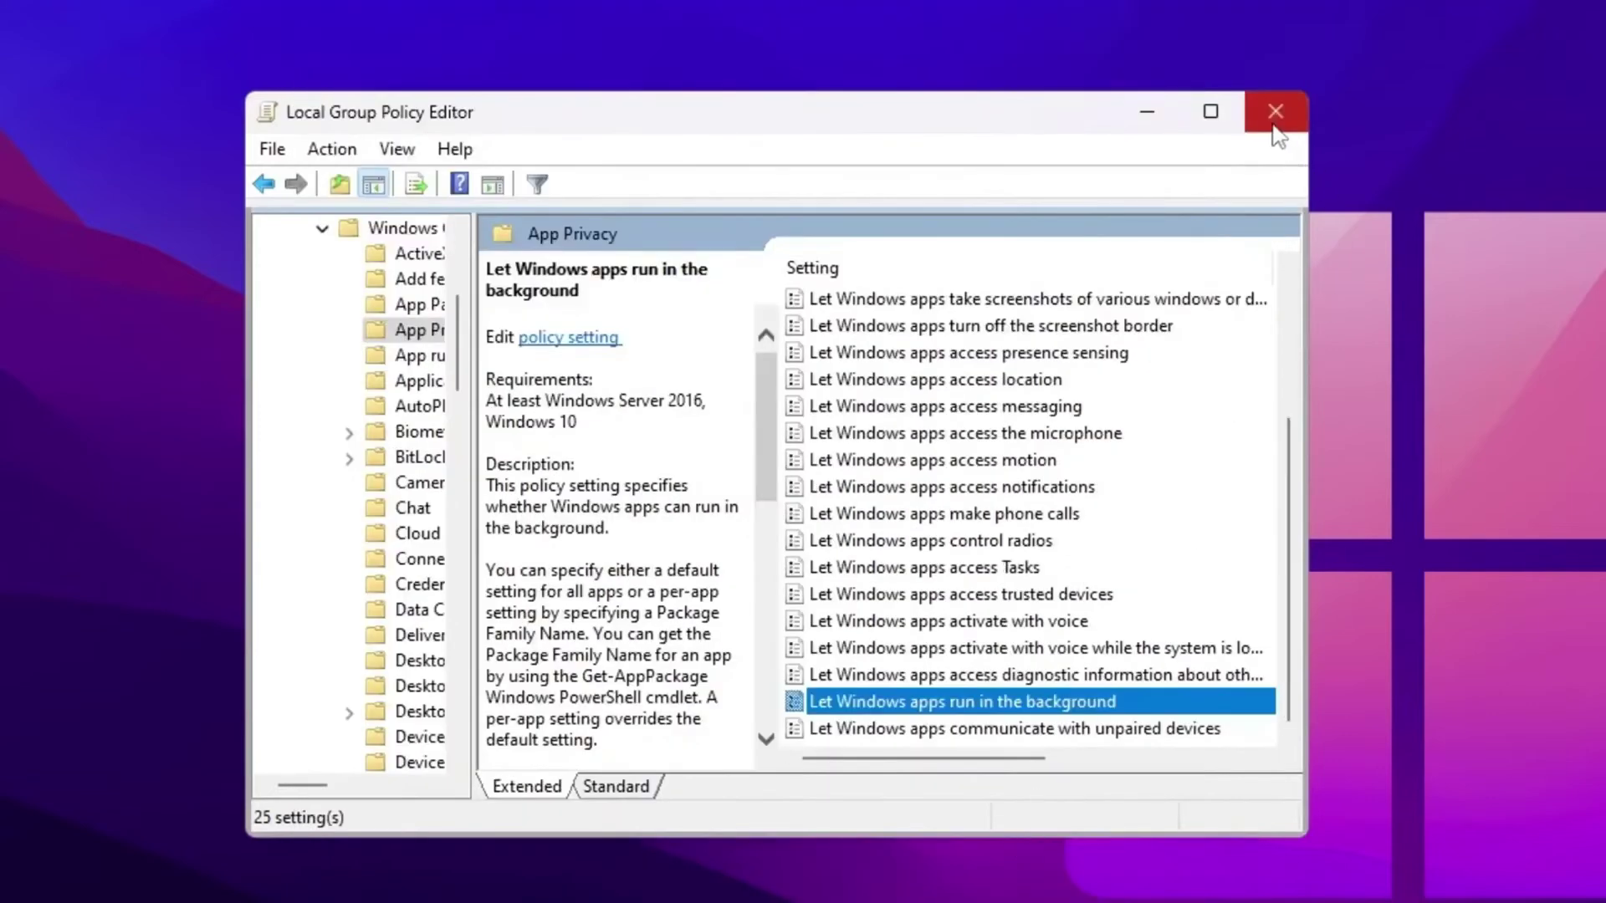
left_click(1275, 125)
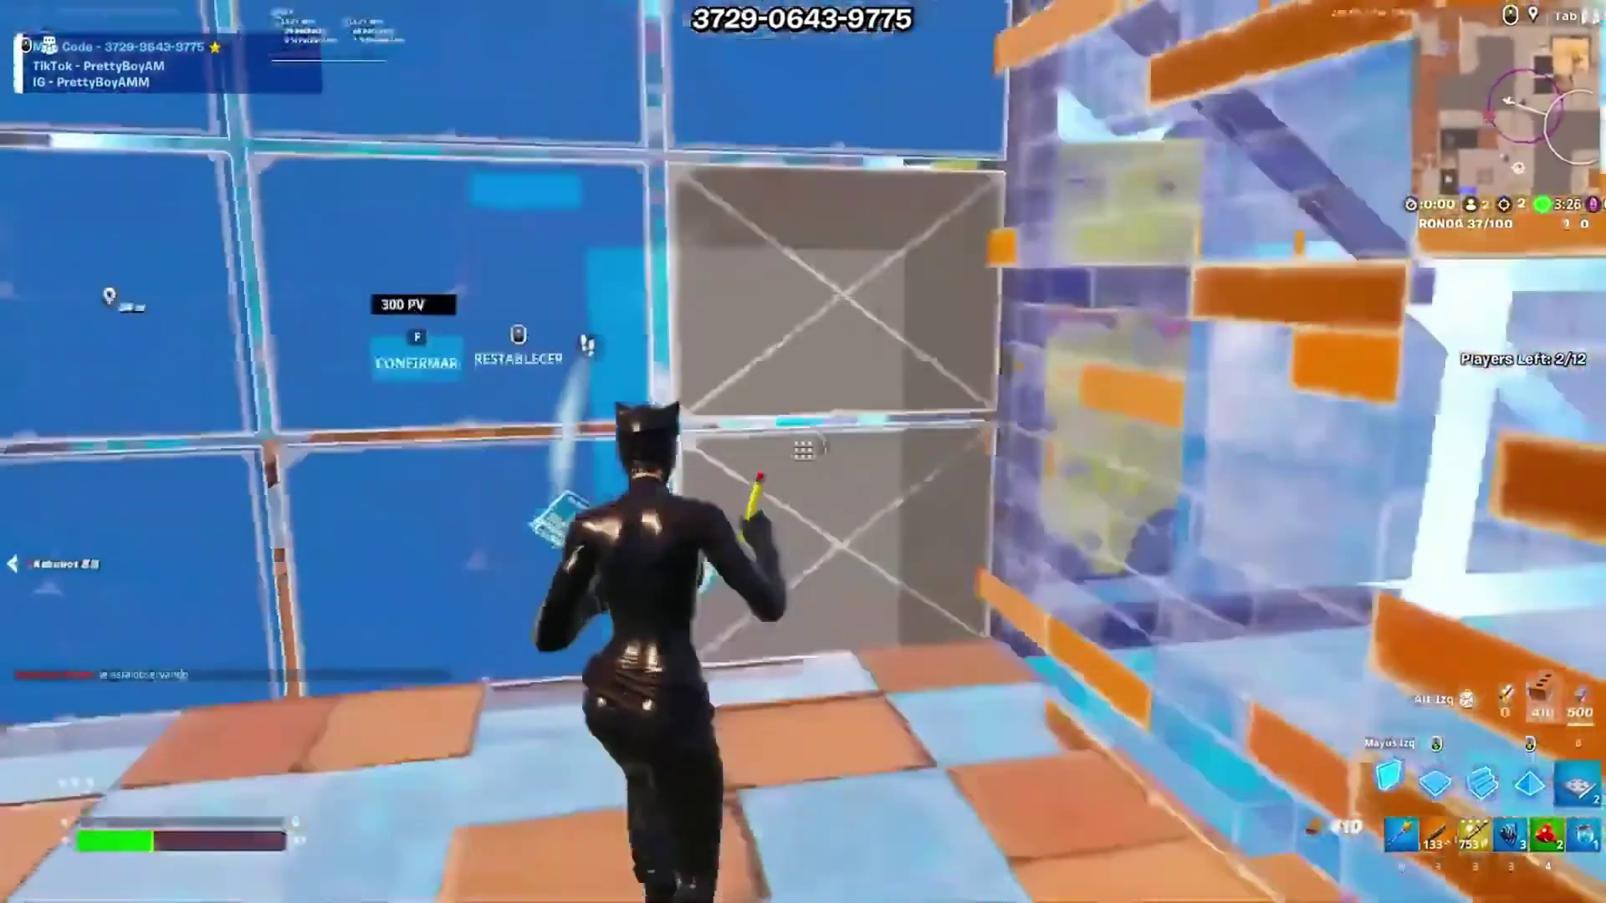